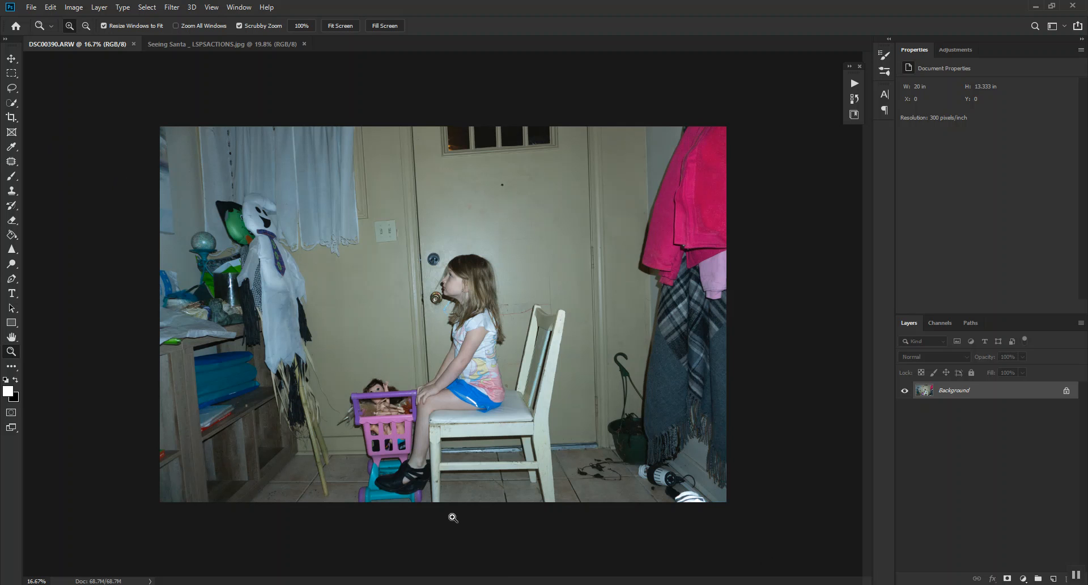
Check the Seeing Santa backdrop and crop the seated girl's photo to about 19.5 by 13 in.
click(205, 44)
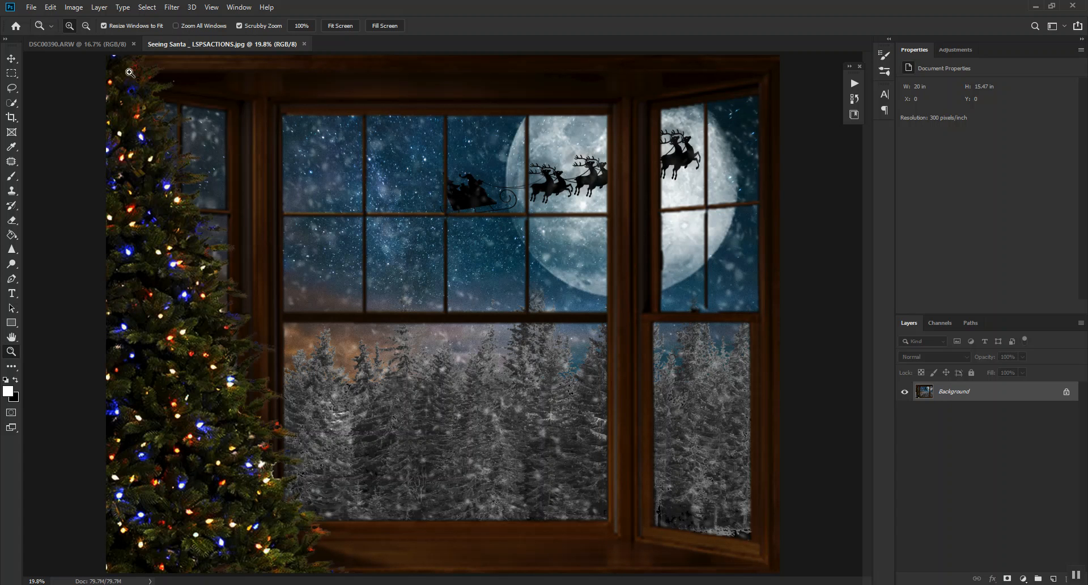
click(93, 43)
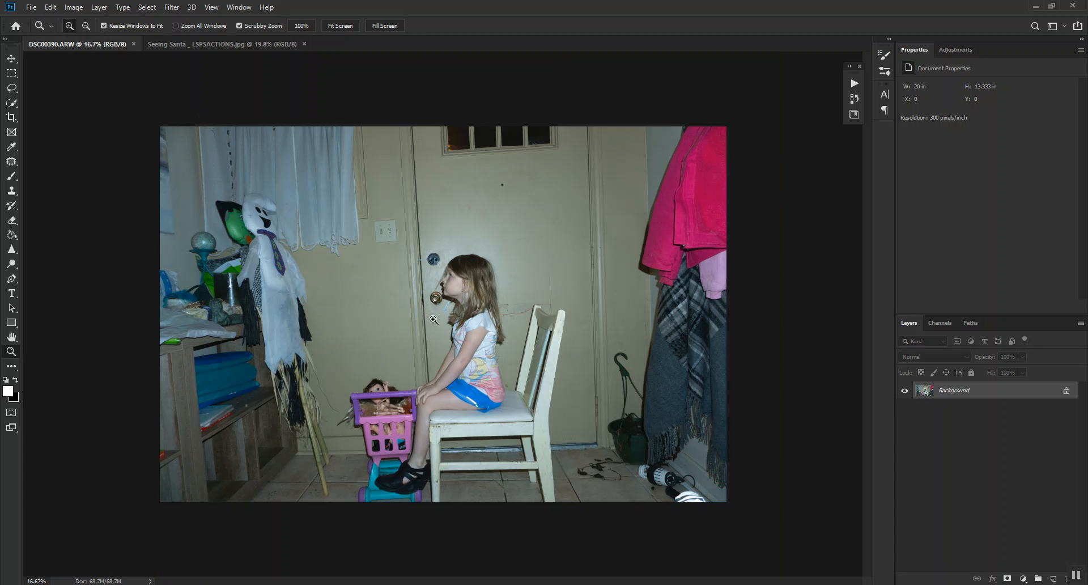
click(12, 118)
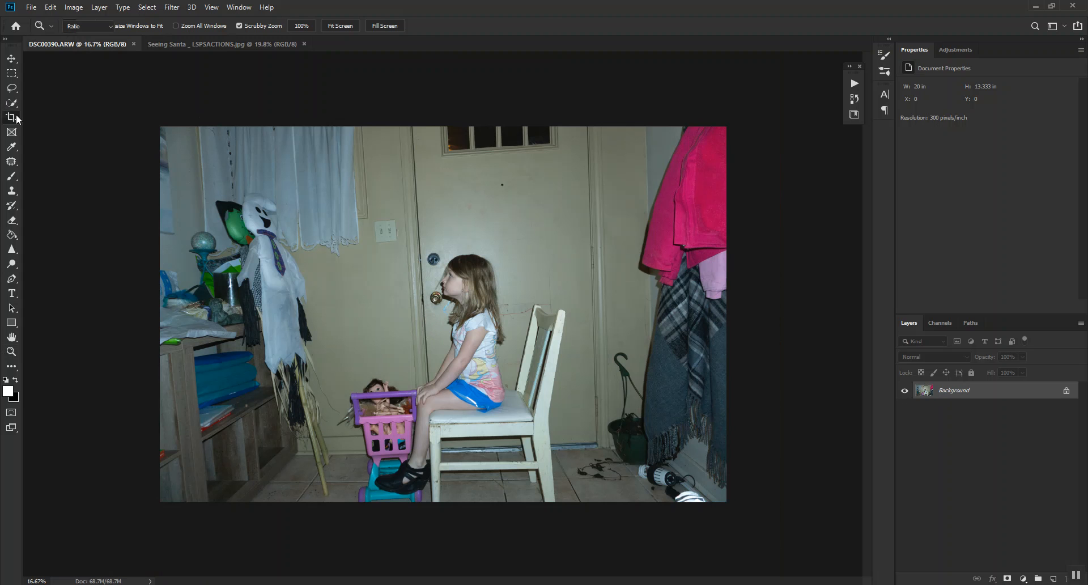
click(260, 27)
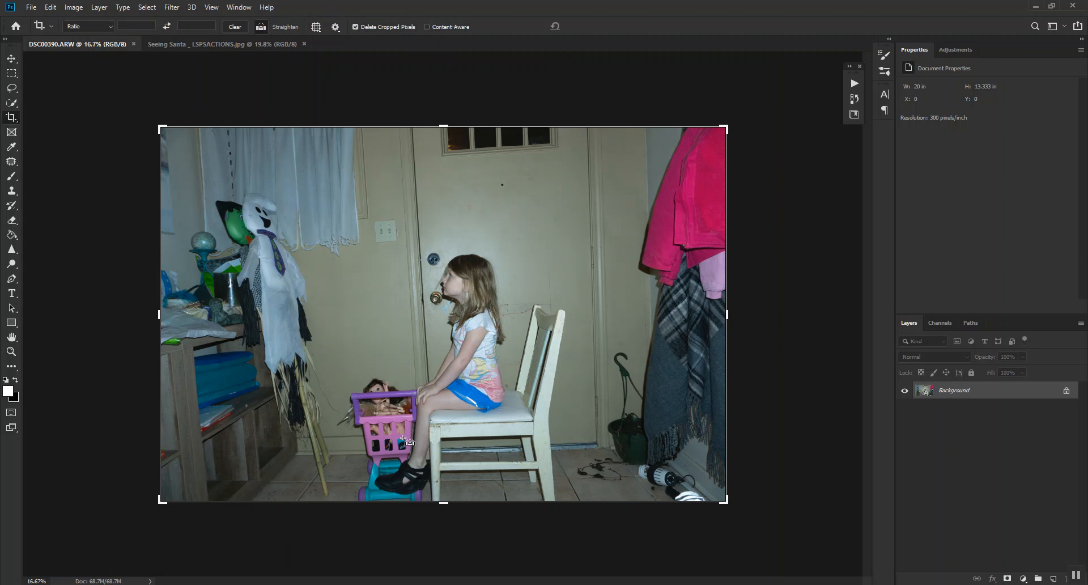
drag(429, 422, 558, 419)
key(Return)
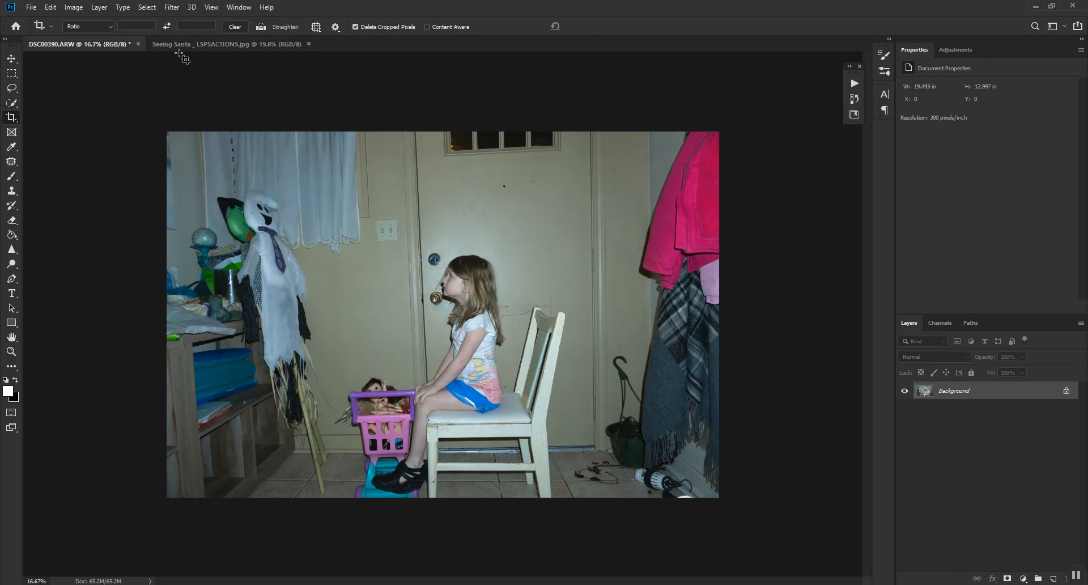
Automatically select the subject in the girl's photo and subtract the hanging ghost decoration from the selection.
click(19, 104)
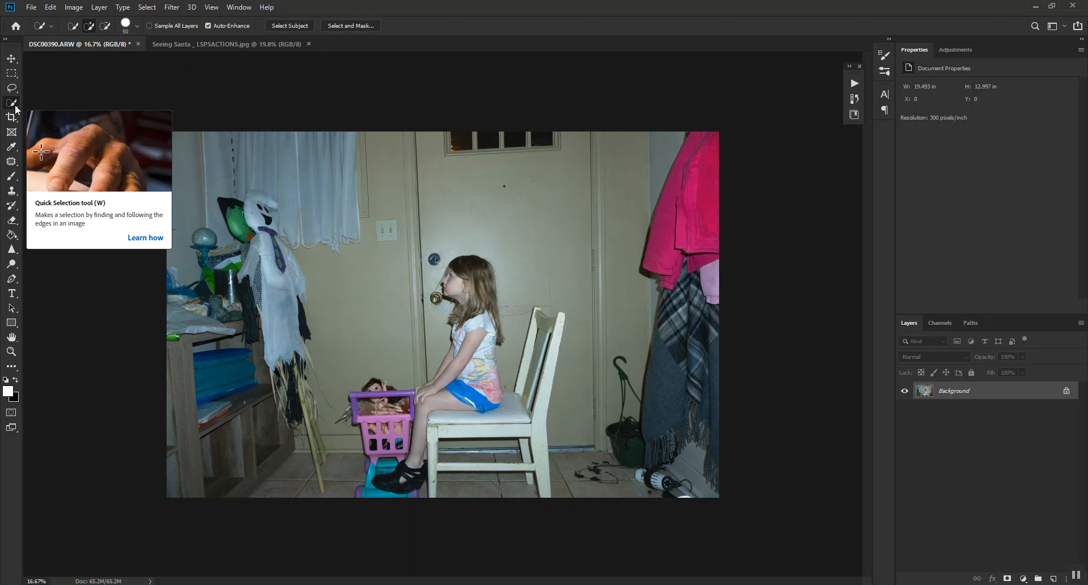
click(279, 26)
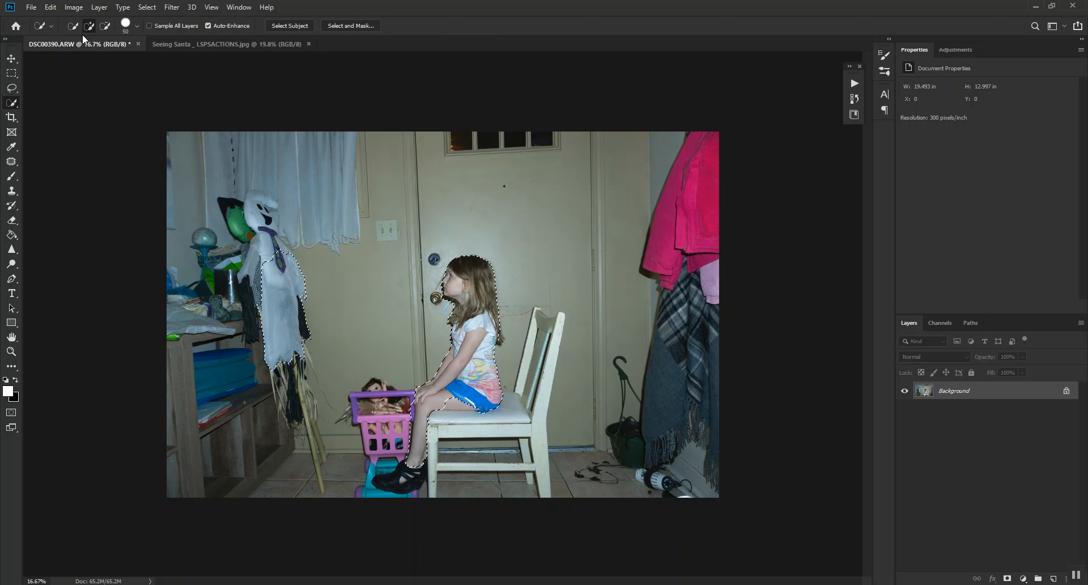
click(105, 25)
drag(267, 354, 289, 348)
mouse_move(293, 363)
mouse_down()
mouse_move(310, 280)
mouse_move(282, 253)
mouse_up()
Add the underside of the girl's thigh and shorts to the selection with the Quick Selection tool.
key(ctrl+plus)
scroll(425, 441, down, 5)
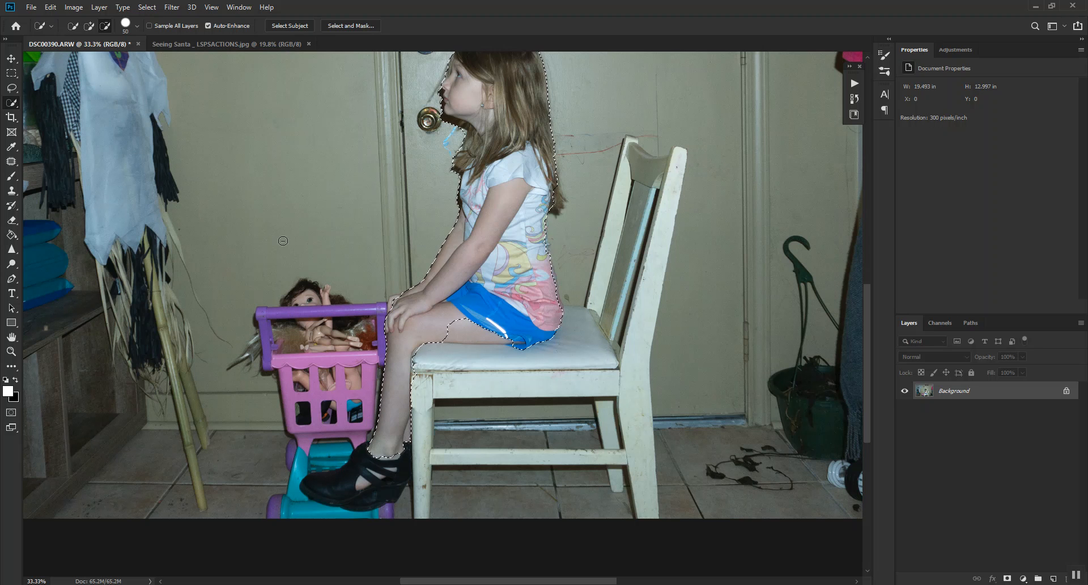
click(89, 26)
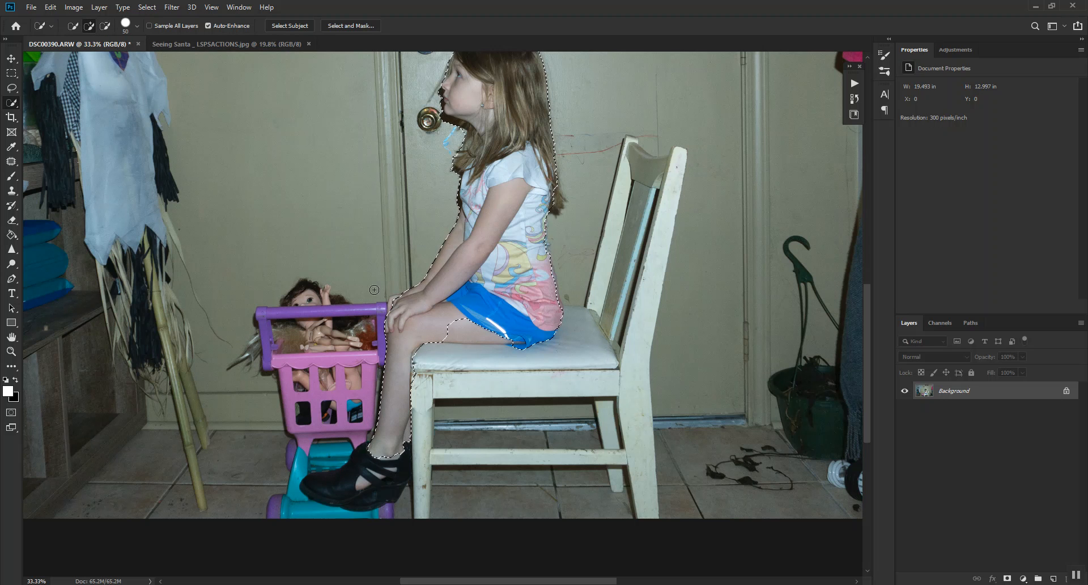
click(395, 300)
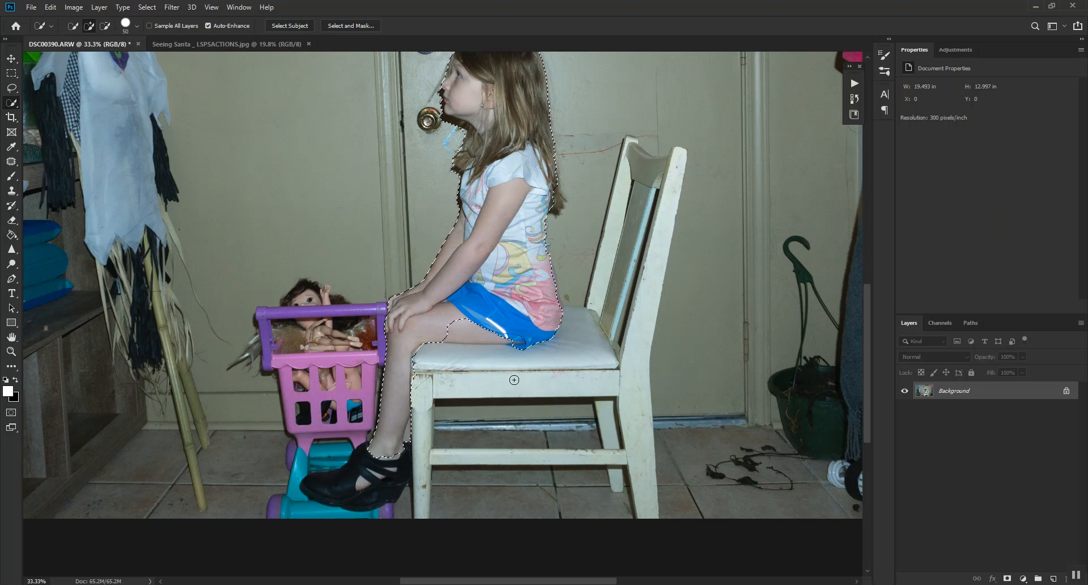
mouse_move(468, 334)
mouse_down()
mouse_move(412, 317)
mouse_move(513, 342)
mouse_up()
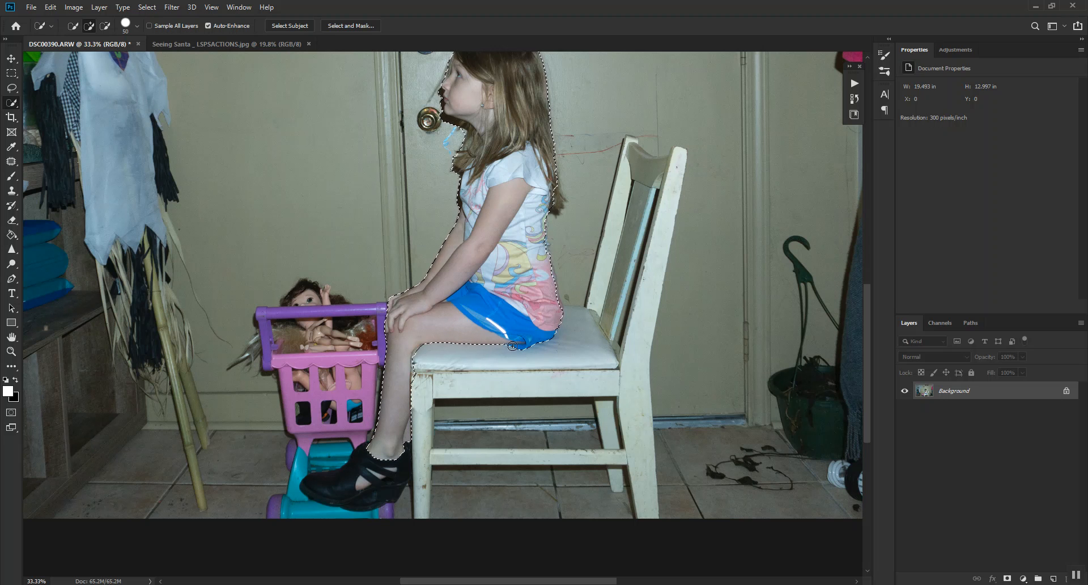
scroll(511, 238, up, 2)
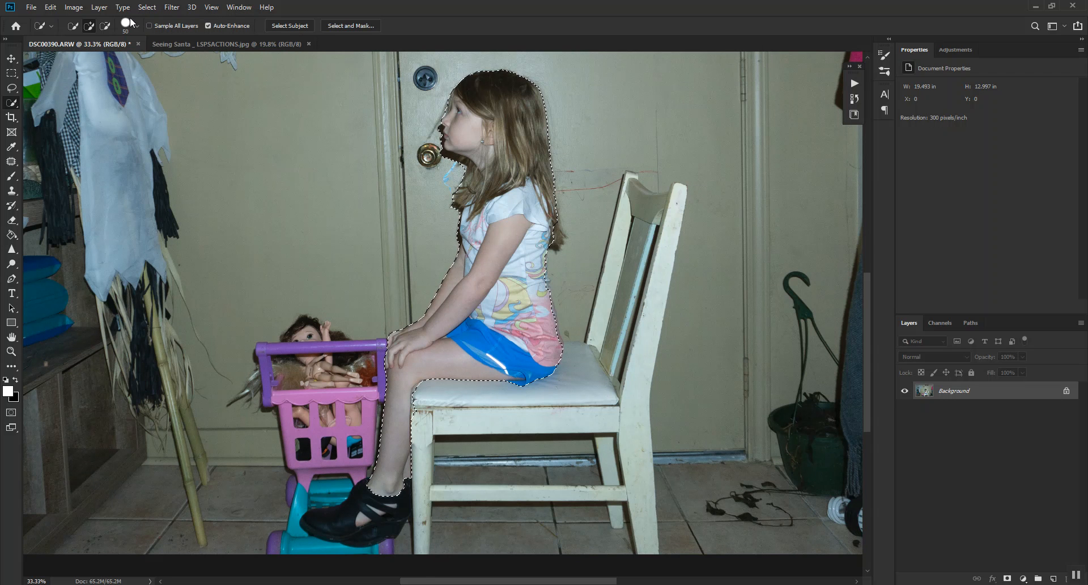
Extend the selection with a size 35 brush to cover the whole white chair, including its rear leg.
click(105, 25)
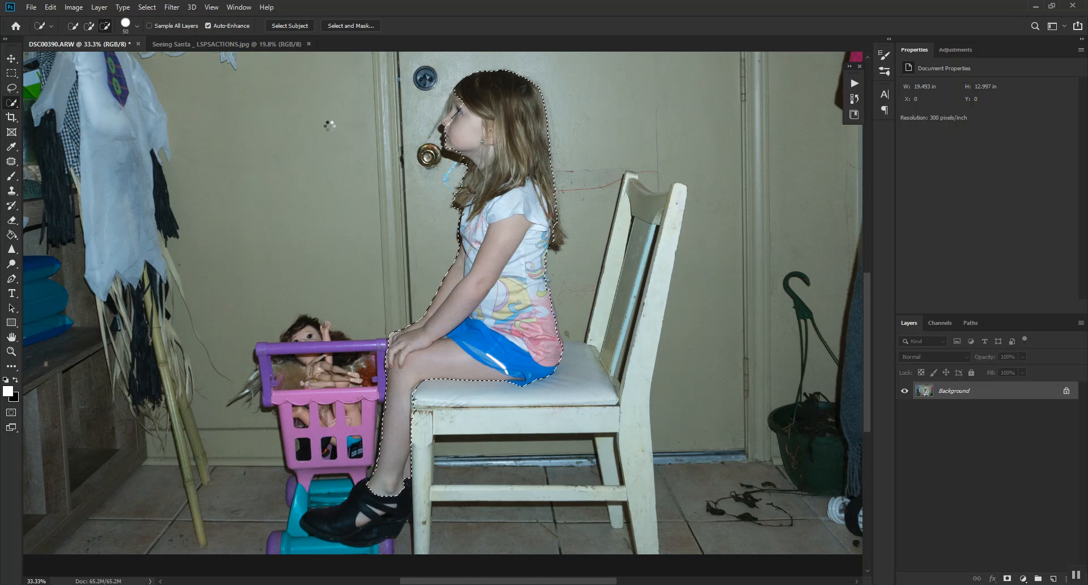
click(88, 26)
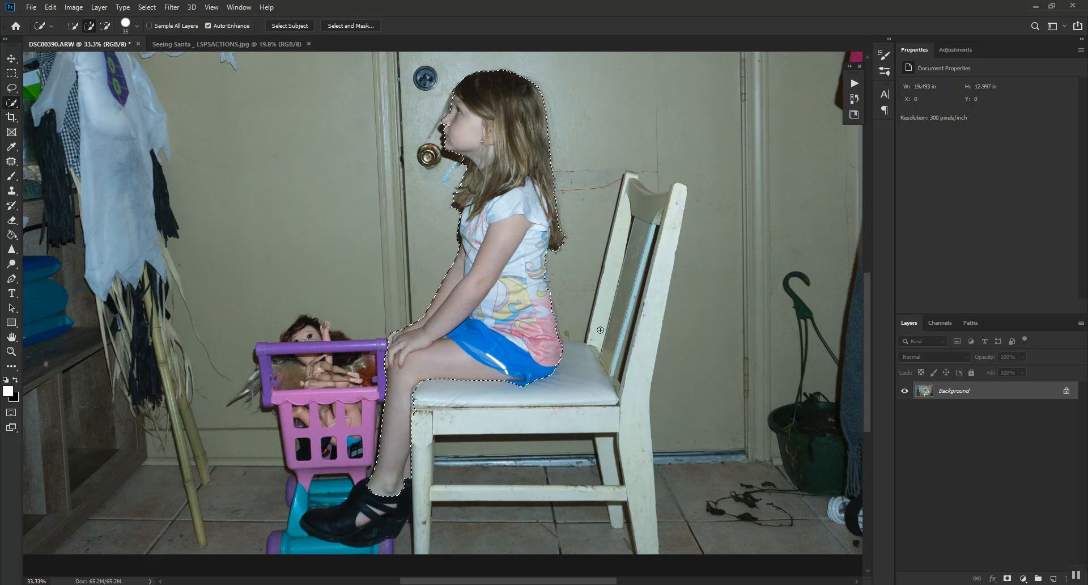
mouse_move(423, 404)
mouse_down()
mouse_move(566, 412)
mouse_move(585, 387)
mouse_up()
mouse_move(607, 326)
mouse_down()
mouse_move(610, 261)
mouse_move(648, 194)
mouse_move(640, 197)
mouse_move(676, 214)
mouse_move(642, 297)
mouse_move(657, 293)
mouse_move(640, 352)
mouse_up()
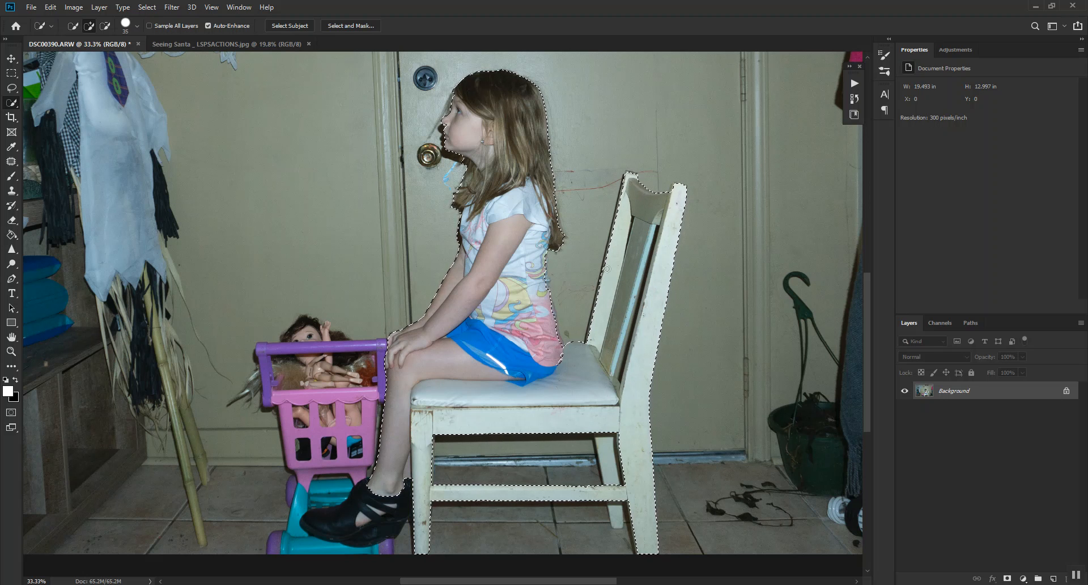
scroll(591, 401, down, 3)
drag(633, 403, 612, 399)
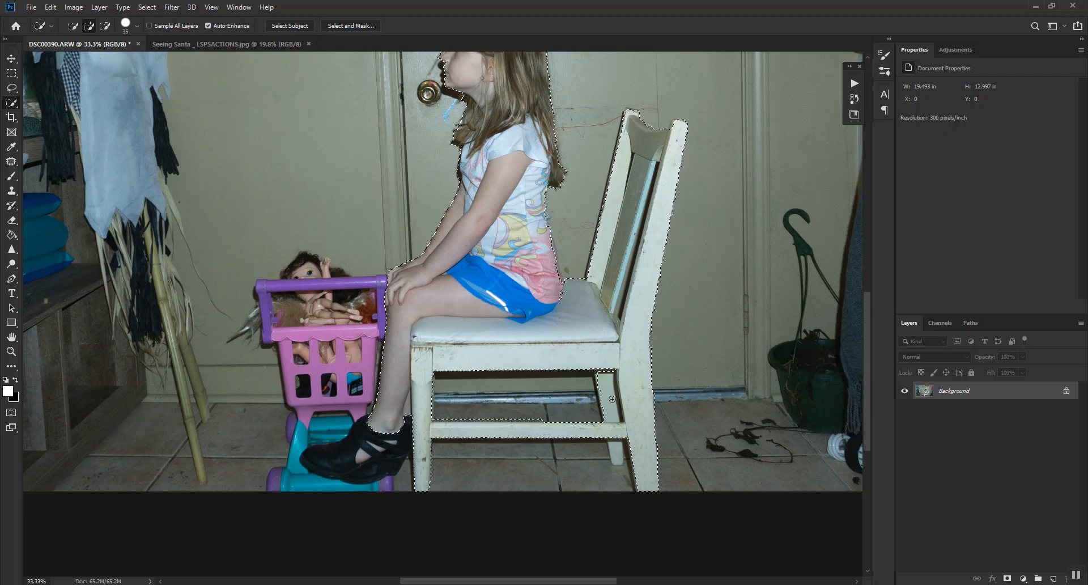
click(616, 452)
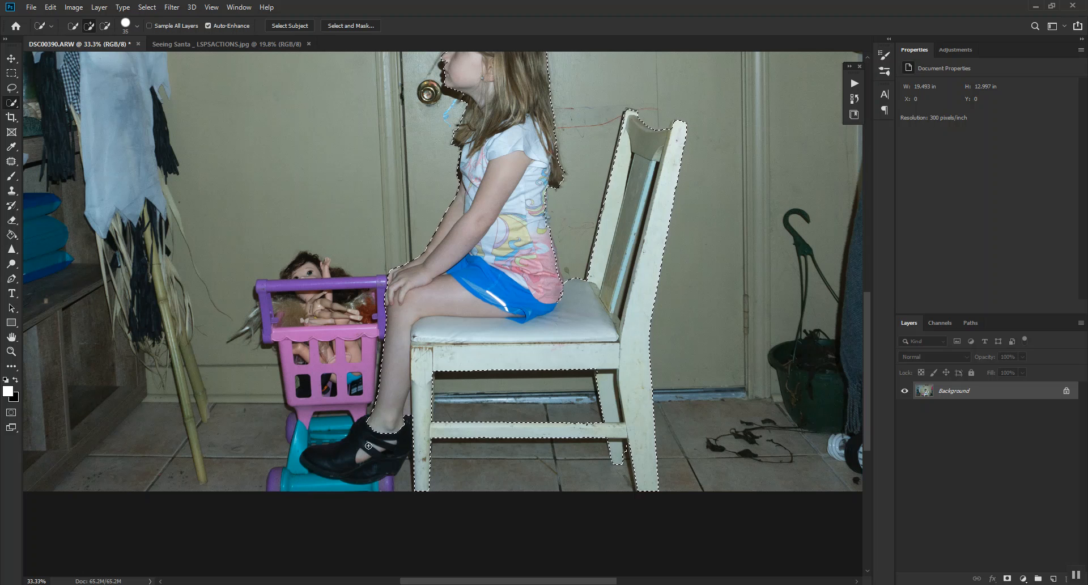
Add the girl's black shoes to the selection and check its outline.
mouse_move(404, 470)
mouse_down()
mouse_move(300, 453)
mouse_move(333, 460)
mouse_move(310, 456)
mouse_up()
click(106, 26)
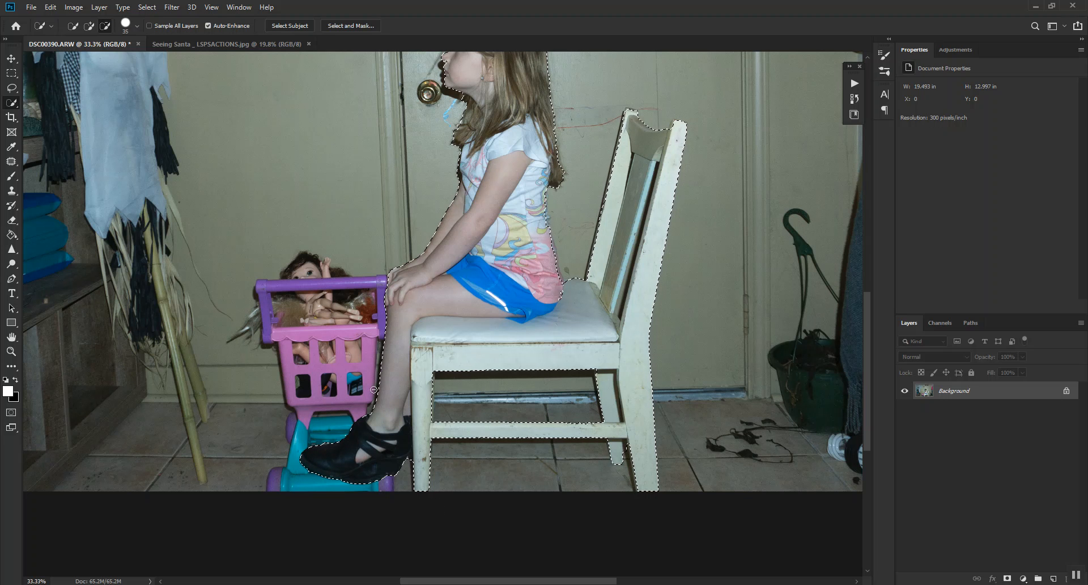
scroll(539, 380, up, 3)
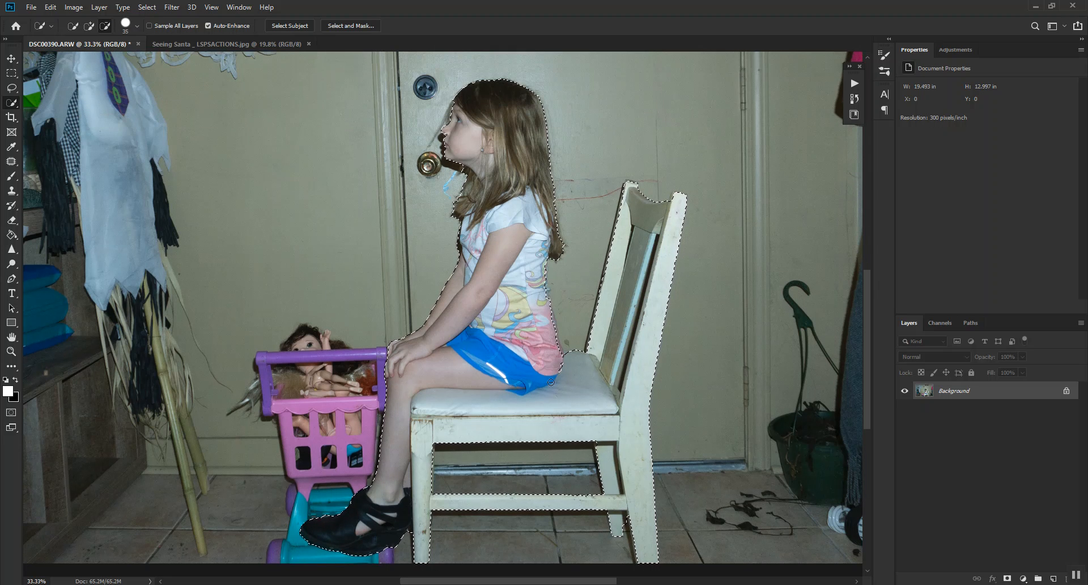
scroll(634, 493, down, 1)
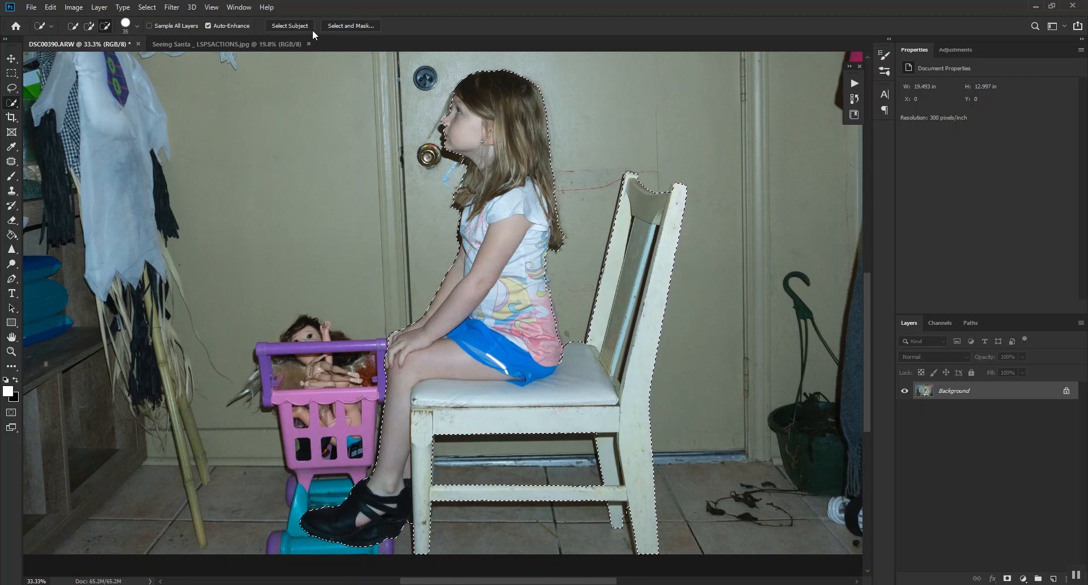
Refine the selection in Select and Mask with refine brush size 70, Smooth 20, Smart Radius on and Radius 1 px.
click(355, 26)
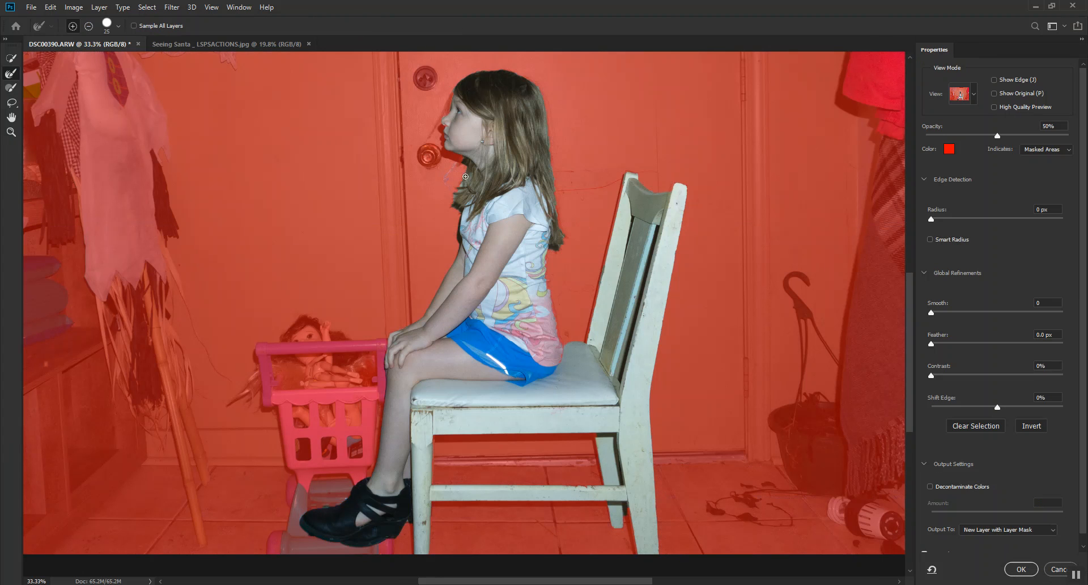
key(bracketright)
key(bracketright)
key(bracketright)
key(bracketright)
key(bracketright)
text(2)
click(1039, 208)
text(1)
Output the refined edge as a selection and apply it.
click(1014, 529)
click(996, 536)
click(1034, 570)
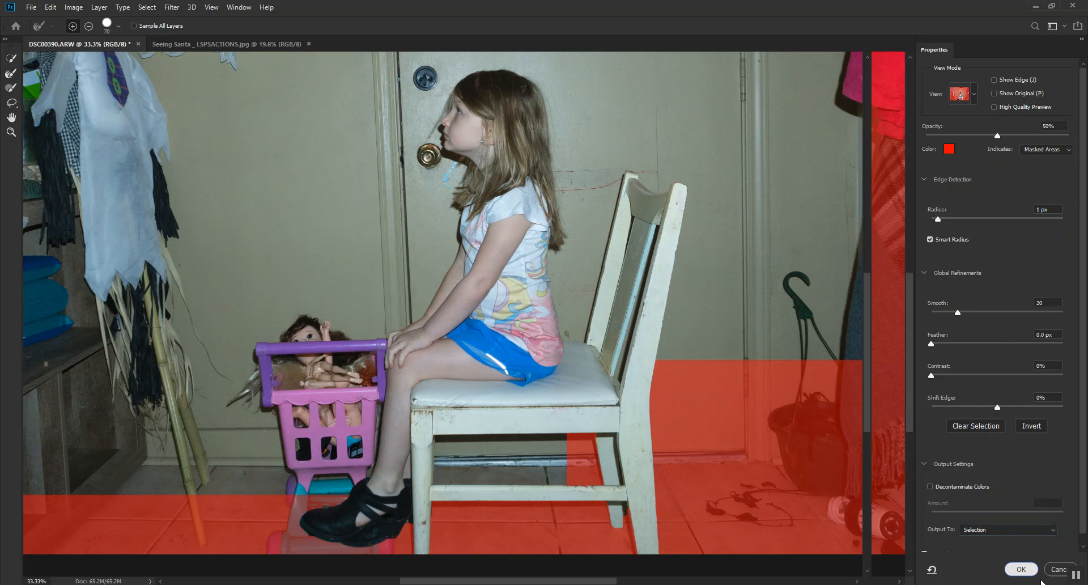
Create a layer group and try a Curves adjustment layer in it, masked by the selection.
click(1038, 578)
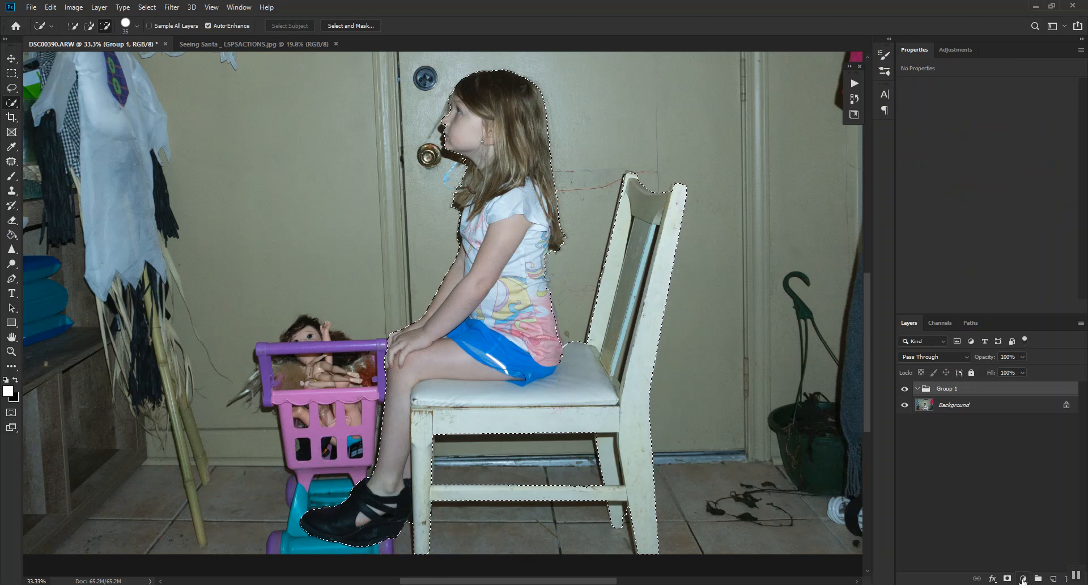
click(1023, 578)
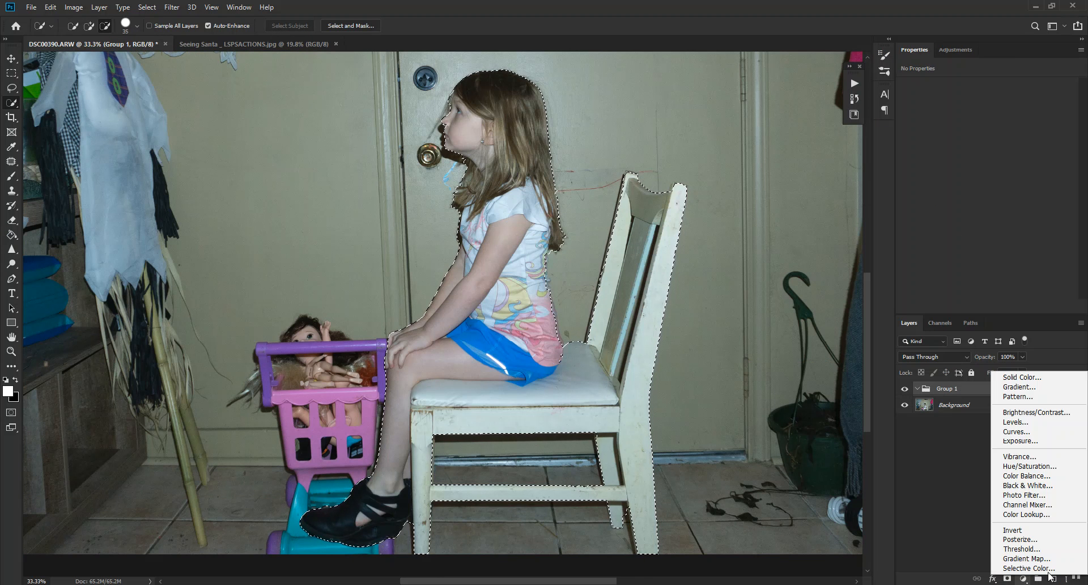
click(1018, 431)
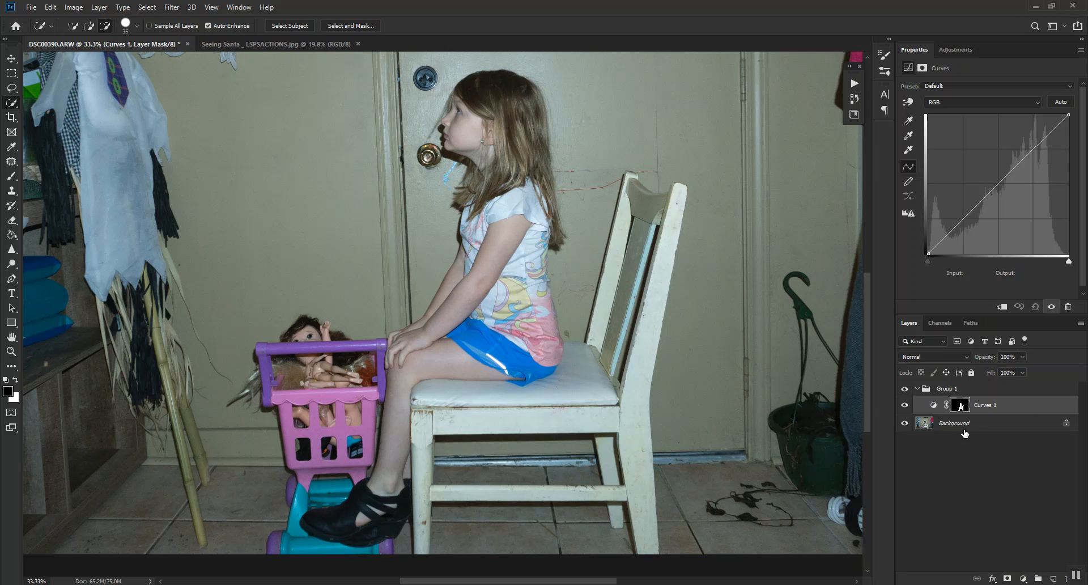
key(ctrl+z)
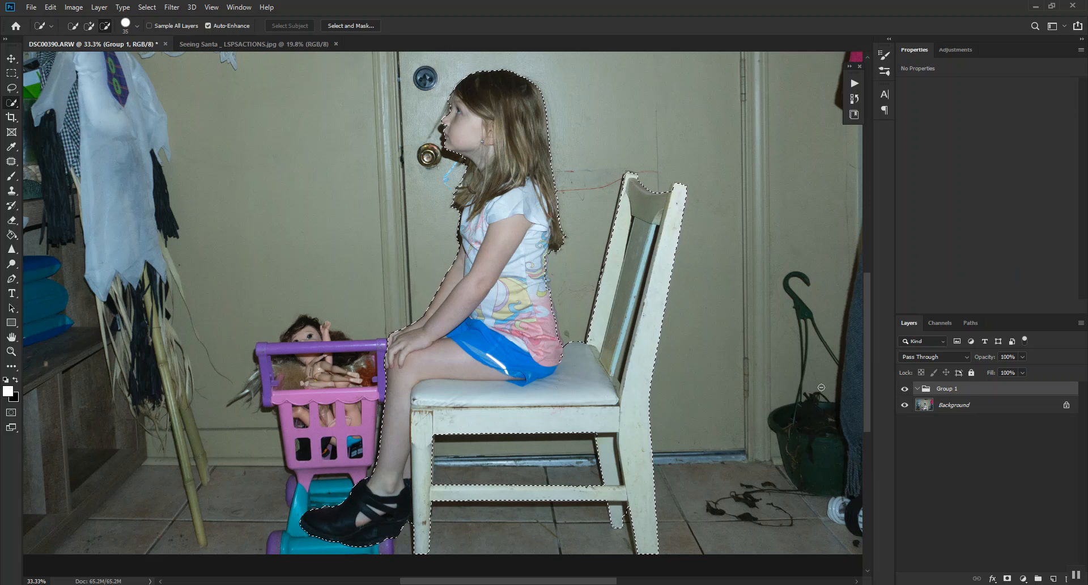
Try to output the refined selection from Select and Mask as a layer mask on the group, and undo it.
click(368, 27)
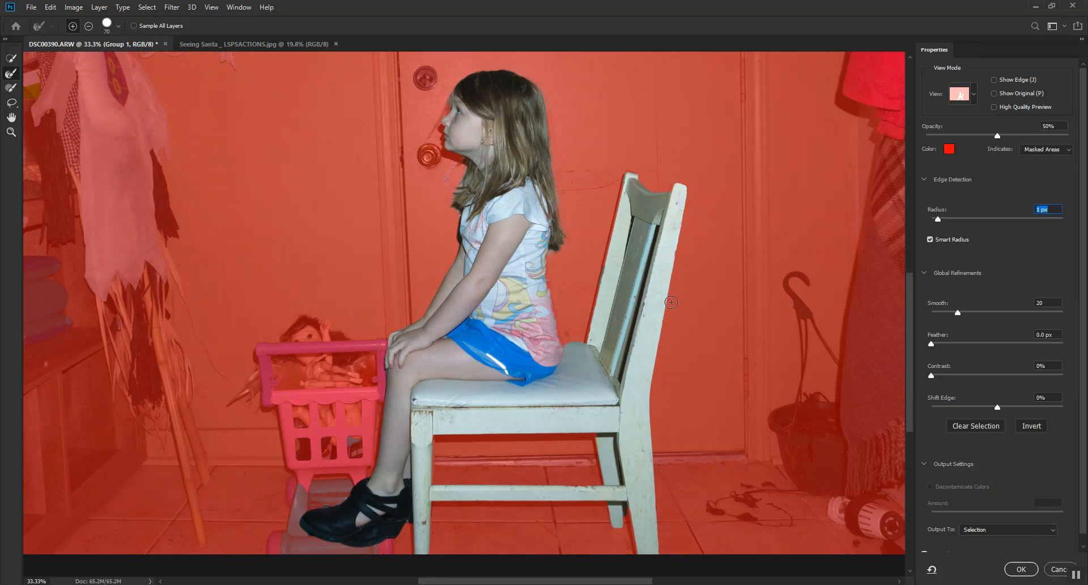
click(1028, 531)
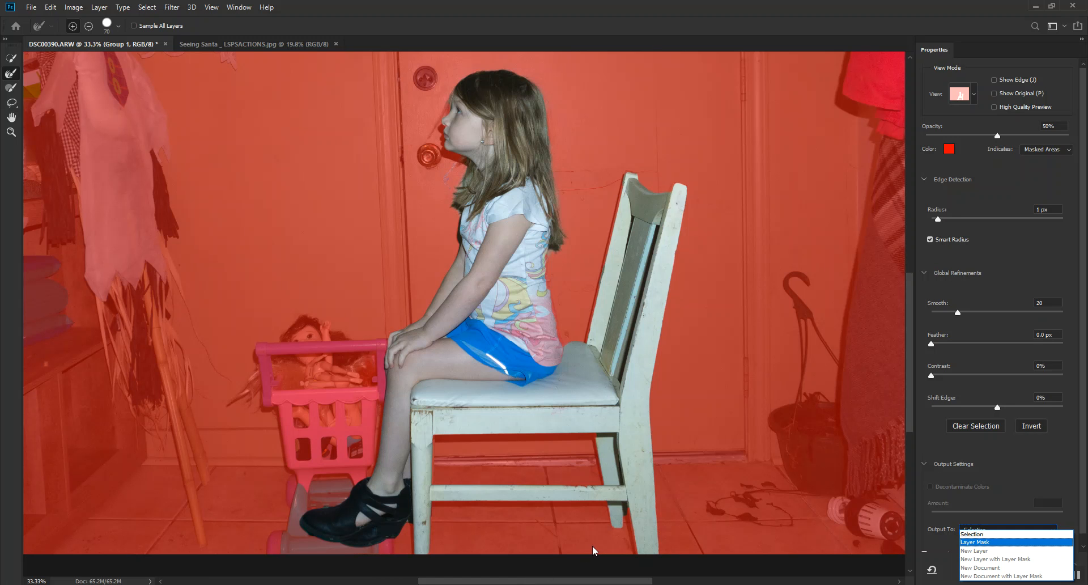
click(885, 566)
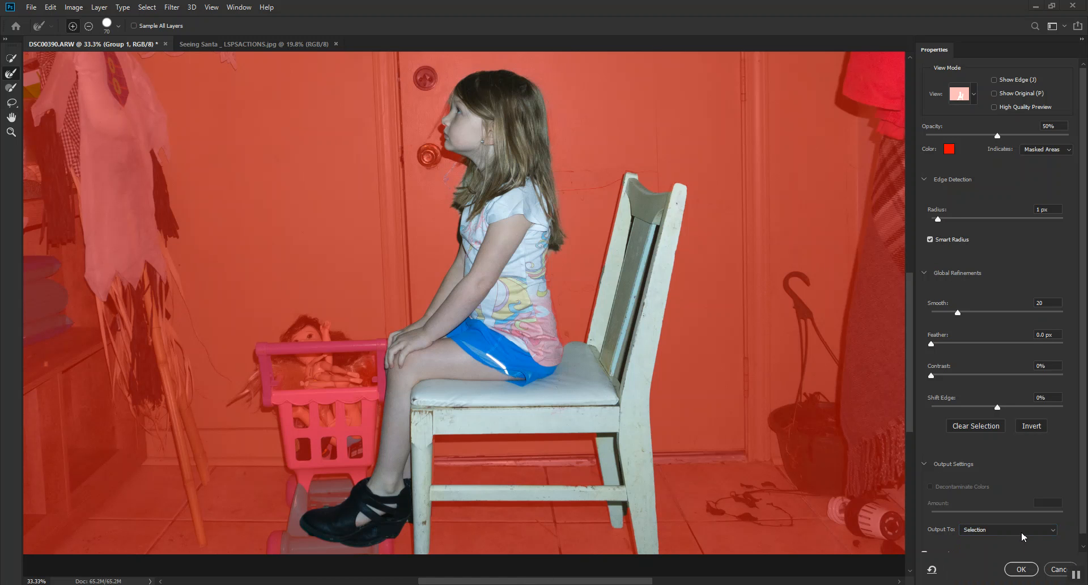
click(1046, 535)
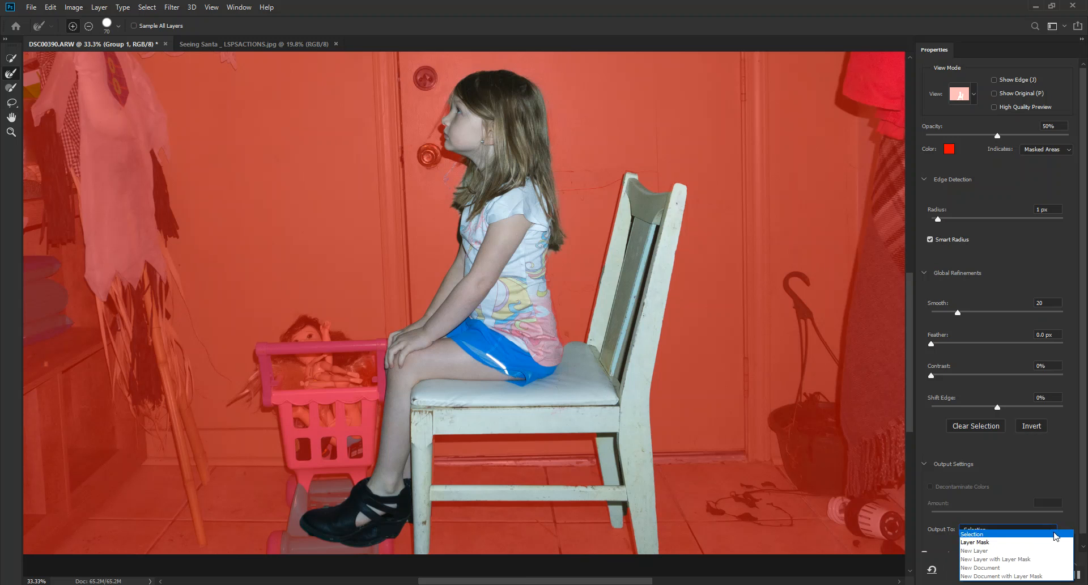
click(977, 542)
click(1022, 570)
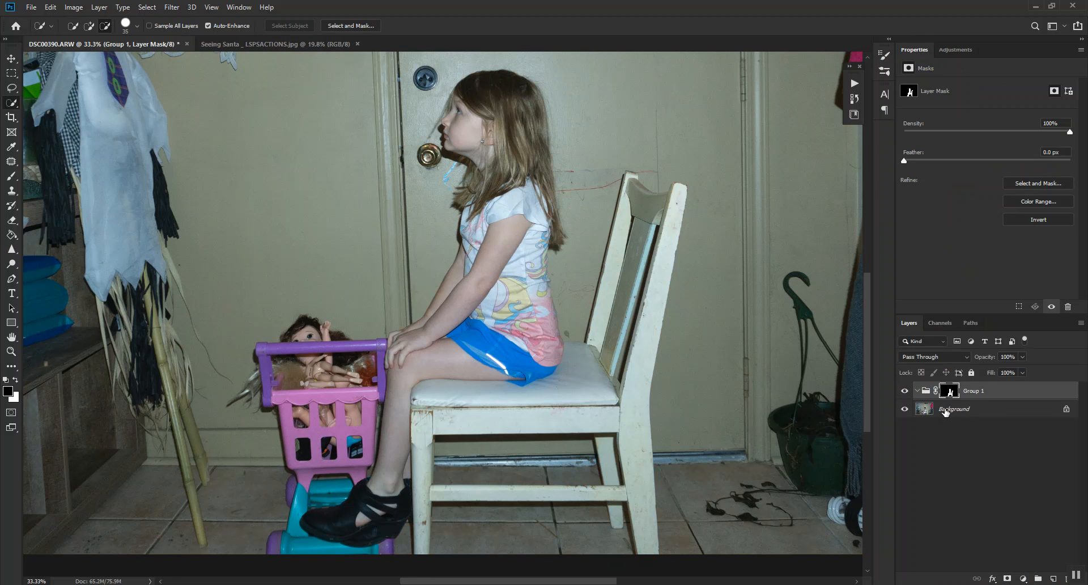
key(ctrl+z)
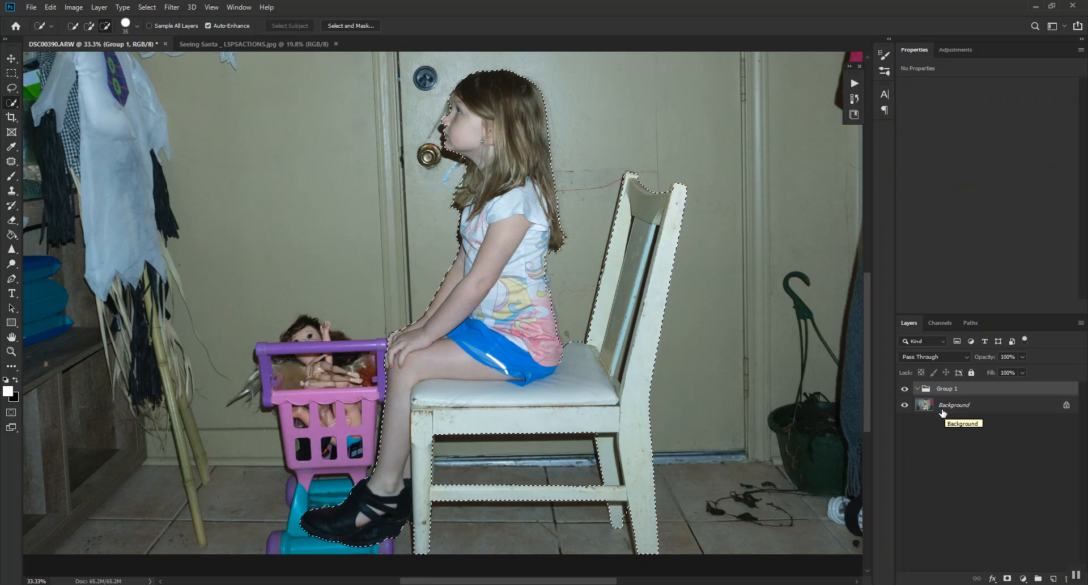
Delete the empty layer group above the background.
drag(963, 390, 1068, 581)
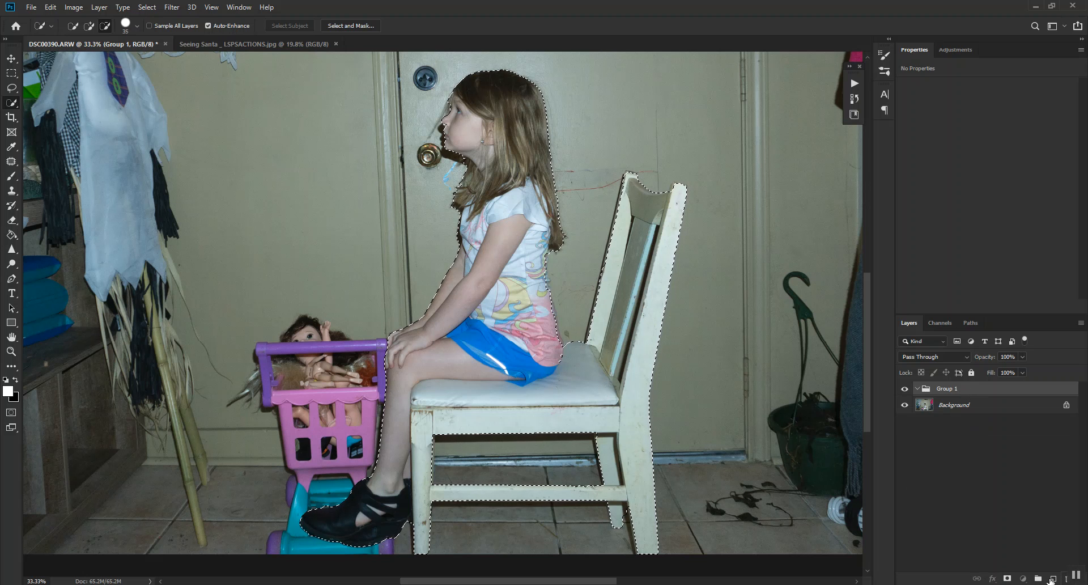
drag(1008, 391, 1064, 577)
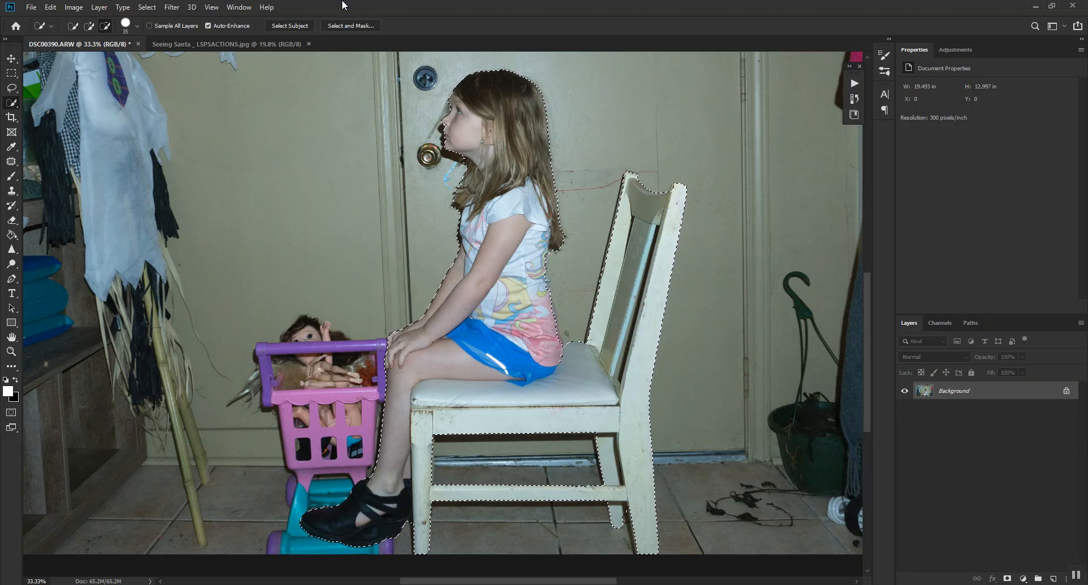
Output the girl-and-chair selection from Select and Mask as a new layer with a layer mask.
click(348, 26)
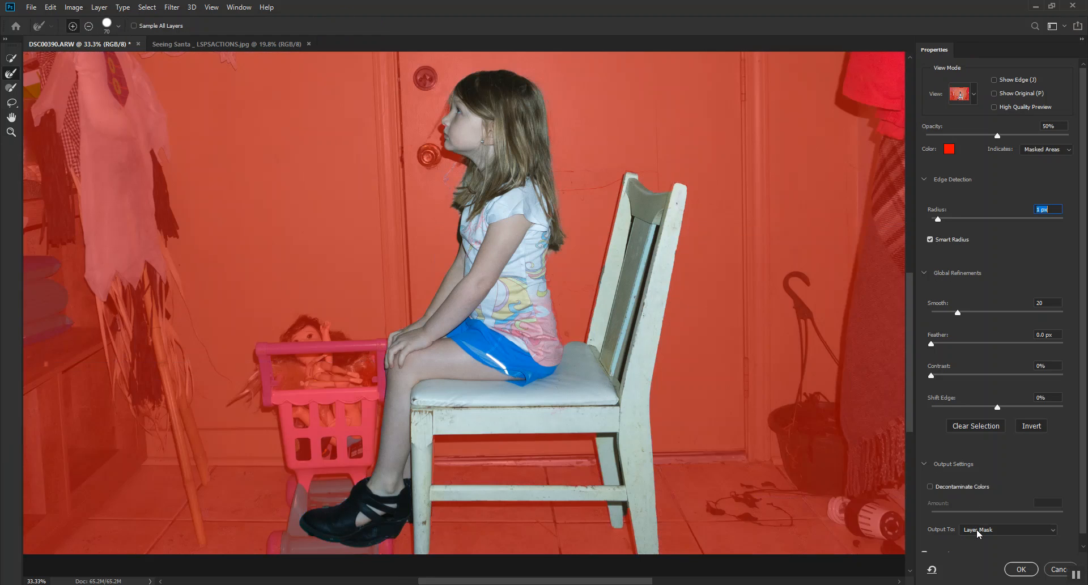
click(977, 530)
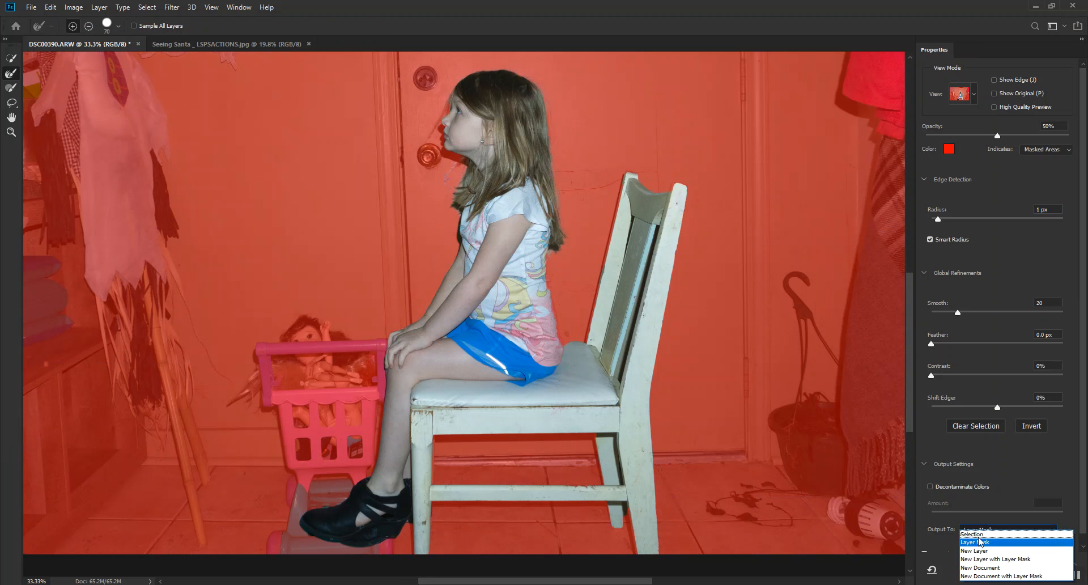
click(990, 560)
click(1020, 569)
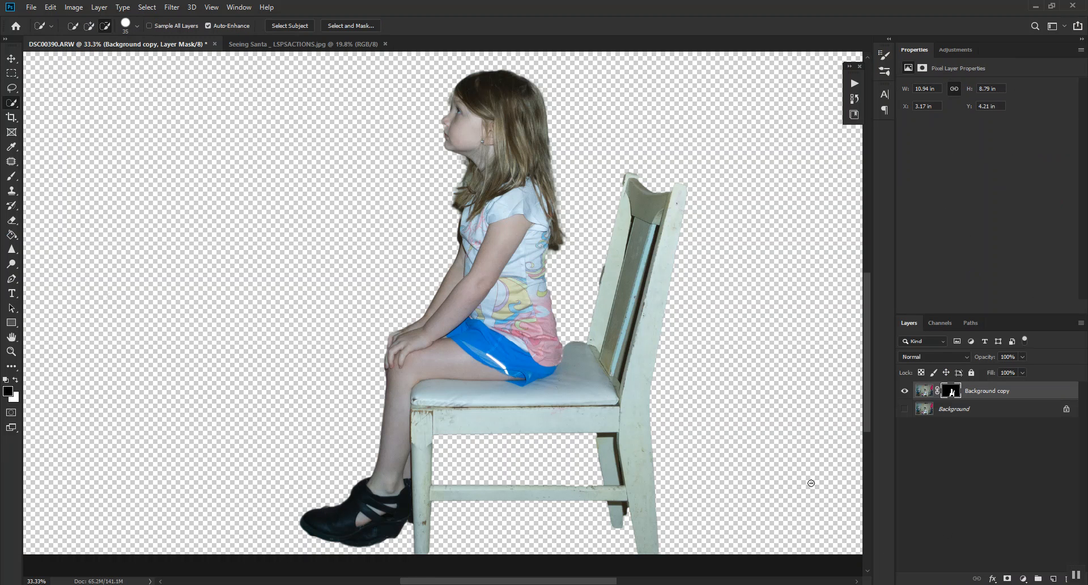
Move the masked cutout into the Seeing Santa document and position the girl in front of the window's lower part, right of the tree.
click(12, 58)
drag(465, 219, 607, 437)
drag(651, 485, 564, 488)
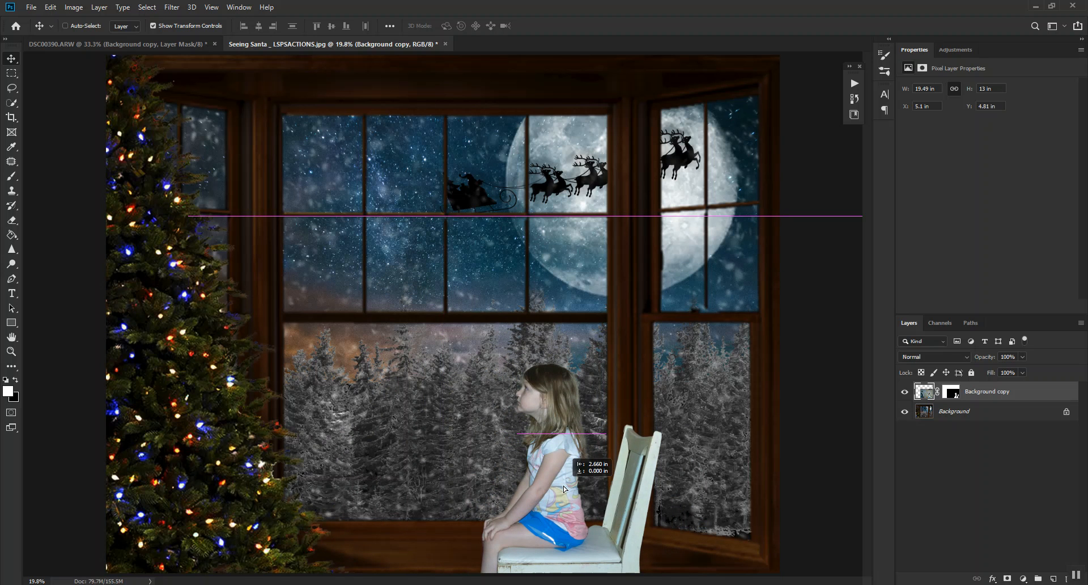
mouse_move(564, 488)
mouse_down()
mouse_move(578, 509)
mouse_move(746, 481)
mouse_move(720, 502)
mouse_move(513, 498)
mouse_move(560, 491)
mouse_move(556, 515)
mouse_move(559, 493)
mouse_move(573, 502)
mouse_up()
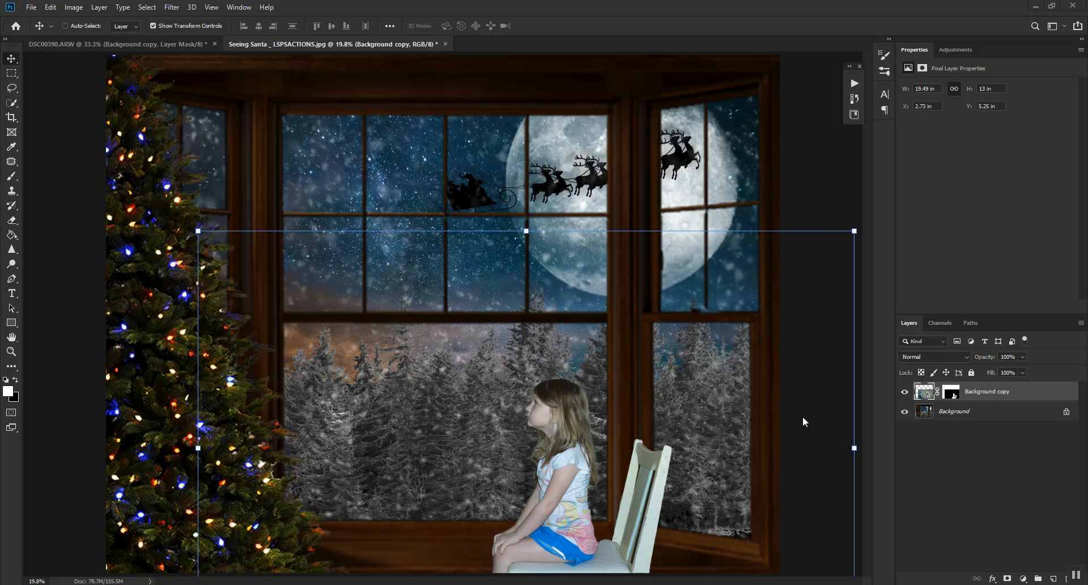
Try the Natural Skin Smoother action on the composite and delete the layer group it creates beneath the cutout.
click(854, 84)
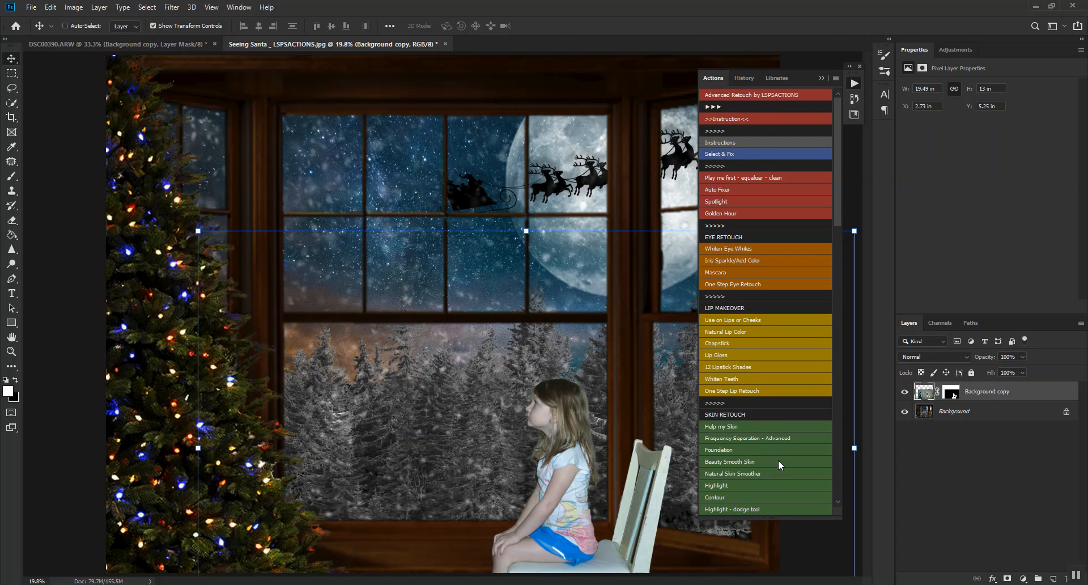
key(ctrl+plus)
key(ctrl+plus)
key(ctrl+plus)
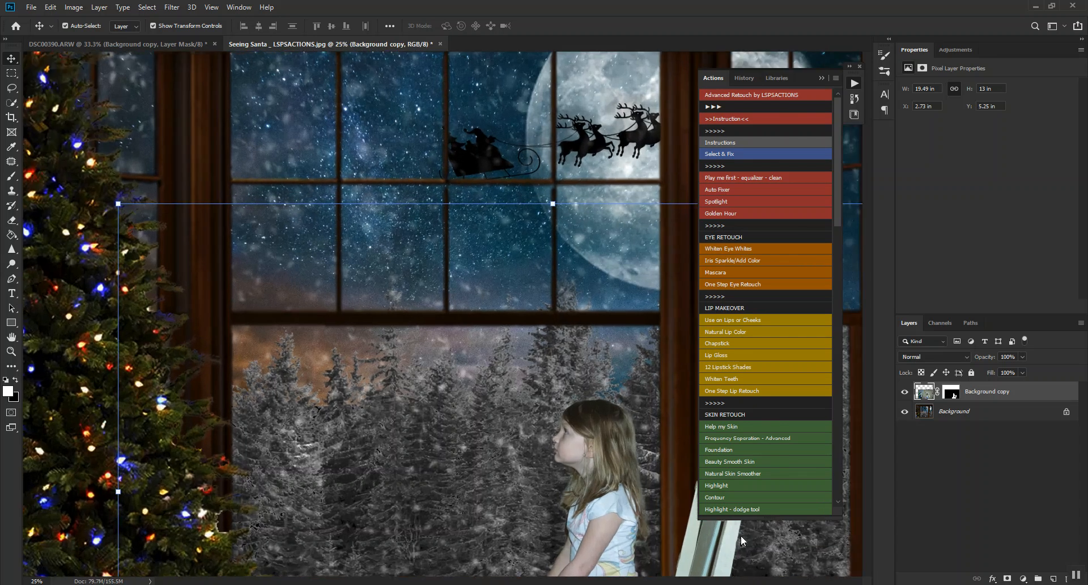
drag(621, 475, 428, 139)
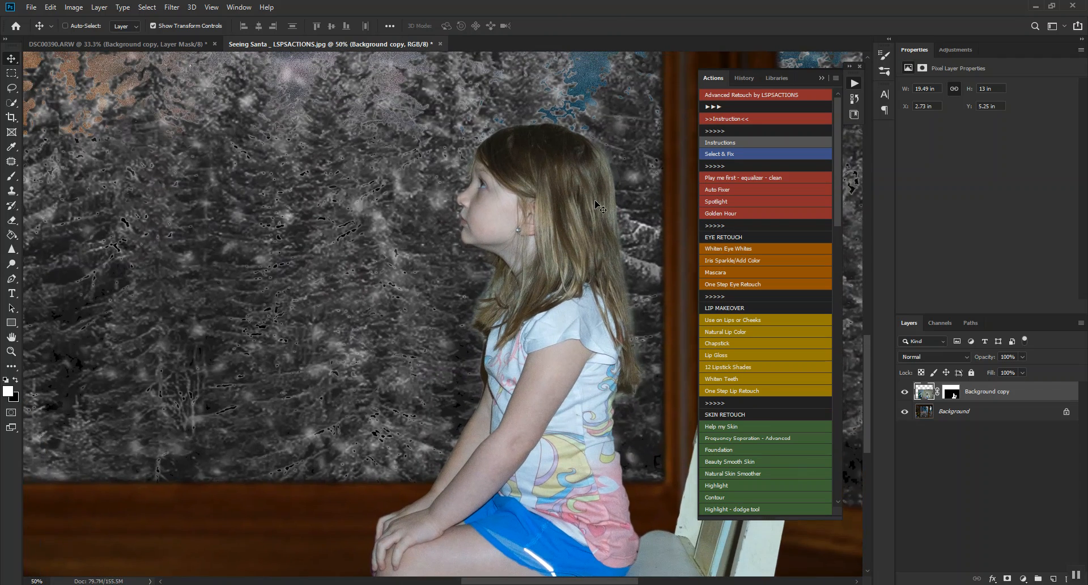
key(ctrl+plus)
key(ctrl+plus)
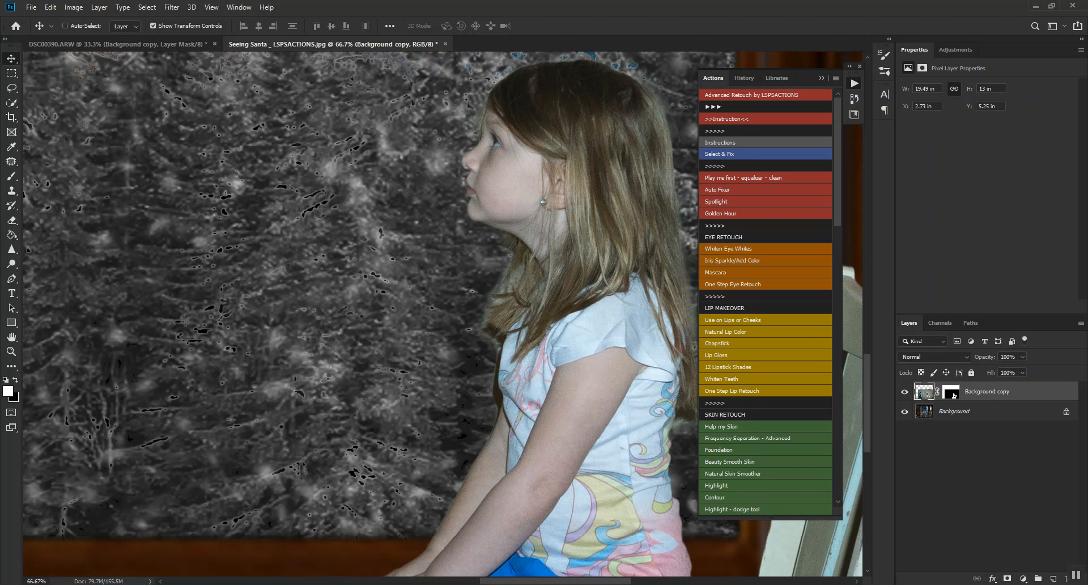
drag(569, 389, 527, 456)
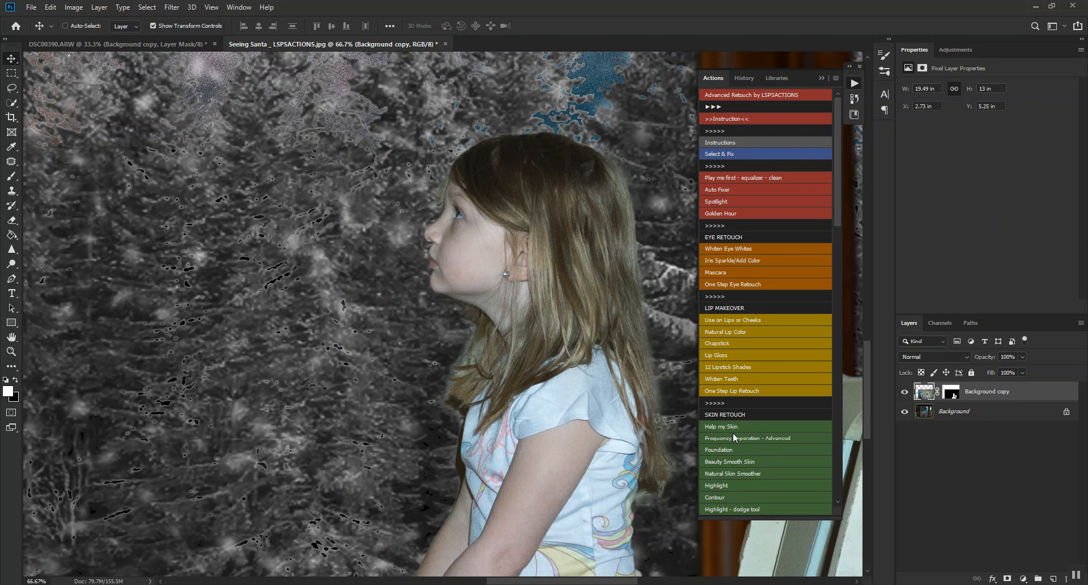
click(734, 474)
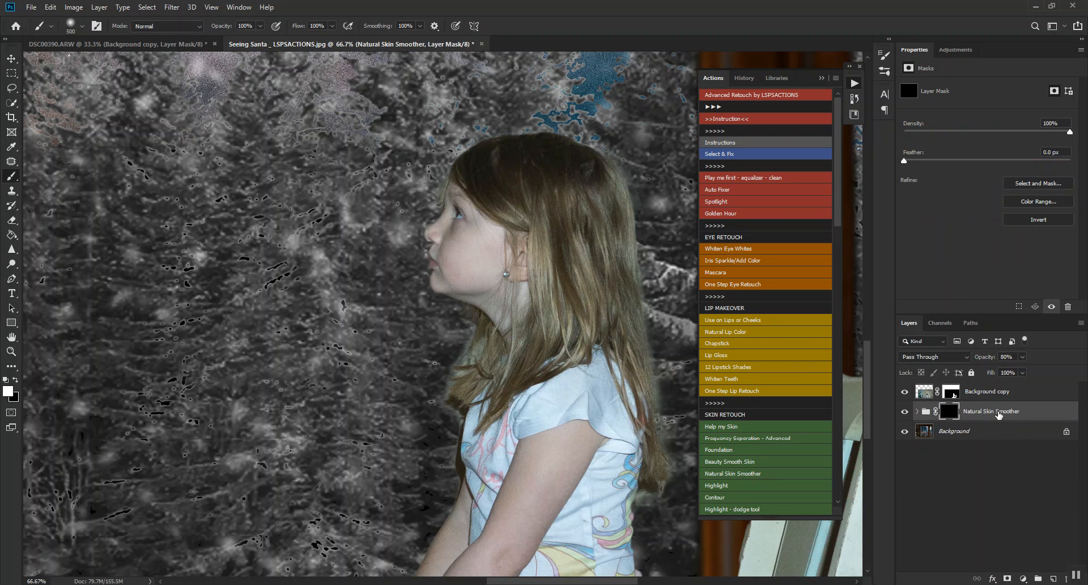
drag(998, 415, 1065, 577)
Unlock the backdrop layer and run the Natural Skin Smoother action on the cutout layer, continuing past every unavailable command.
click(1067, 411)
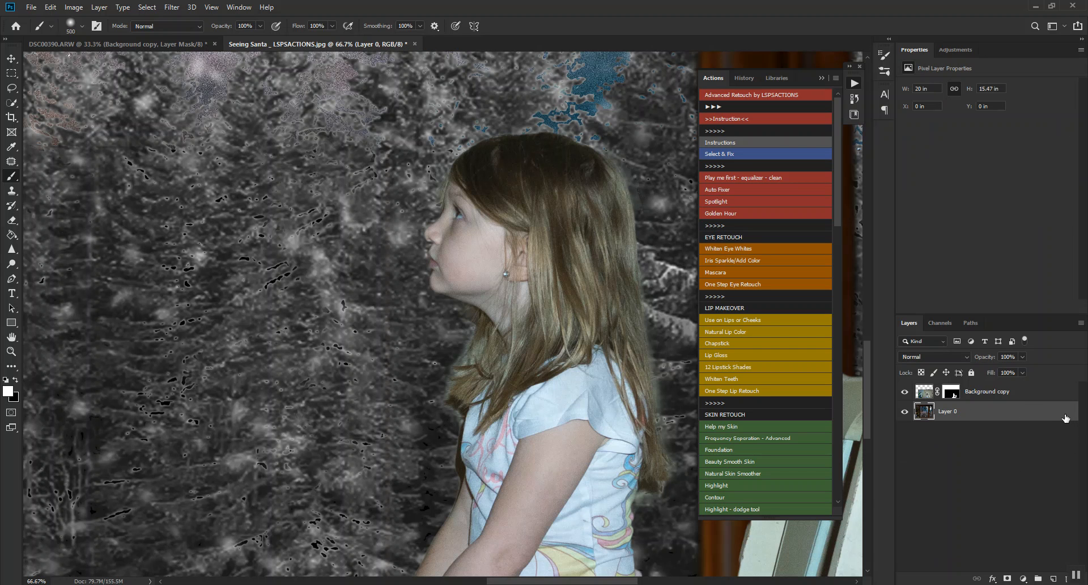
click(927, 395)
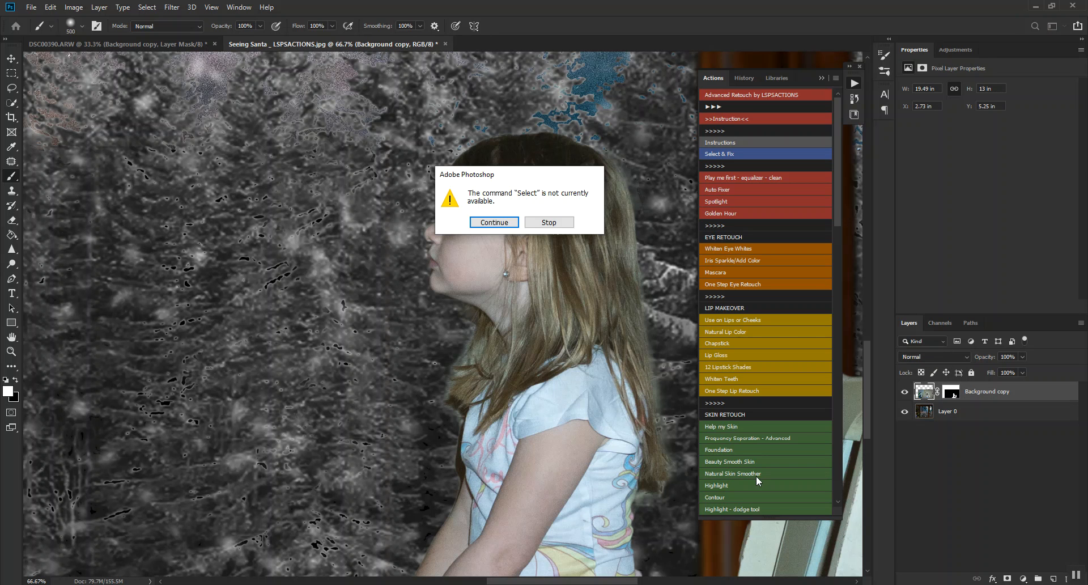
click(499, 222)
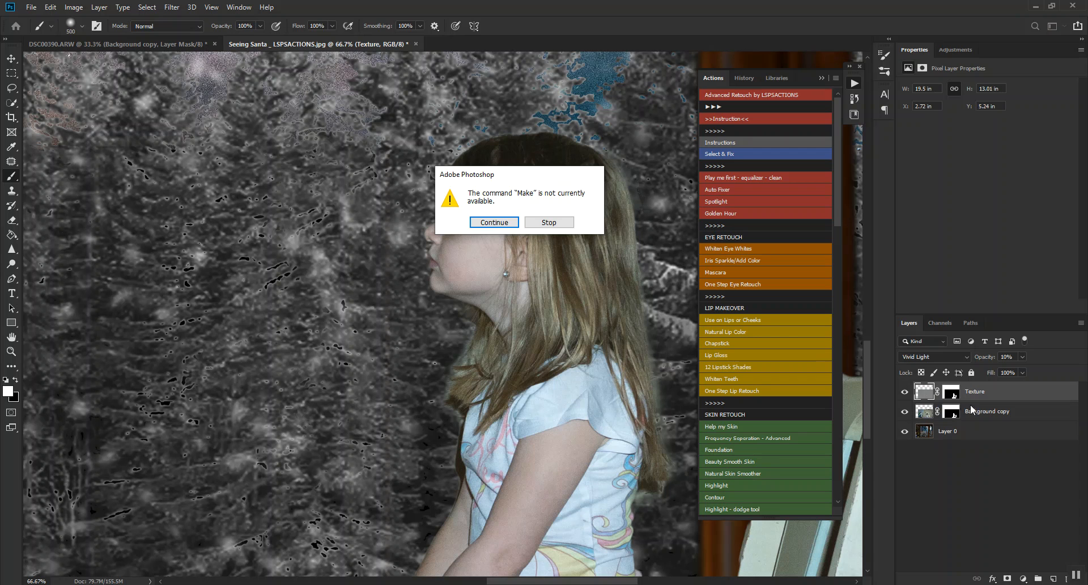
click(482, 222)
click(482, 223)
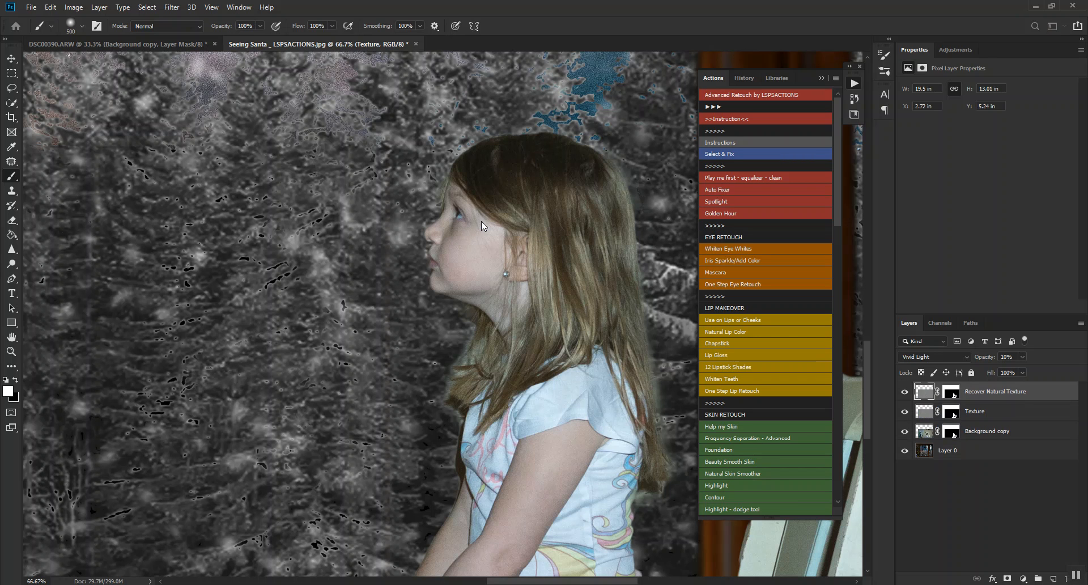
click(502, 226)
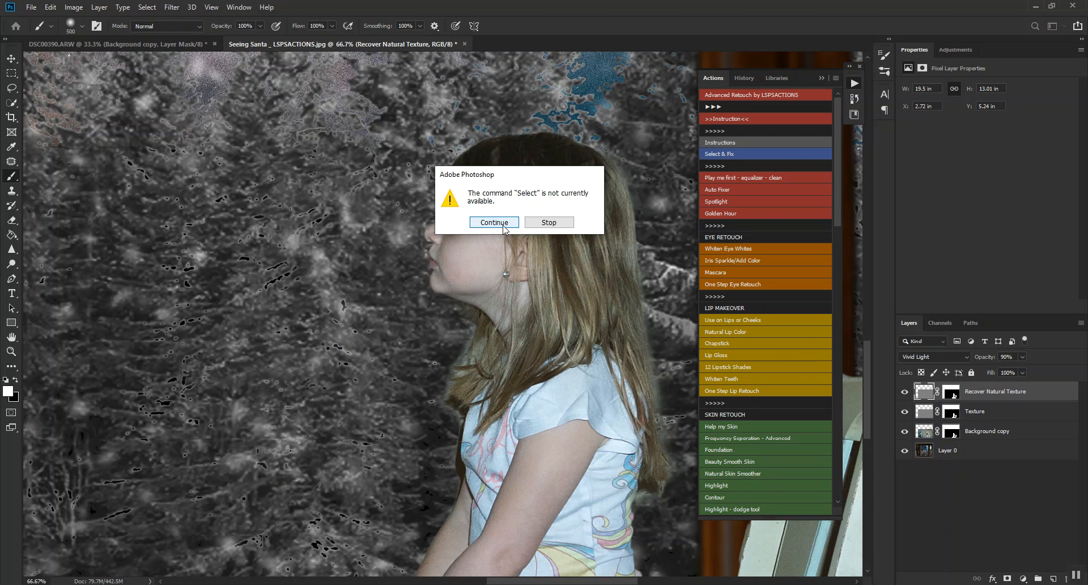
click(503, 225)
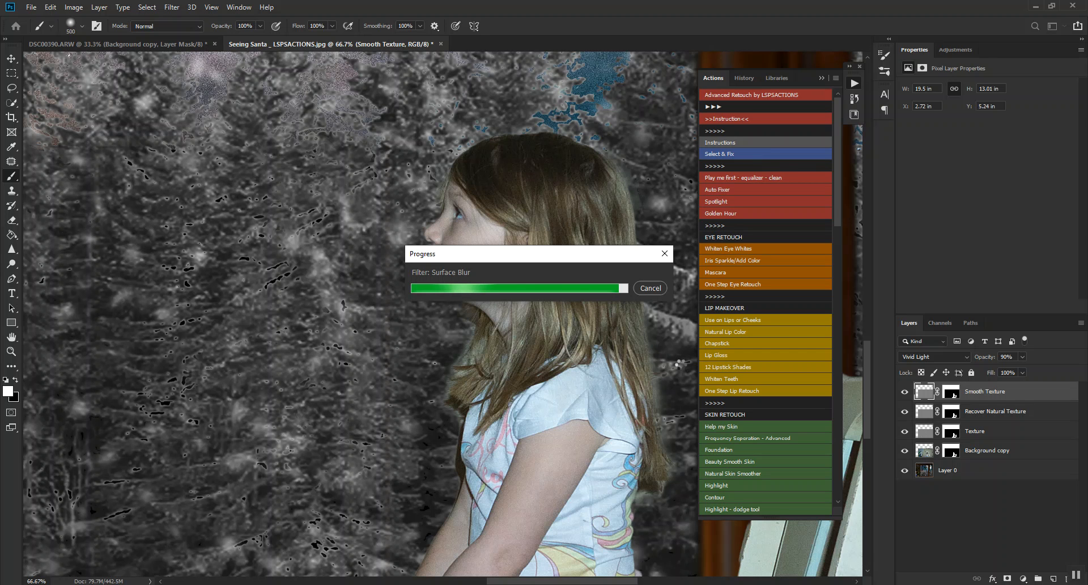
click(498, 222)
click(498, 223)
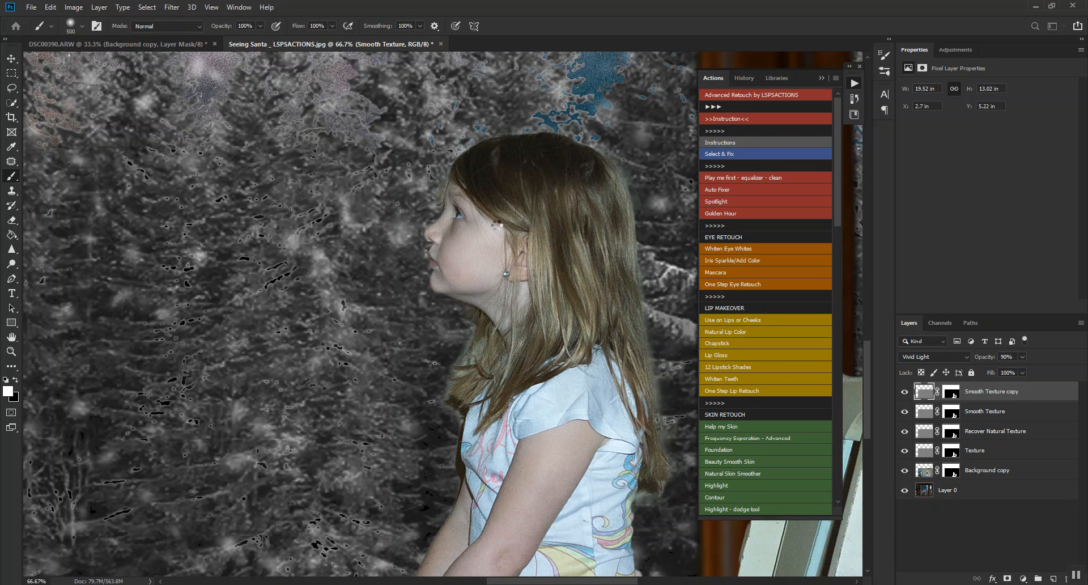
click(497, 224)
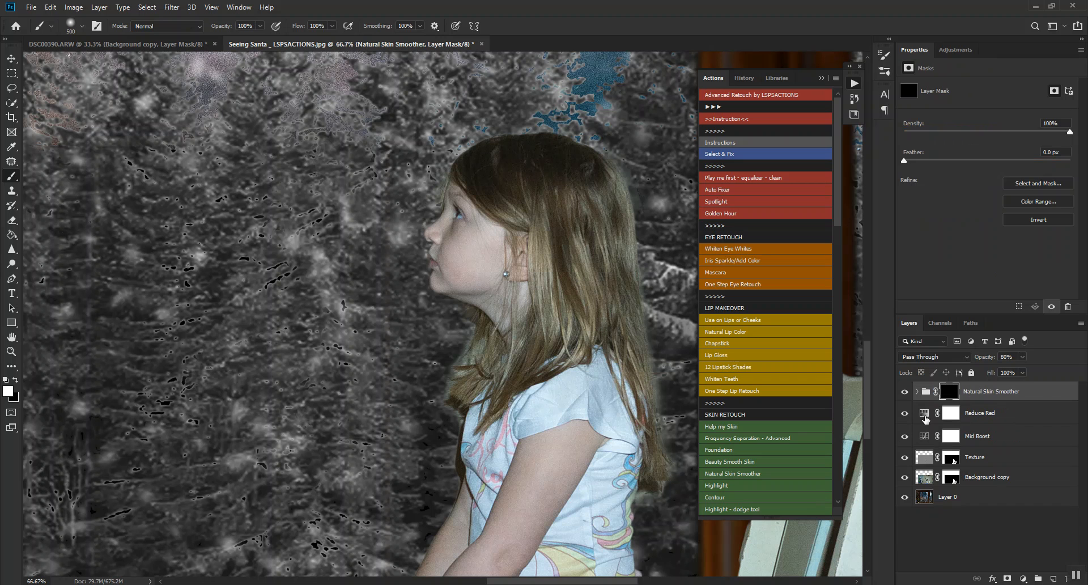
Move the Reduce Red, Mid Boost and Texture layers into the Natural Skin Smoother group.
click(925, 418)
shift+click(925, 463)
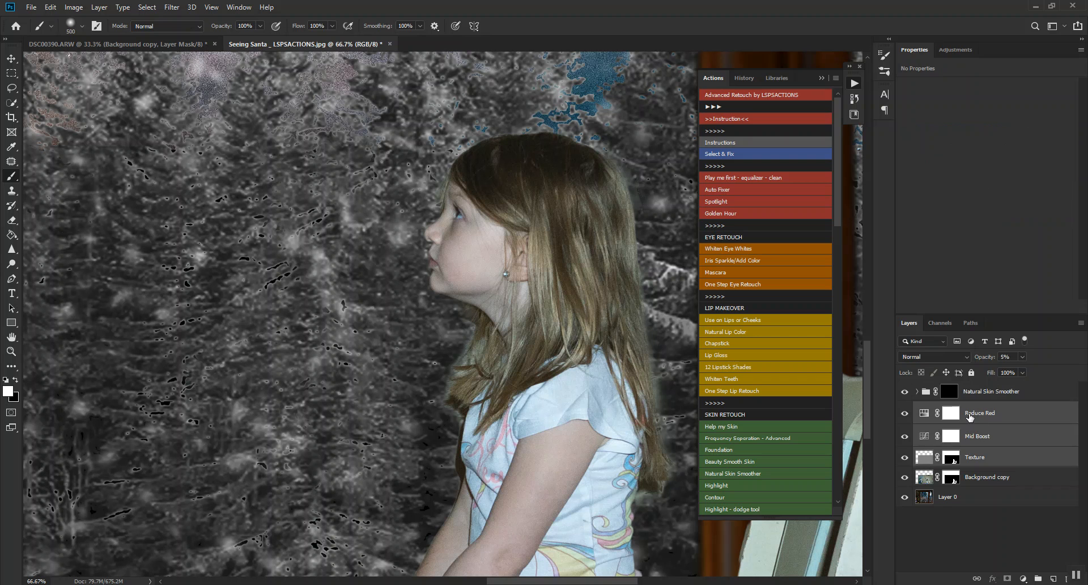
drag(973, 418, 924, 397)
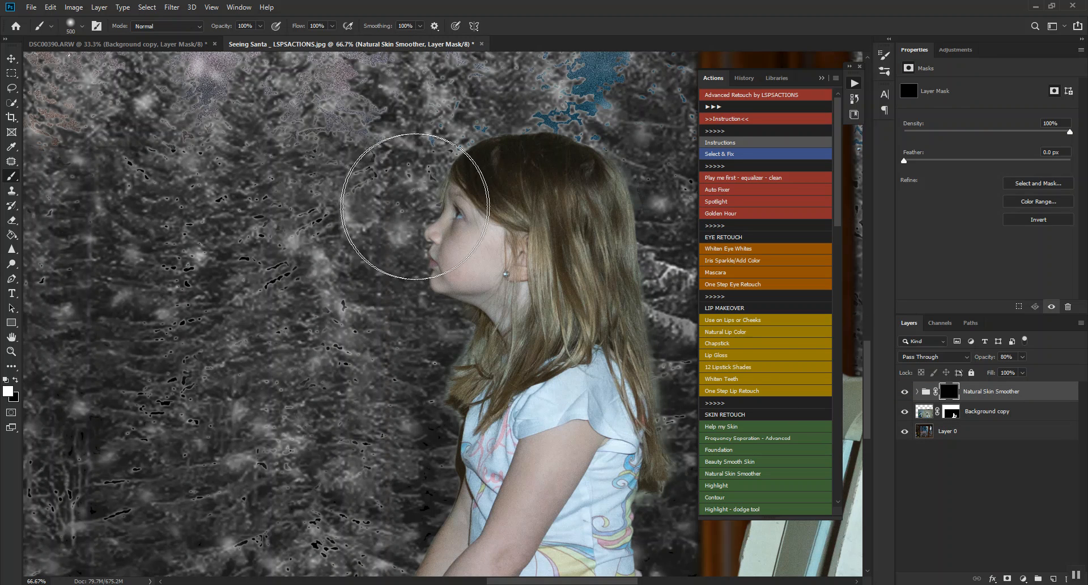
Paint white on the Natural Skin Smoother mask over the girl's face with brushes of 250 px and smaller, and compare the group on and off.
key(bracketleft)
key(bracketleft)
key(bracketleft)
key(bracketleft)
key(bracketleft)
key(bracketleft)
key(bracketleft)
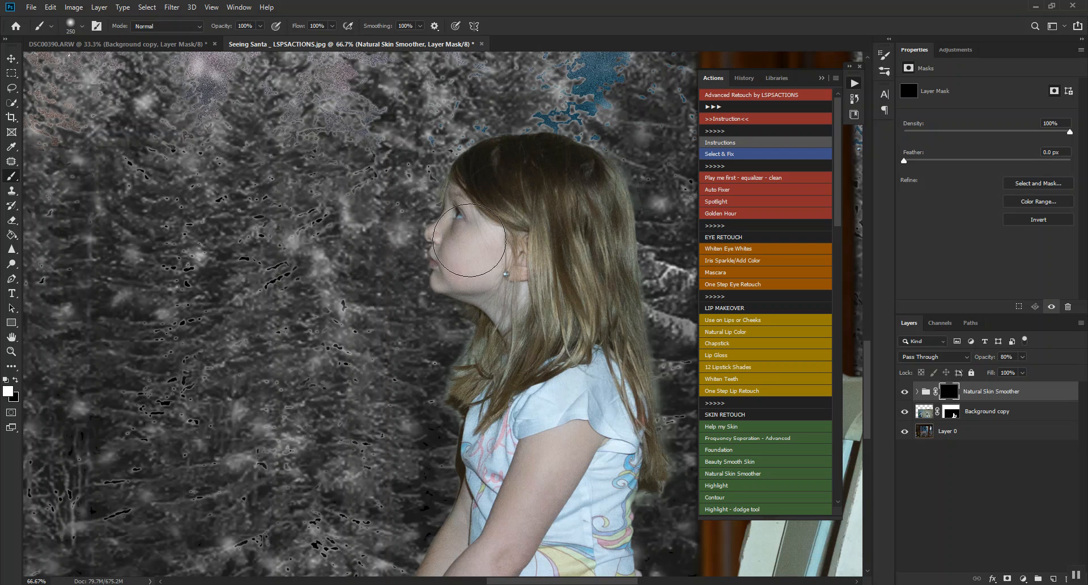
mouse_move(478, 242)
mouse_down()
mouse_move(457, 250)
mouse_move(450, 265)
mouse_move(463, 267)
mouse_up()
key(bracketleft)
key(bracketleft)
key(bracketleft)
key(bracketleft)
key(bracketleft)
key(bracketleft)
click(905, 395)
click(904, 395)
click(905, 394)
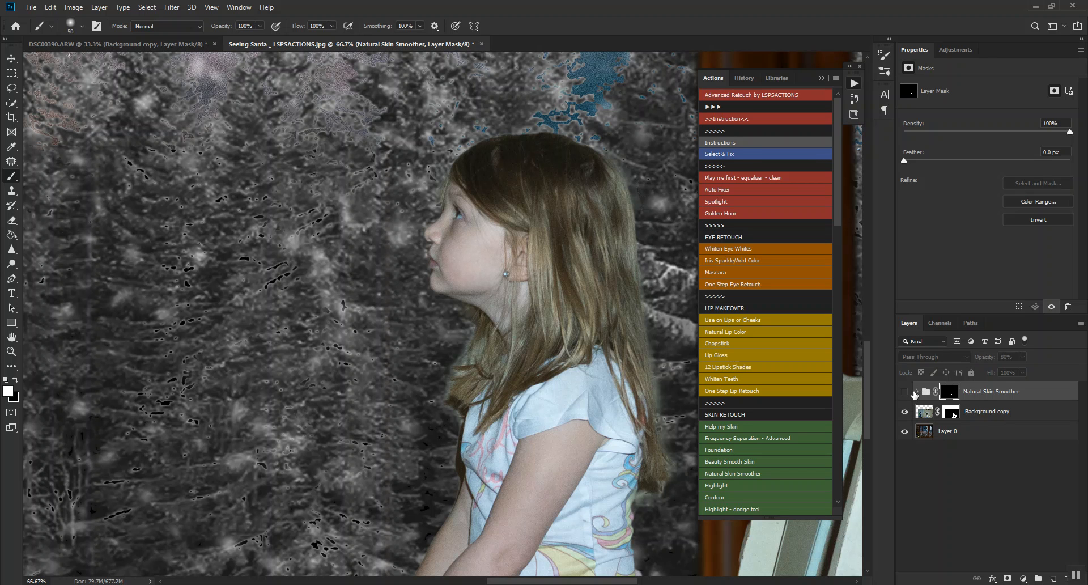
click(909, 391)
Expand the Natural Skin Smoother group and move its Texture layer directly below Recover Natural Texture.
click(918, 392)
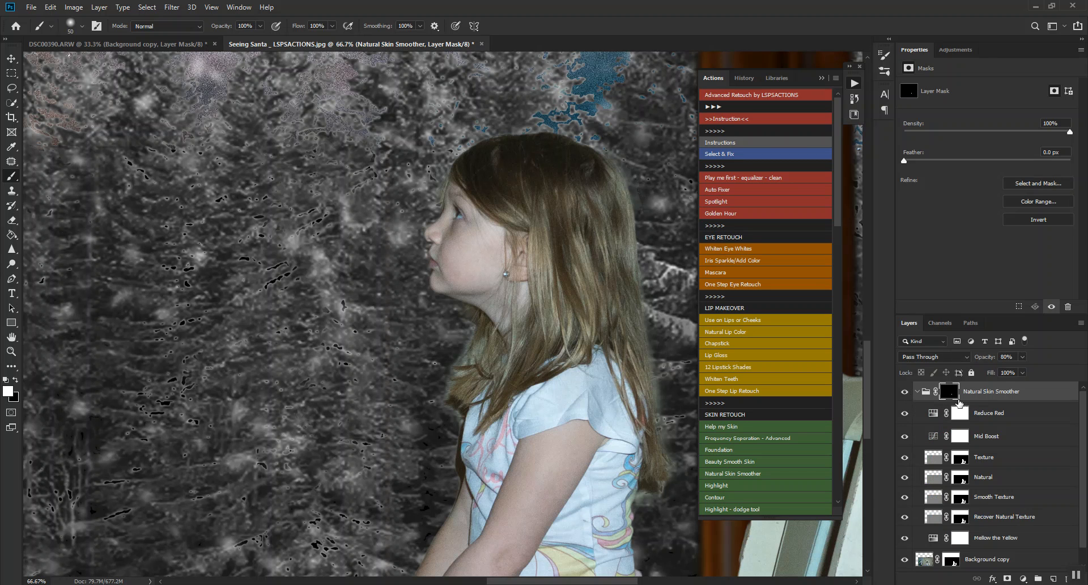
scroll(1015, 494, down, 1)
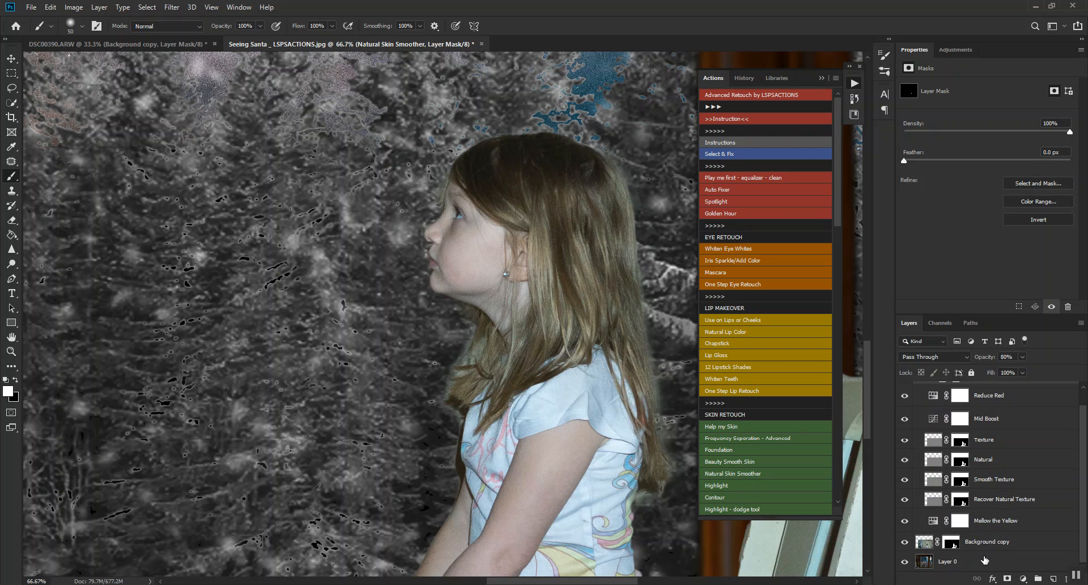
scroll(969, 560, up, 1)
scroll(999, 544, down, 1)
drag(992, 441, 990, 501)
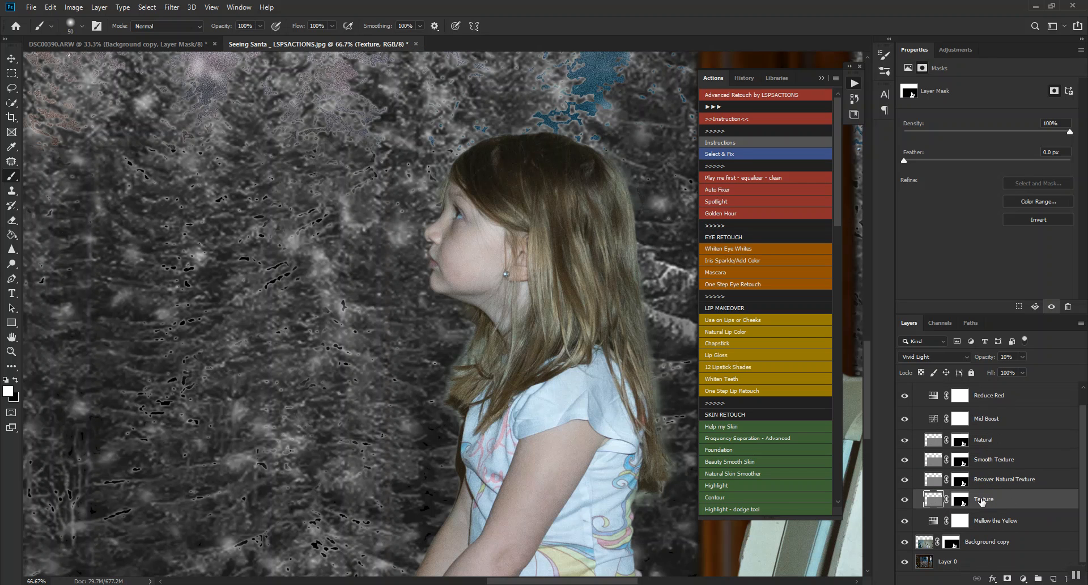
scroll(960, 507, up, 1)
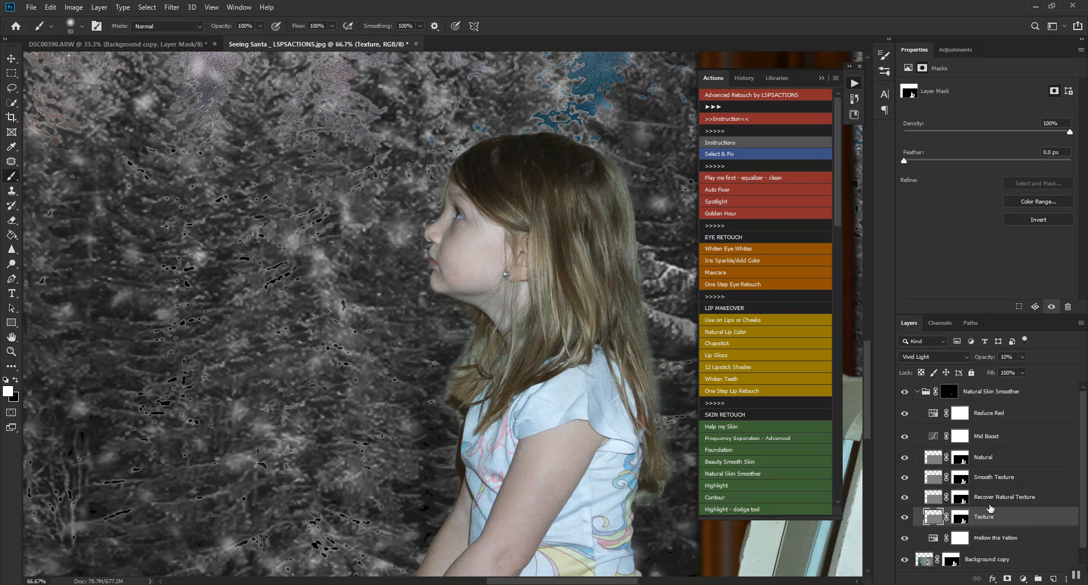
Delete the Texture layer's mask without applying it.
click(959, 518)
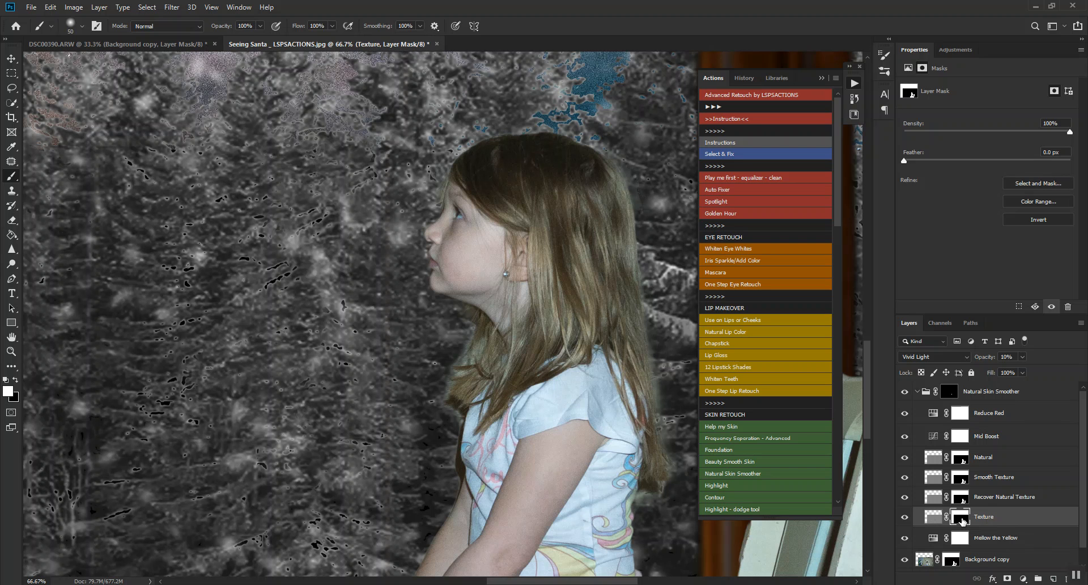
key(Delete)
click(983, 500)
key(ctrl+z)
drag(963, 522, 1066, 578)
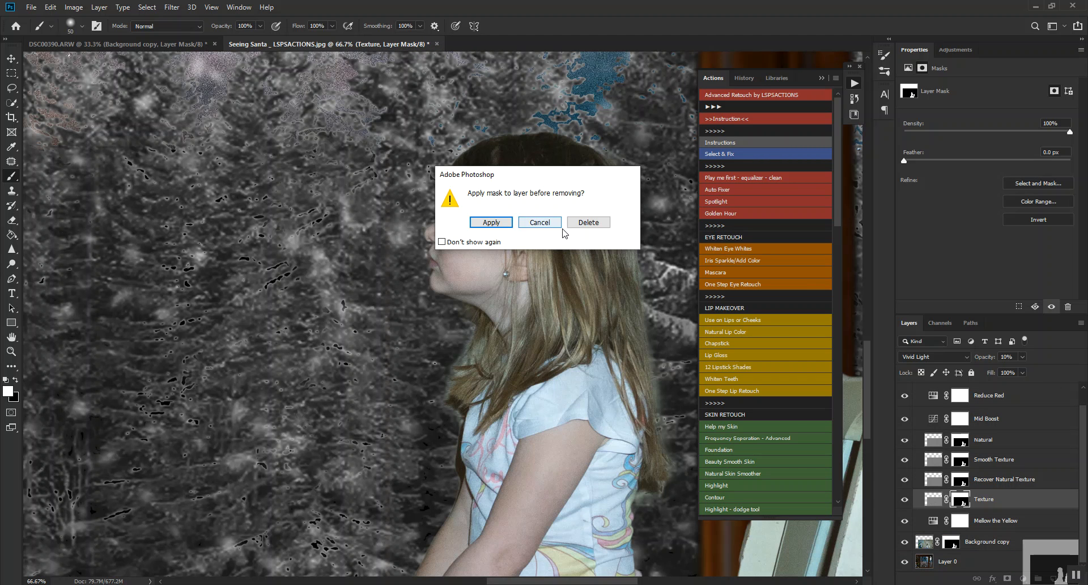
click(590, 224)
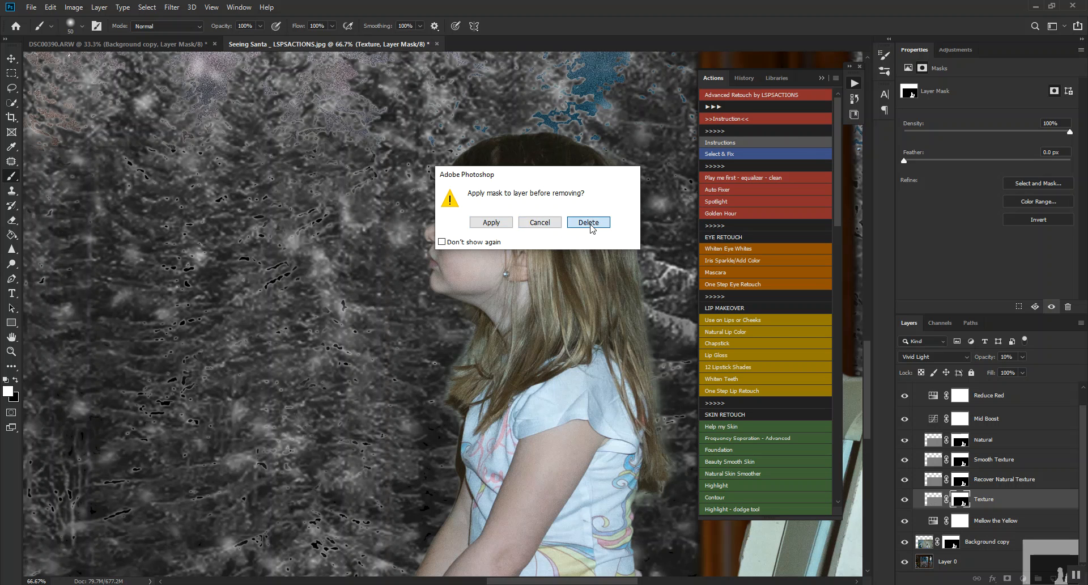
Delete the layer mask from the Recover Natural Texture layer.
drag(969, 487, 1064, 577)
click(993, 479)
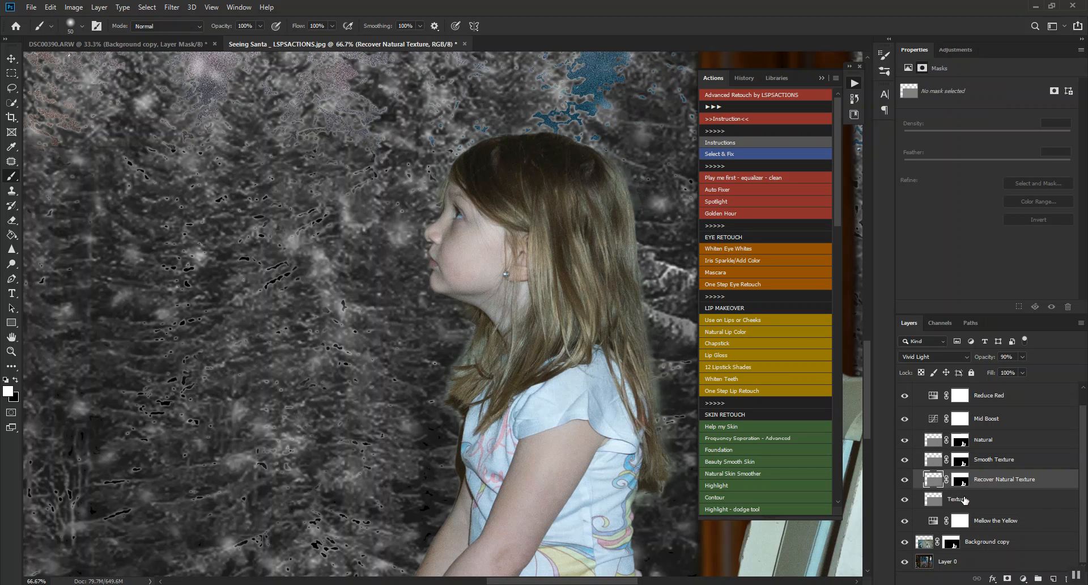
click(962, 481)
right_click(958, 480)
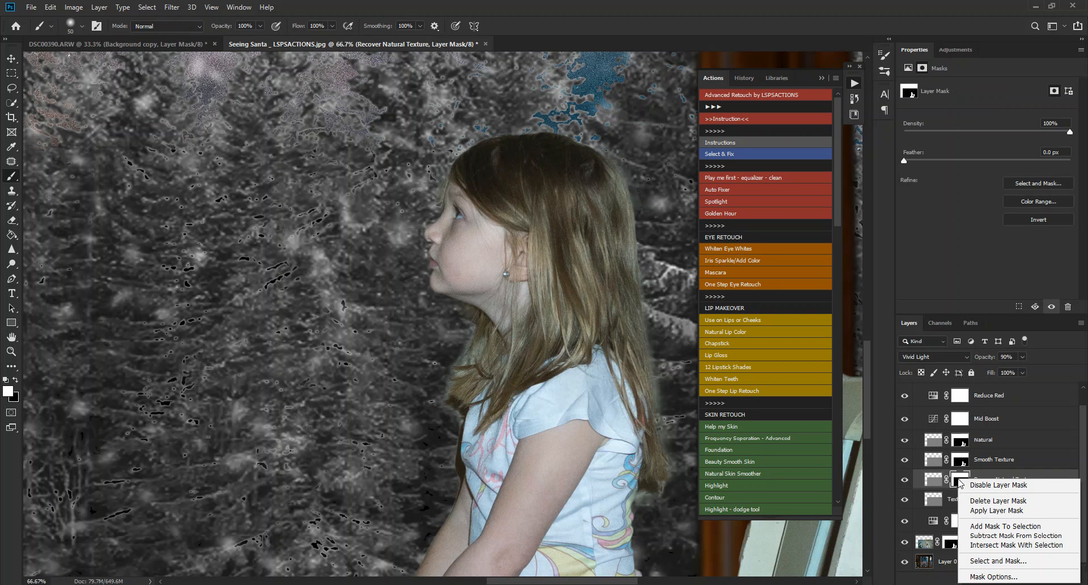
click(994, 501)
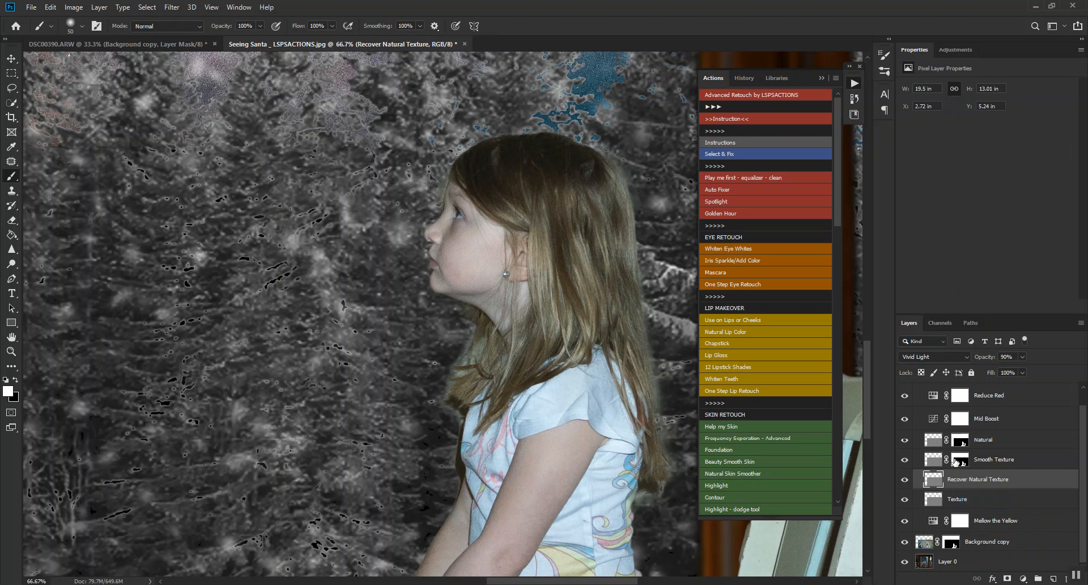
Delete the layer masks from the Smooth Texture and Natural layers.
right_click(958, 459)
click(997, 479)
right_click(959, 439)
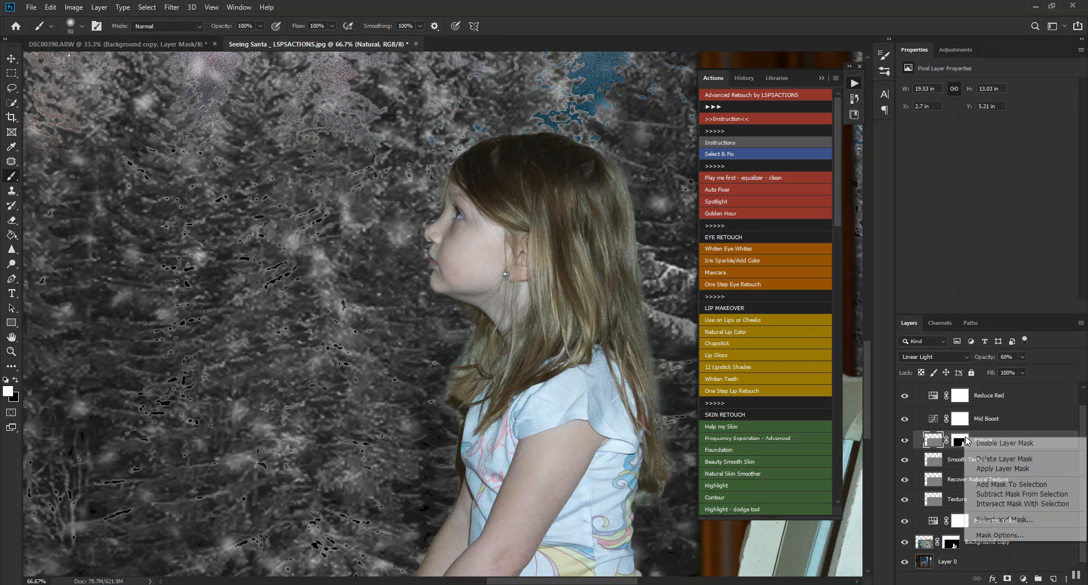
click(997, 458)
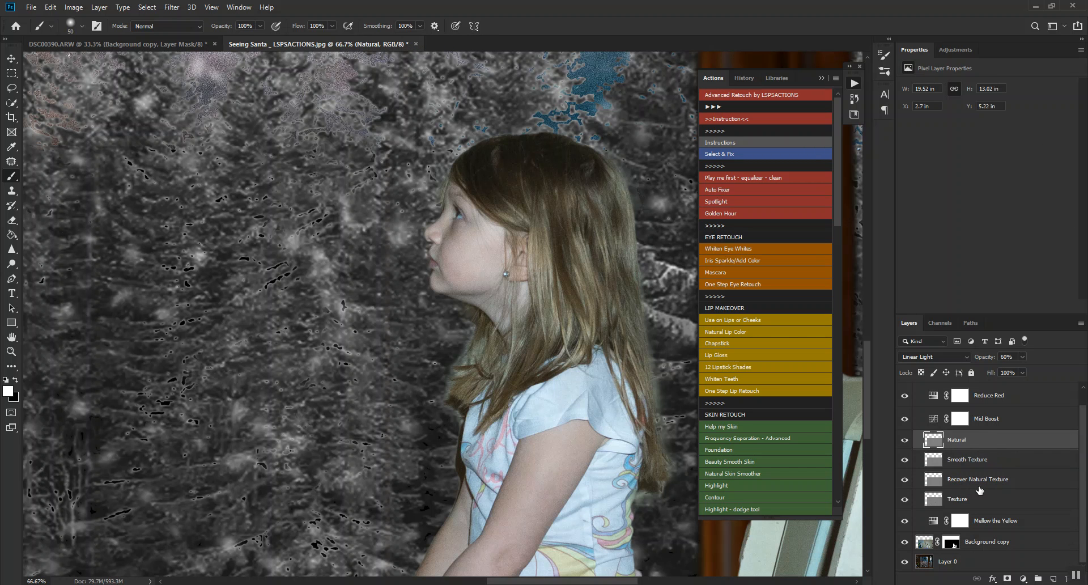
Collapse the Natural Skin Smoother group and toggle its visibility to compare the skin with and without smoothing.
scroll(916, 409, up, 1)
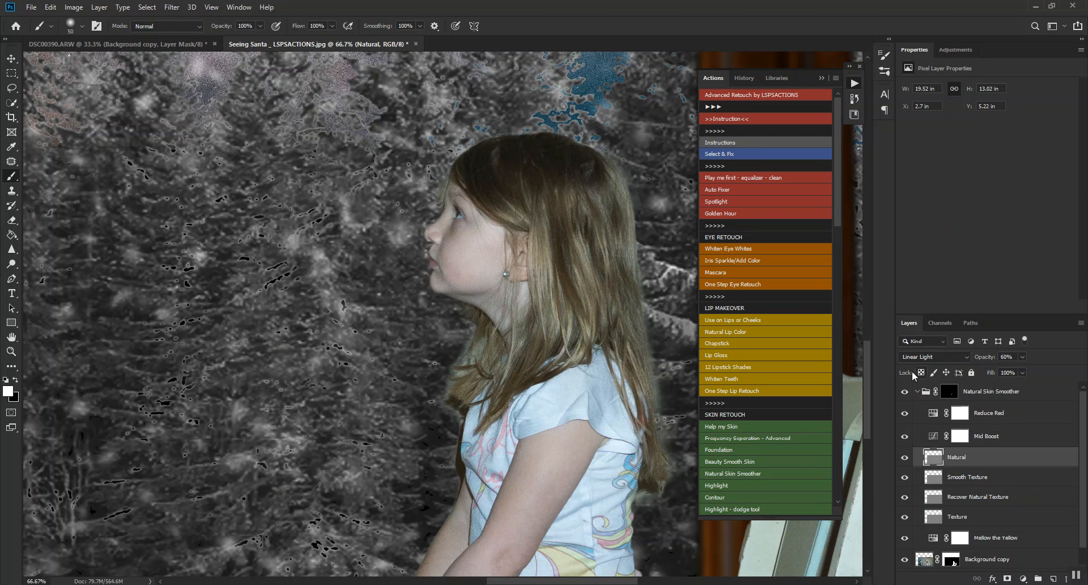
click(917, 391)
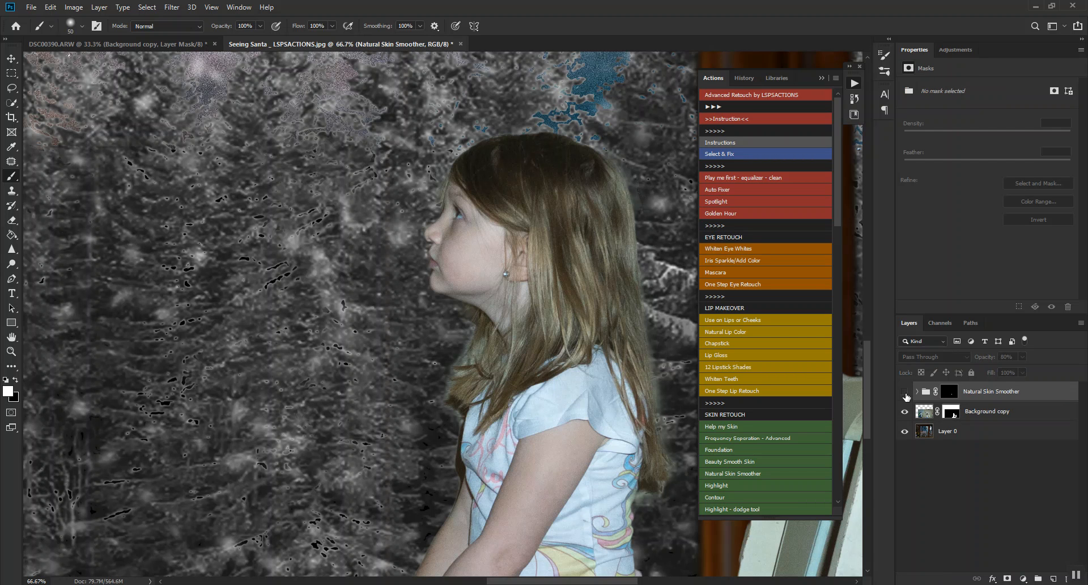
click(904, 391)
scroll(573, 494, down, 2)
click(904, 392)
Paint the Natural Skin Smoother group's mask in white over the girl's arms with the brush enlarged to 100.
click(947, 392)
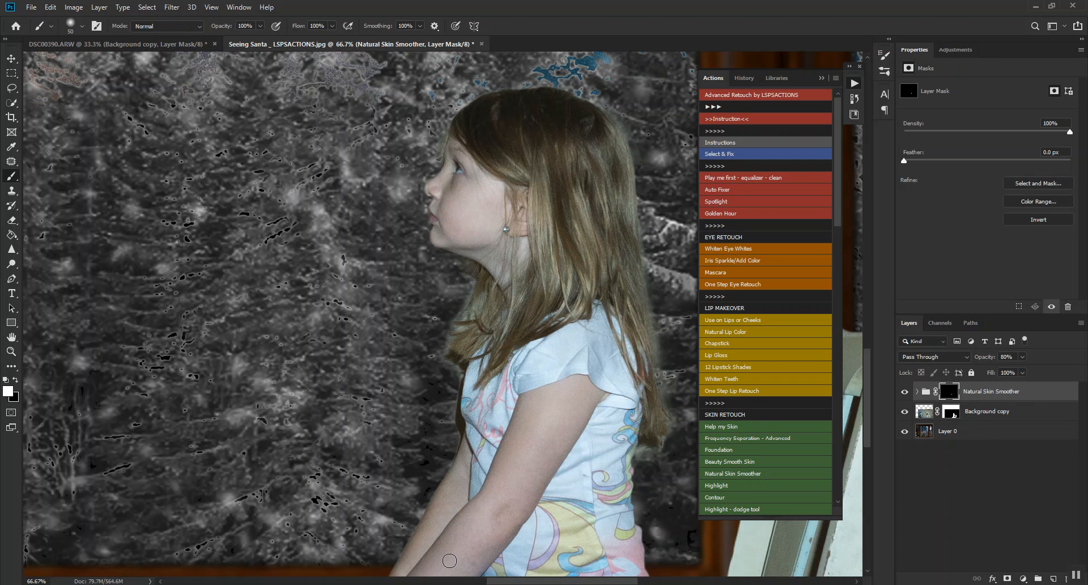
key(])
key(])
key(])
key(])
key(])
Run the Foundation action and pick a mid skin tone sampled from the girl's cheek as the fill colour.
click(719, 451)
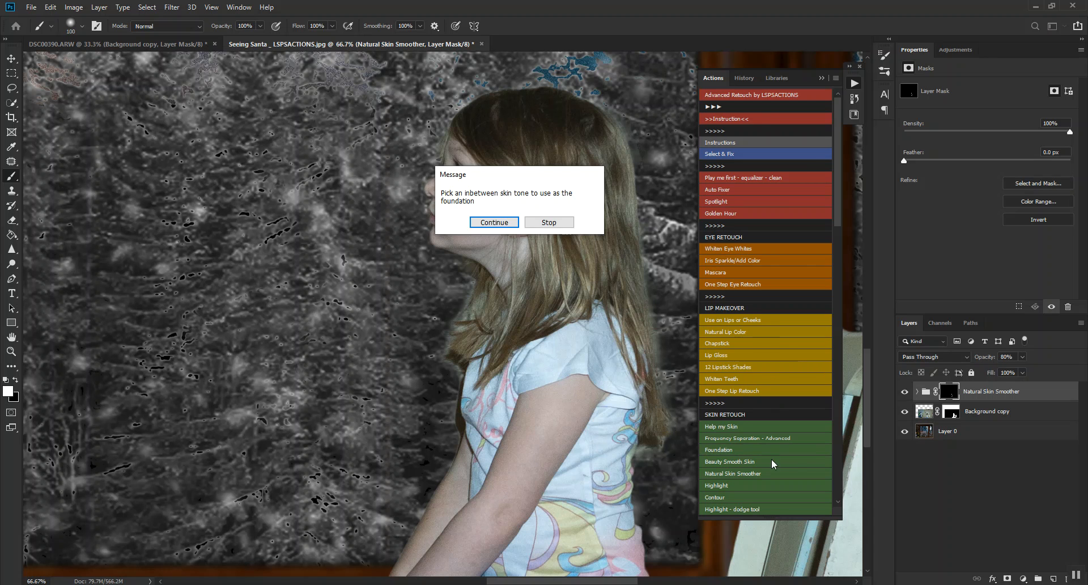
click(494, 222)
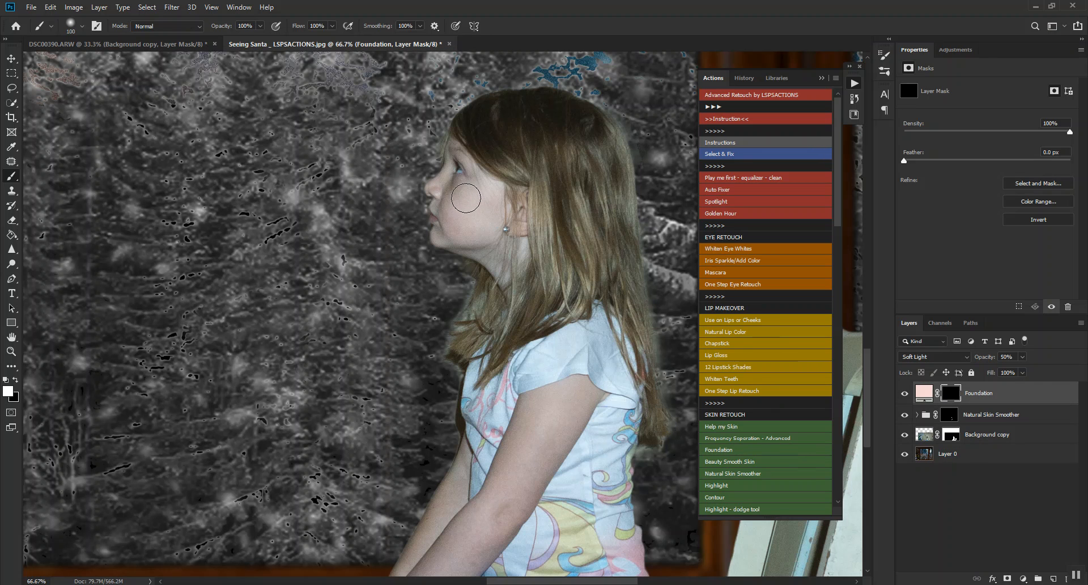
click(474, 205)
click(958, 227)
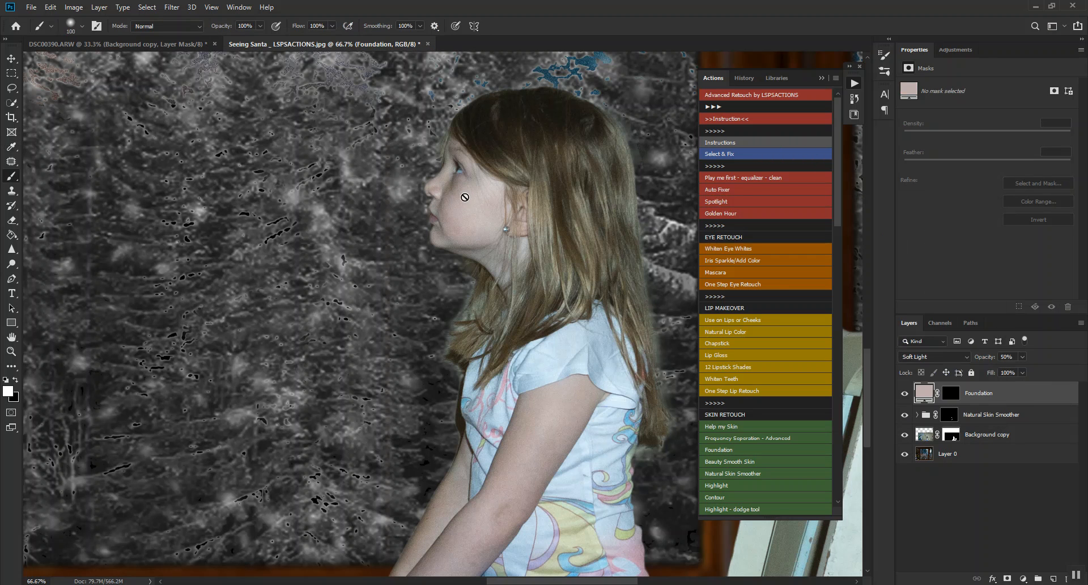
Paint the Foundation layer's mask in white over the girl's face, varying the brush size around the eye and forehead.
click(952, 396)
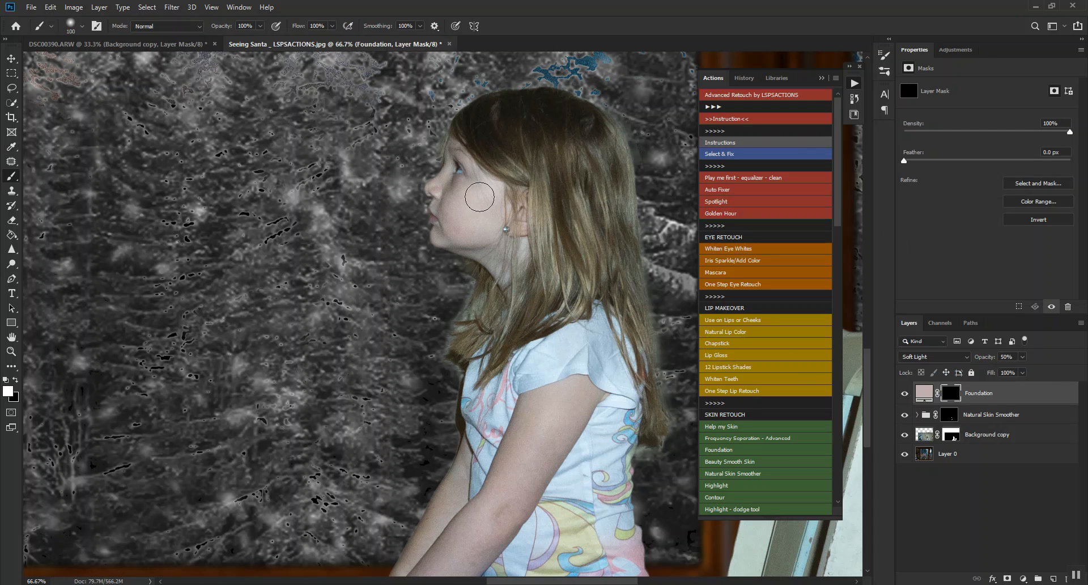
mouse_move(464, 205)
mouse_down()
mouse_move(444, 203)
mouse_move(461, 223)
mouse_move(478, 223)
mouse_move(492, 186)
mouse_move(470, 207)
mouse_move(435, 187)
mouse_move(451, 171)
mouse_move(444, 184)
mouse_up()
key(bracketleft)
key(bracketleft)
key(bracketleft)
key(bracketleft)
key(bracketleft)
key(bracketleft)
mouse_move(449, 142)
mouse_down()
mouse_move(479, 175)
mouse_move(453, 164)
mouse_move(481, 175)
mouse_move(448, 155)
mouse_up()
key(bracketright)
key(bracketright)
key(bracketleft)
key(bracketleft)
key(bracketright)
key(bracketright)
key(bracketright)
key(bracketright)
key(bracketright)
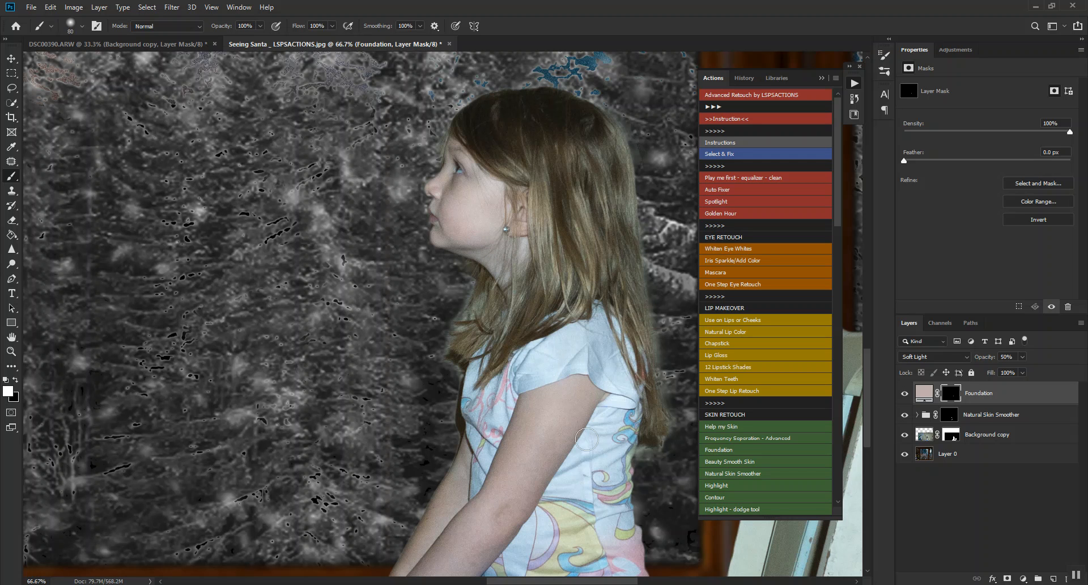
Paint the Foundation mask over the girl's arms, hands and leg, resizing the brush to suit each area.
key(ctrl+minus)
scroll(453, 461, down, 4)
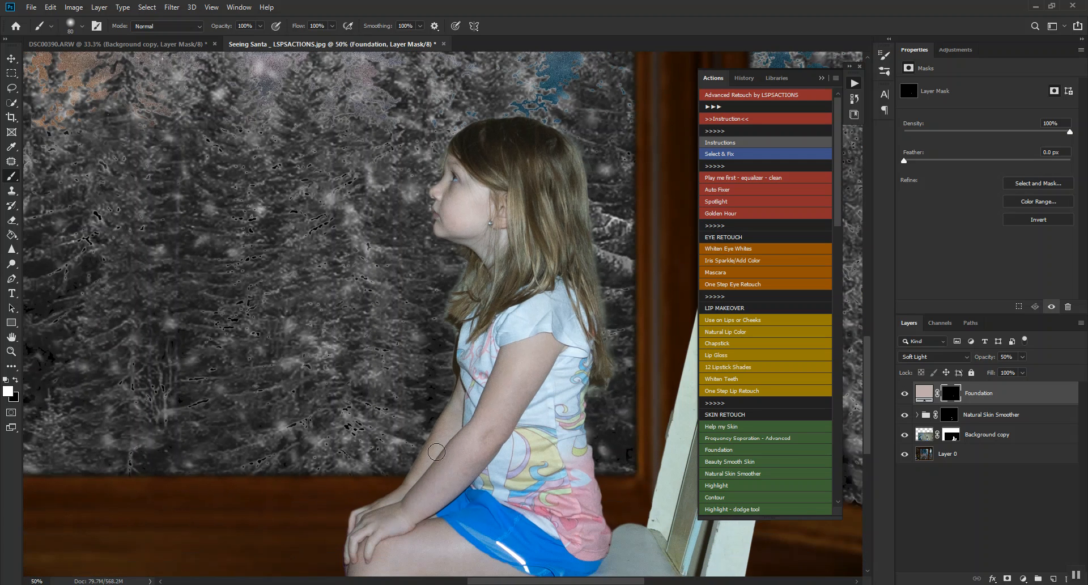
scroll(431, 458, down, 1)
key(bracketright)
key(bracketright)
key(bracketright)
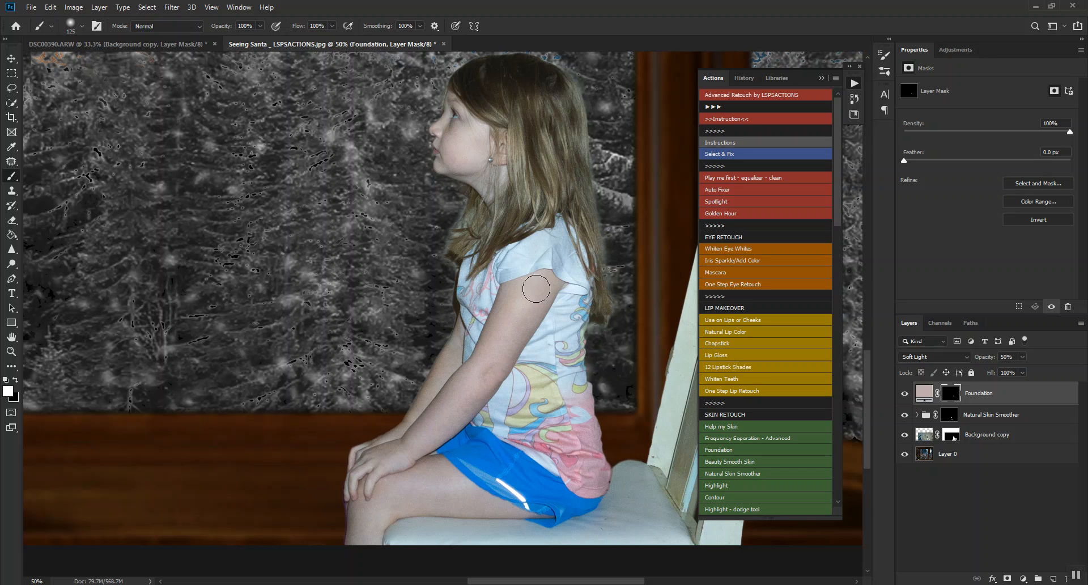
key(bracketleft)
key(bracketleft)
key(bracketleft)
key(bracketleft)
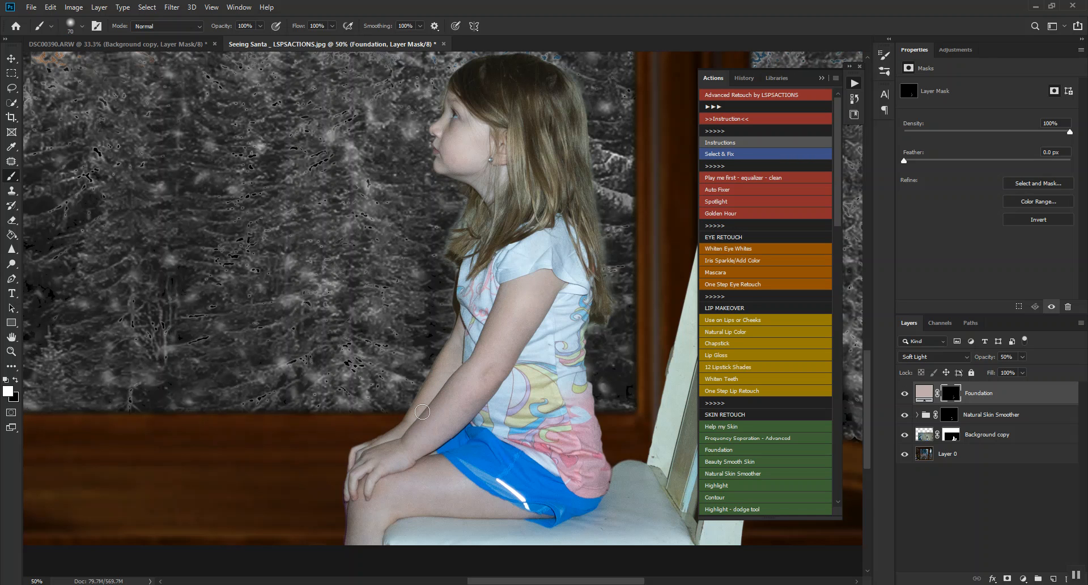
key(bracketright)
key(bracketright)
key(bracketright)
key(bracketright)
key(bracketright)
Run the Whiten Eye Whites action and paint its mask over the white of the girl's eye with a small brush.
key(ctrl+plus)
key(ctrl+plus)
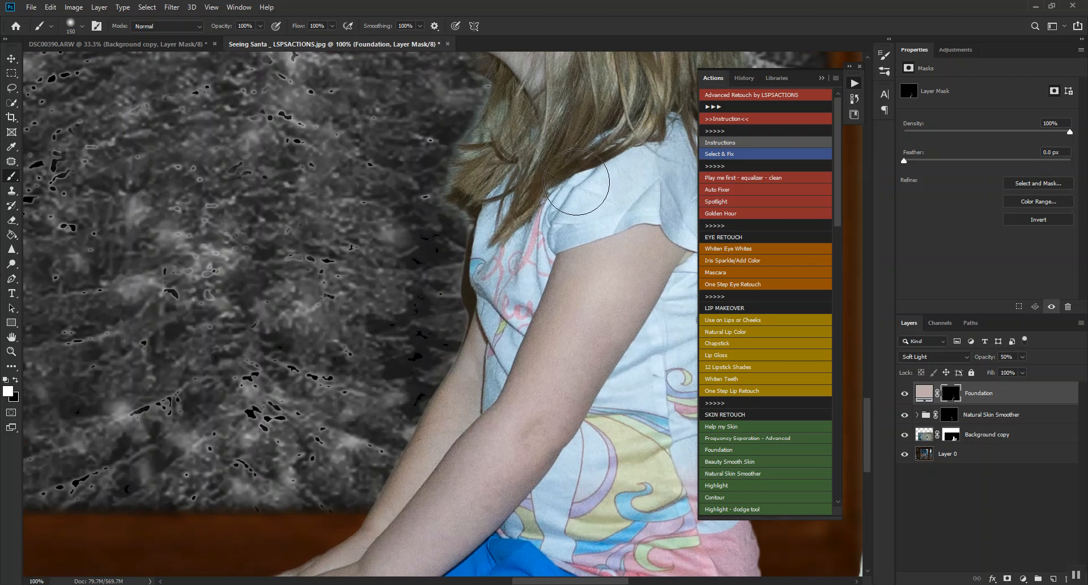
drag(606, 293, 568, 584)
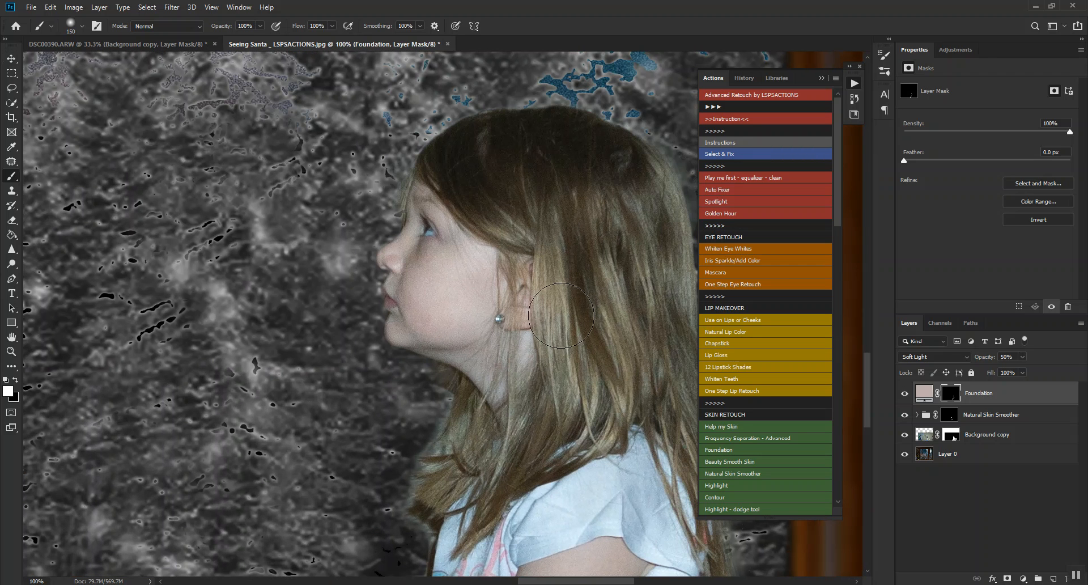
click(764, 249)
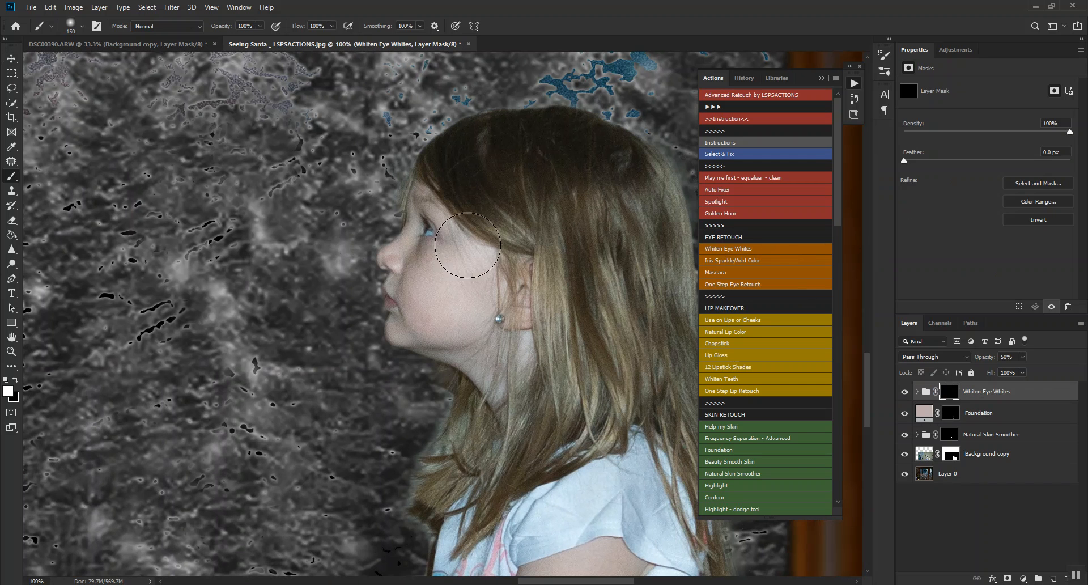
key(ctrl+plus)
key(ctrl+plus)
drag(397, 119, 539, 274)
key(bracketleft)
key(bracketleft)
key(bracketleft)
key(bracketleft)
key(bracketleft)
key(bracketleft)
key(bracketleft)
key(bracketleft)
key(bracketleft)
key(bracketleft)
key(bracketleft)
key(bracketleft)
key(bracketleft)
key(bracketleft)
key(bracketleft)
key(bracketleft)
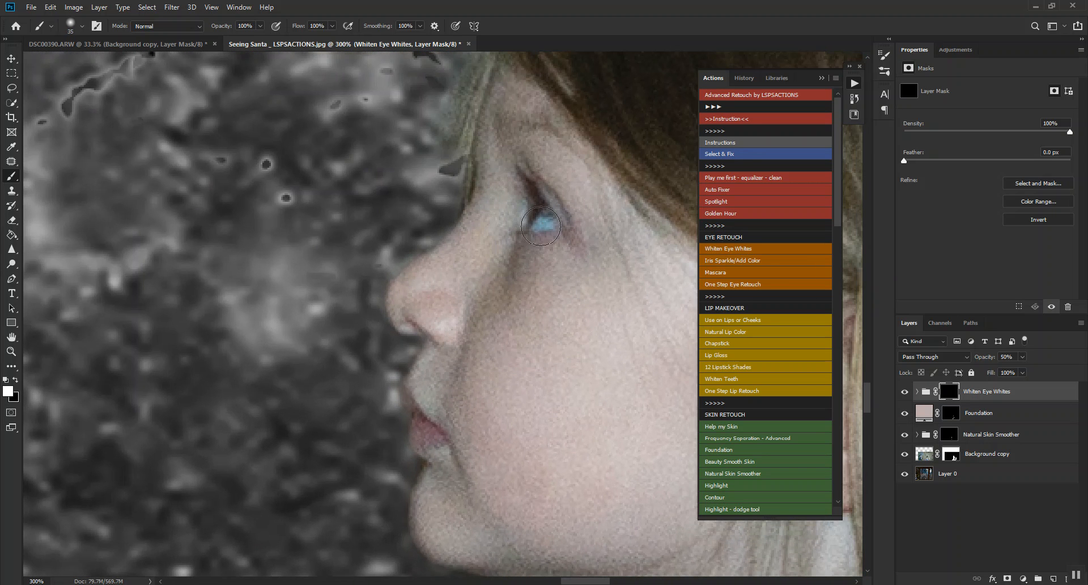
mouse_move(535, 226)
mouse_down()
mouse_move(552, 227)
mouse_move(551, 212)
mouse_up()
Adjust the opacity of the Whiten Eye Whites group while viewing the whole head.
key(ctrl+minus)
key(ctrl+minus)
key(ctrl+minus)
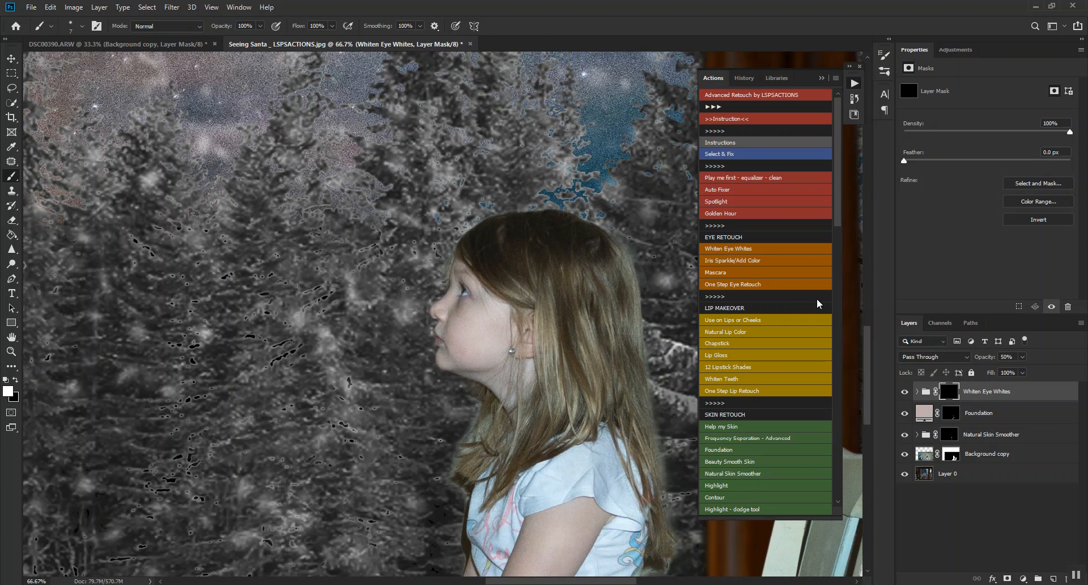
drag(988, 358, 980, 360)
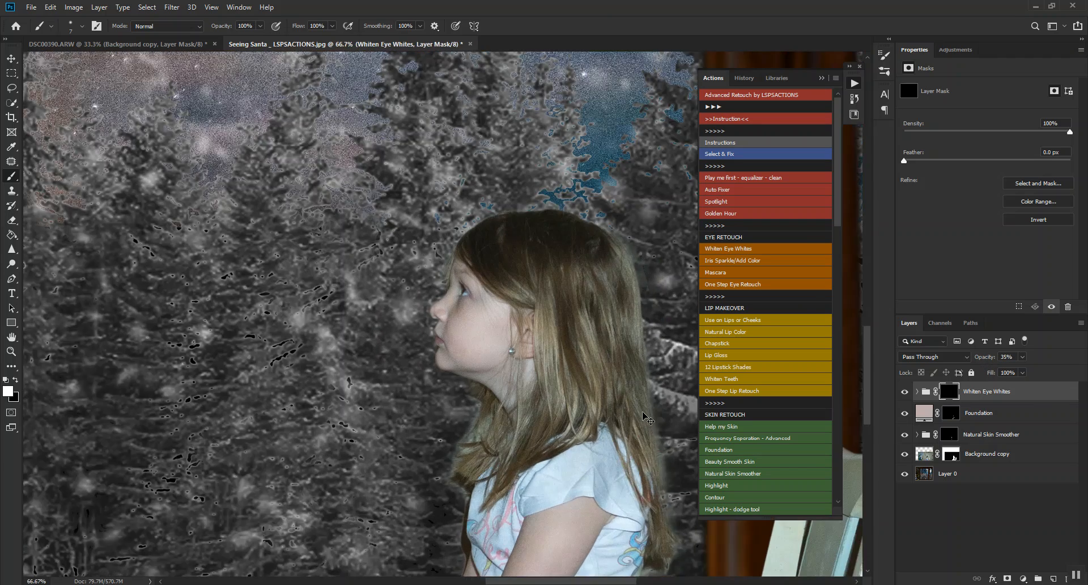
Run the Natural Lip Color action and paint the Lip Color layer's mask over the girl's lips.
key(ctrl+plus)
key(ctrl+plus)
click(731, 334)
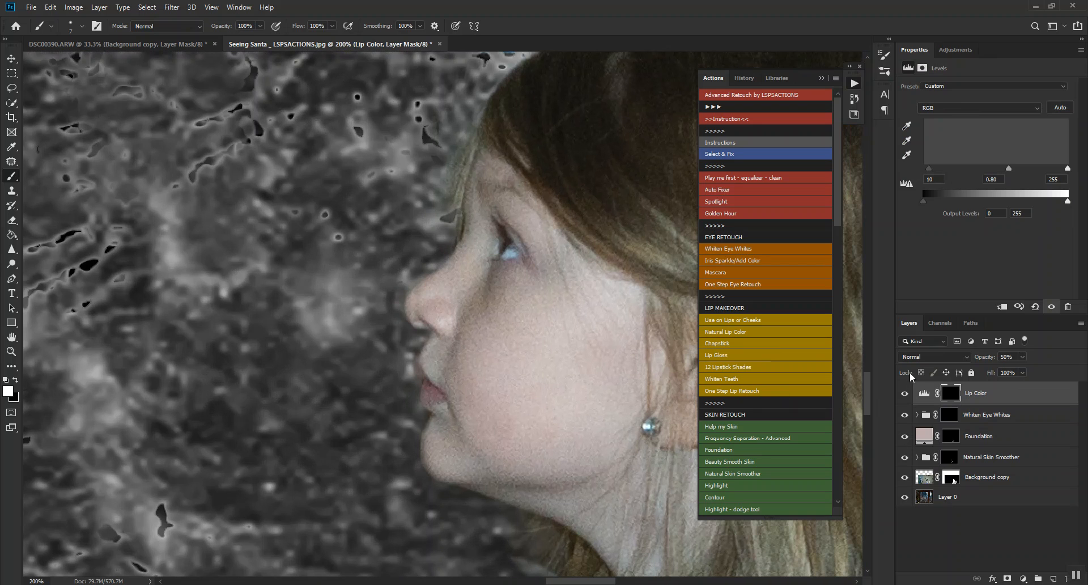
key(bracketright)
key(bracketright)
mouse_move(429, 389)
mouse_down()
mouse_move(435, 401)
mouse_move(429, 394)
mouse_up()
key(bracketleft)
key(bracketleft)
key(bracketleft)
Run the Rosy Cheeks action and paint its mask over the girl's cheek with a brush size of 100.
key(bracketright)
key(bracketright)
key(bracketright)
key(bracketright)
key(bracketright)
key(bracketright)
key(bracketright)
key(bracketright)
key(bracketright)
key(bracketright)
key(bracketright)
key(bracketright)
key(bracketright)
drag(837, 192, 840, 243)
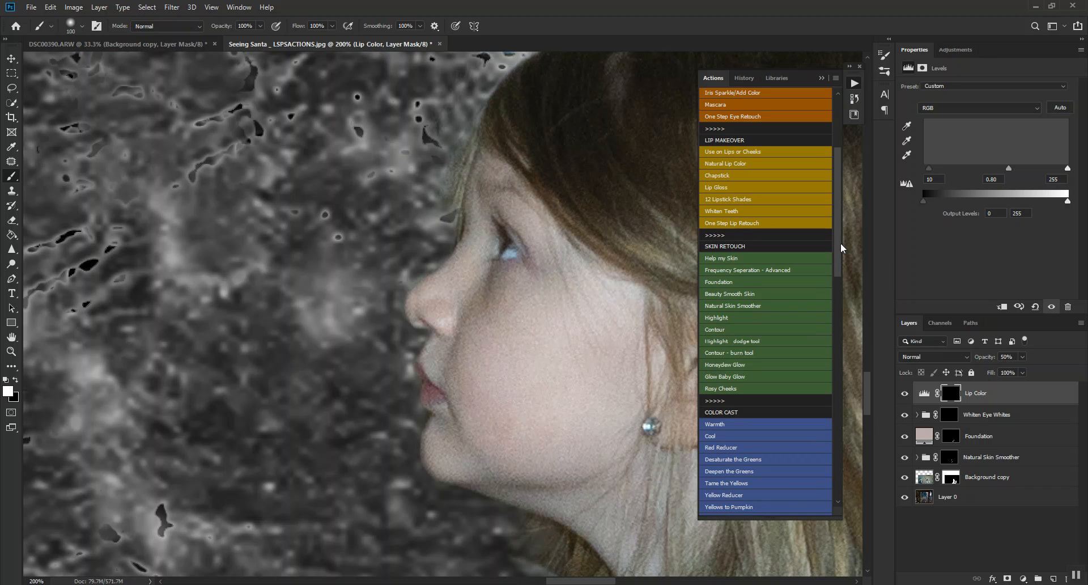
click(717, 390)
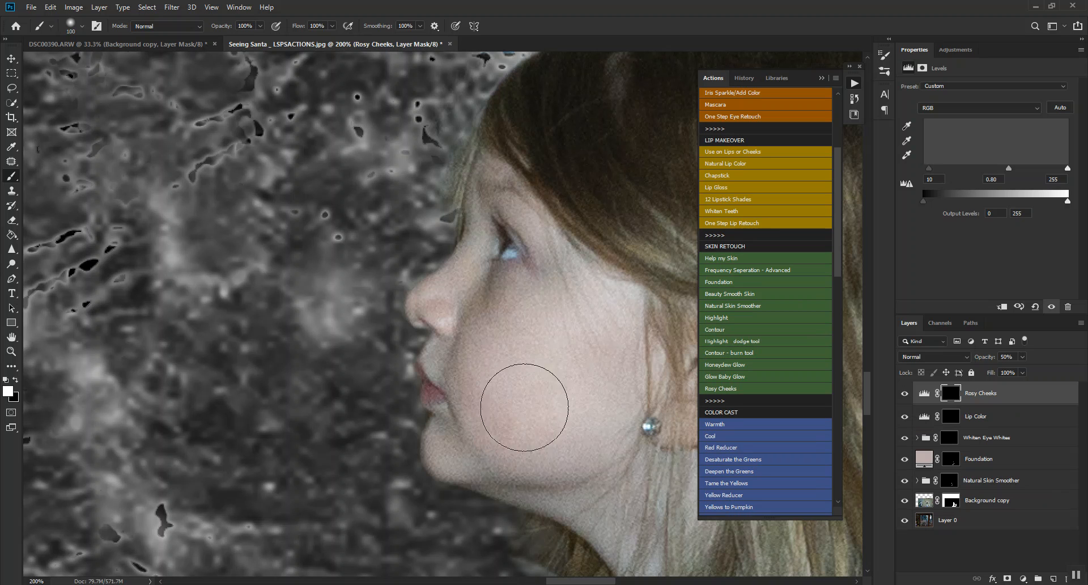
mouse_move(517, 345)
mouse_down()
mouse_move(505, 365)
mouse_move(498, 347)
mouse_move(521, 357)
mouse_up()
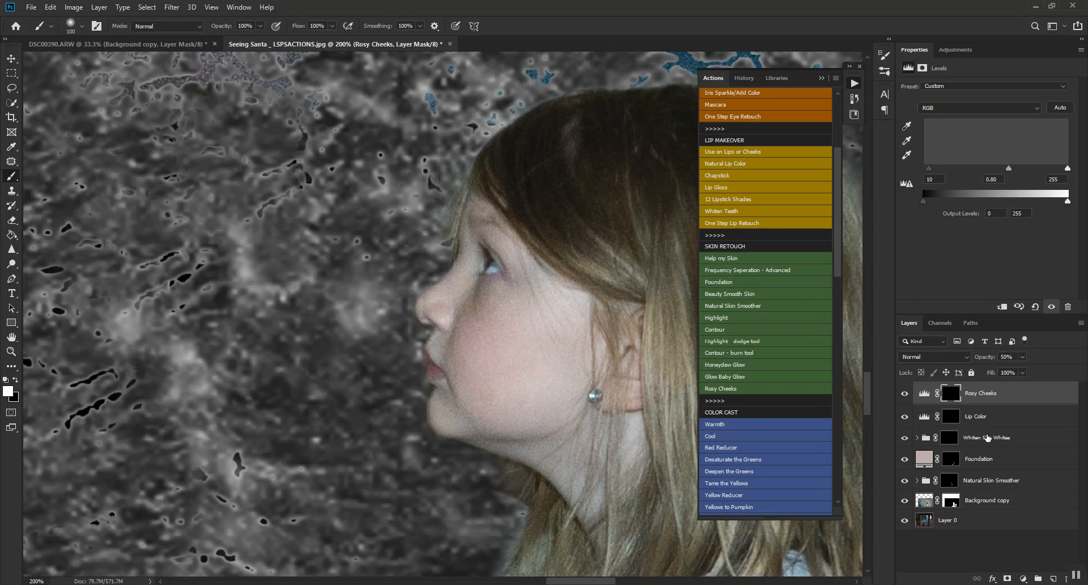
key(ctrl+minus)
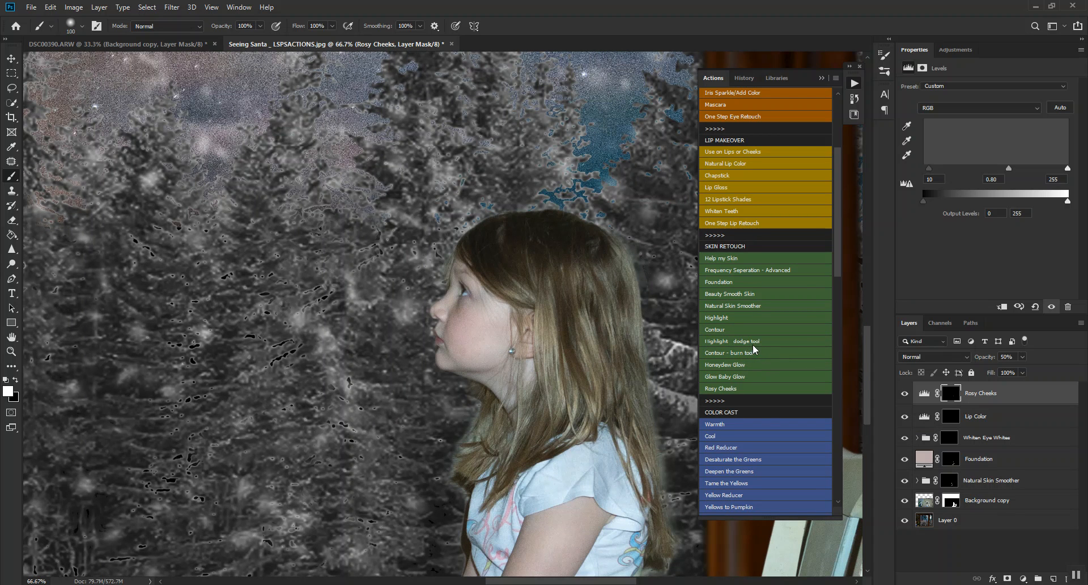
Choose the Highlight action, stop at its message, and lasso highlight areas on the girl's cheek, jaw and nose.
mouse_move(835, 253)
mouse_down()
mouse_move(833, 196)
mouse_move(834, 243)
mouse_up()
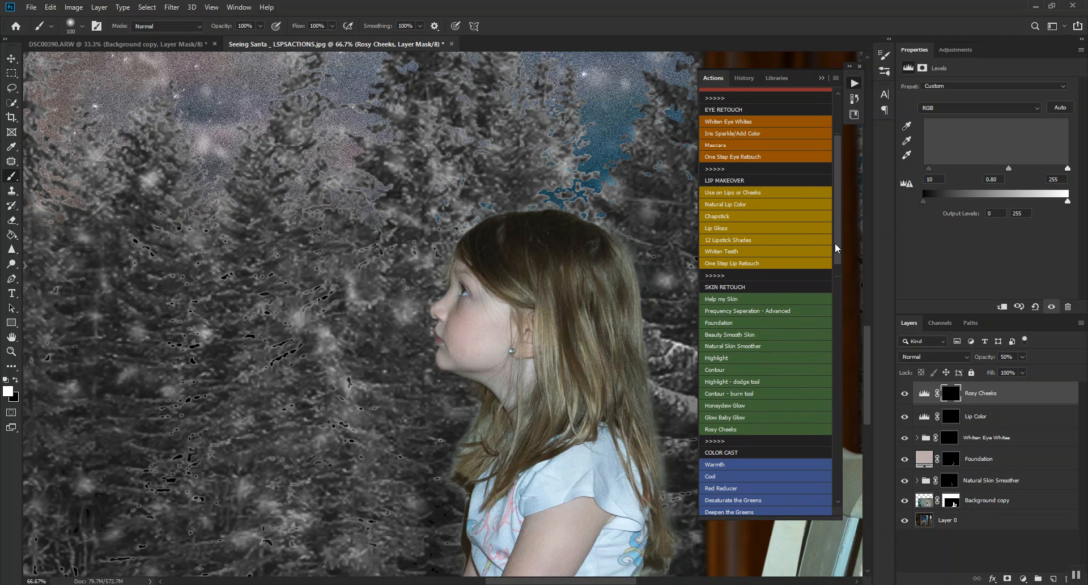
click(735, 357)
click(587, 239)
click(12, 88)
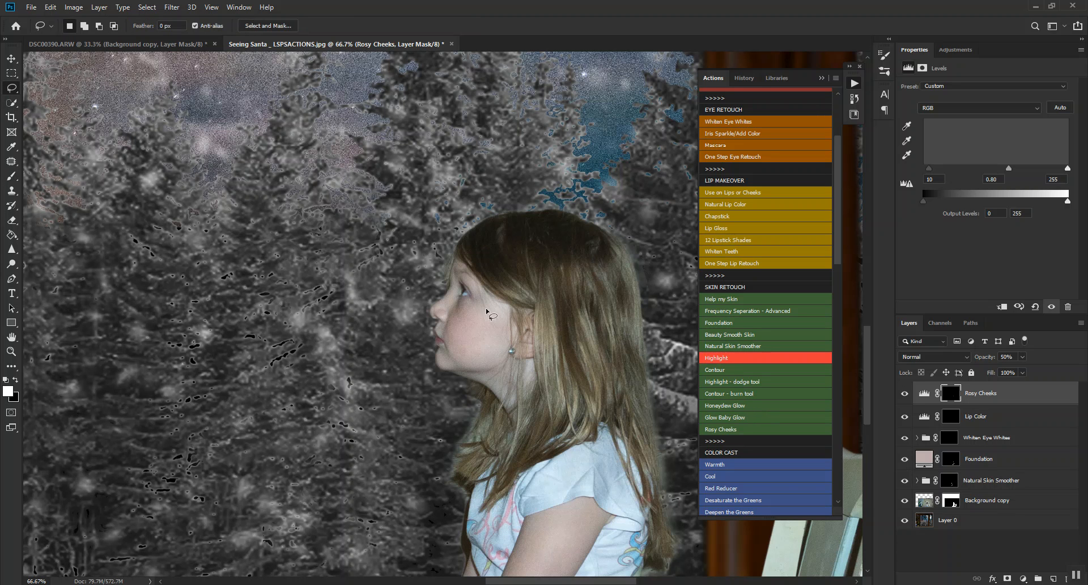
mouse_move(469, 306)
mouse_down()
mouse_move(465, 327)
mouse_move(505, 310)
mouse_move(475, 281)
mouse_move(473, 302)
mouse_up()
mouse_move(442, 347)
mouse_down()
mouse_move(499, 353)
mouse_move(507, 340)
mouse_move(490, 333)
mouse_move(456, 349)
mouse_up()
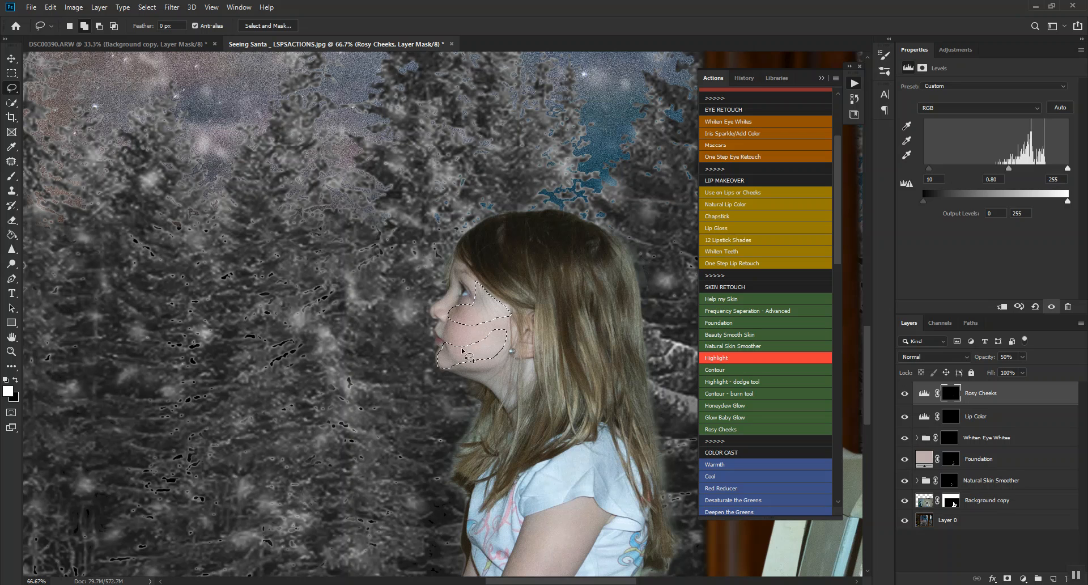
mouse_move(434, 308)
mouse_down()
mouse_move(458, 282)
mouse_move(434, 310)
mouse_up()
Add a long lasso selection down the girl's upper arm and forearm to the highlight areas.
scroll(587, 521, down, 5)
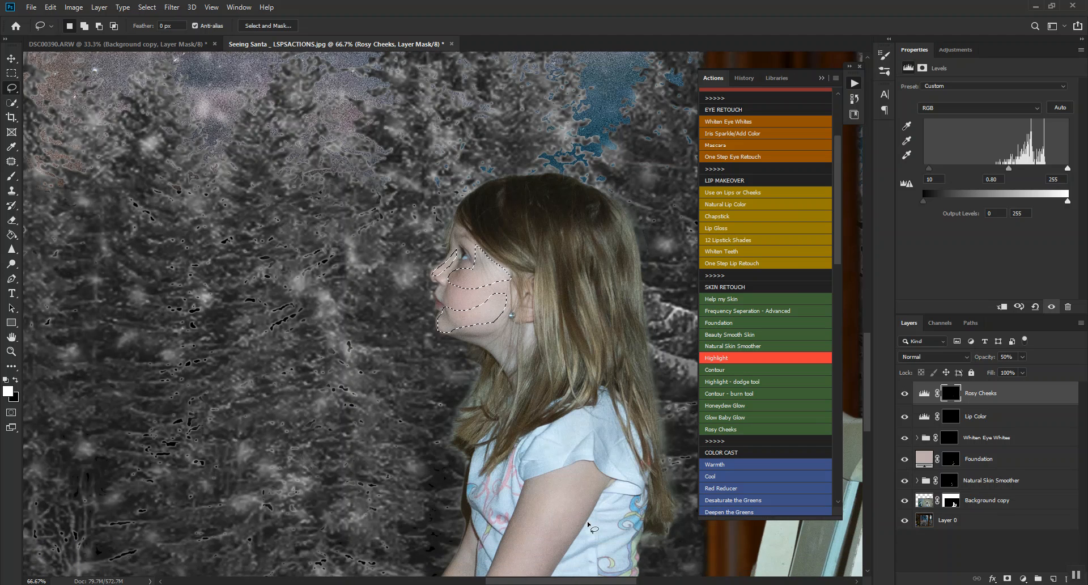
drag(406, 542, 446, 501)
mouse_move(512, 416)
mouse_down()
mouse_move(568, 336)
mouse_move(538, 429)
mouse_move(413, 552)
mouse_move(403, 545)
mouse_up()
scroll(448, 536, down, 3)
scroll(465, 533, down, 1)
mouse_move(457, 440)
mouse_down()
mouse_move(365, 475)
mouse_move(341, 511)
mouse_move(340, 544)
mouse_move(352, 510)
mouse_move(384, 482)
mouse_move(475, 462)
mouse_move(457, 440)
mouse_up()
scroll(516, 510, up, 4)
scroll(517, 510, up, 2)
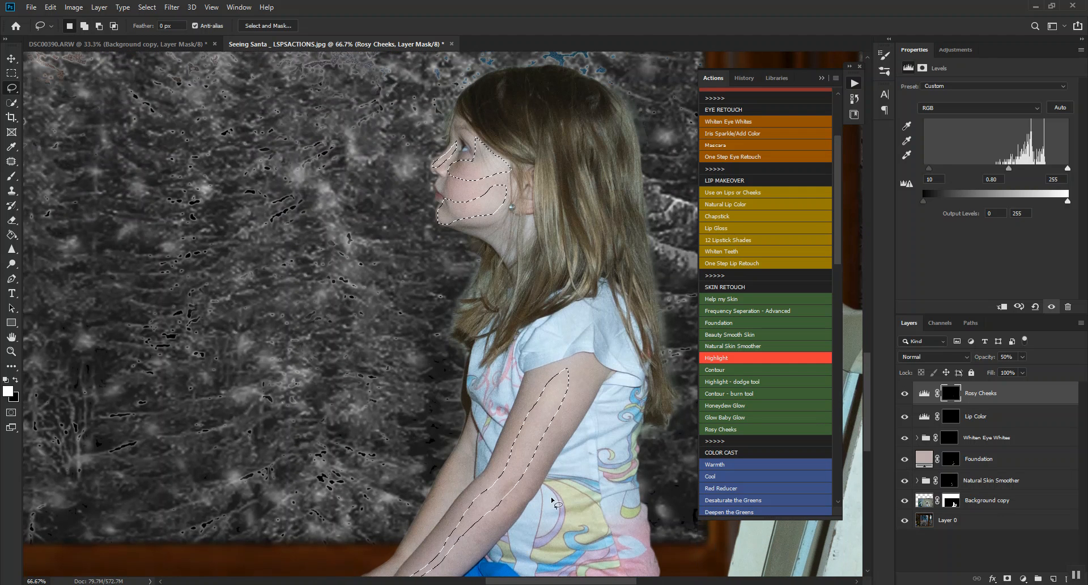
Run the Highlight action on the selection and feather it 22.4 px, outputting to a new layer with layer mask.
click(746, 357)
click(481, 222)
click(515, 224)
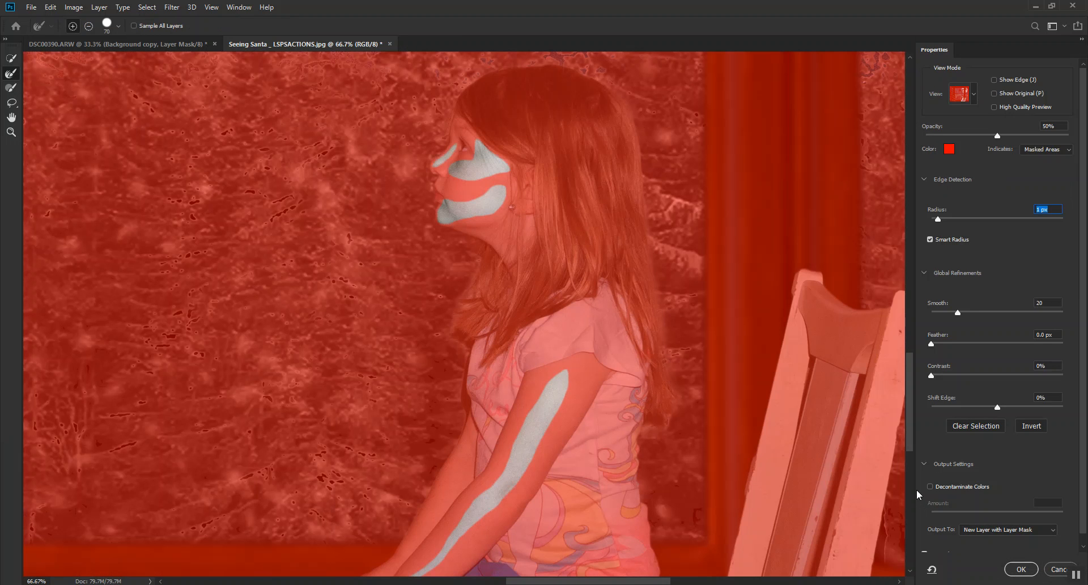
drag(936, 345, 947, 344)
click(974, 343)
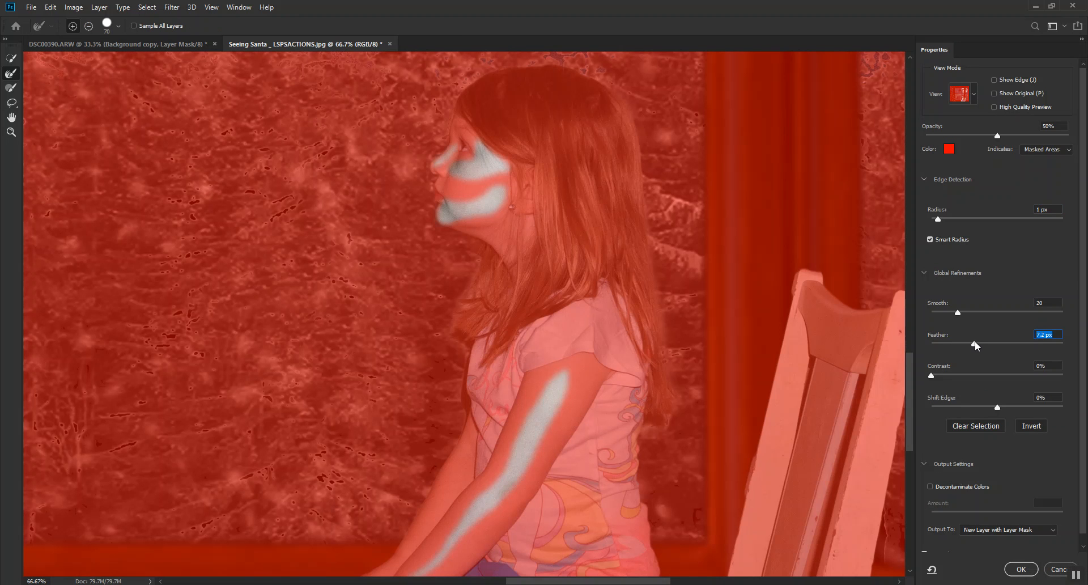
click(991, 344)
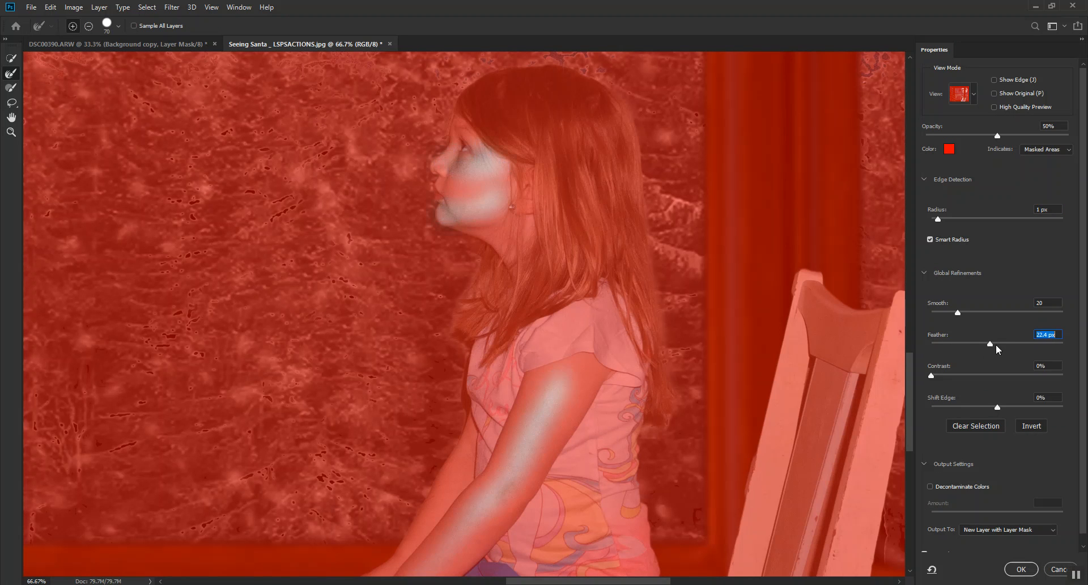
click(1023, 570)
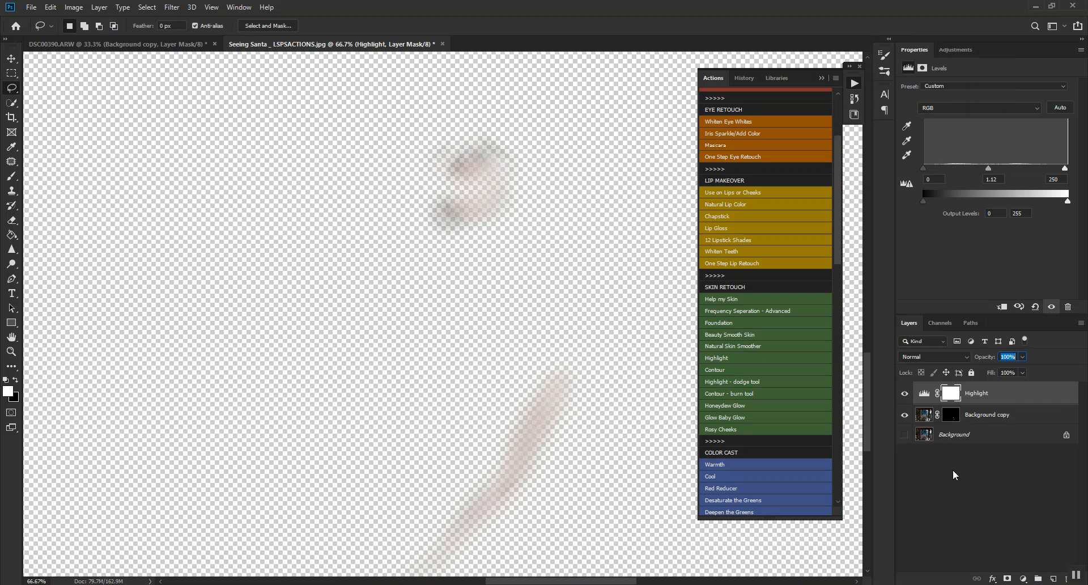
Show the Background layer and toggle the Highlight layer's visibility to compare its effect.
click(904, 434)
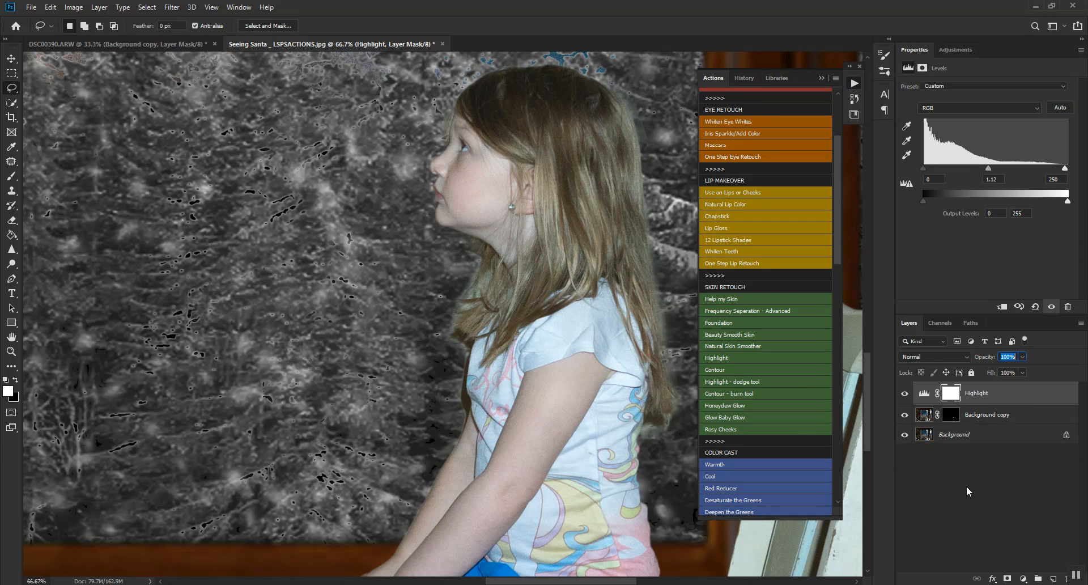
click(905, 392)
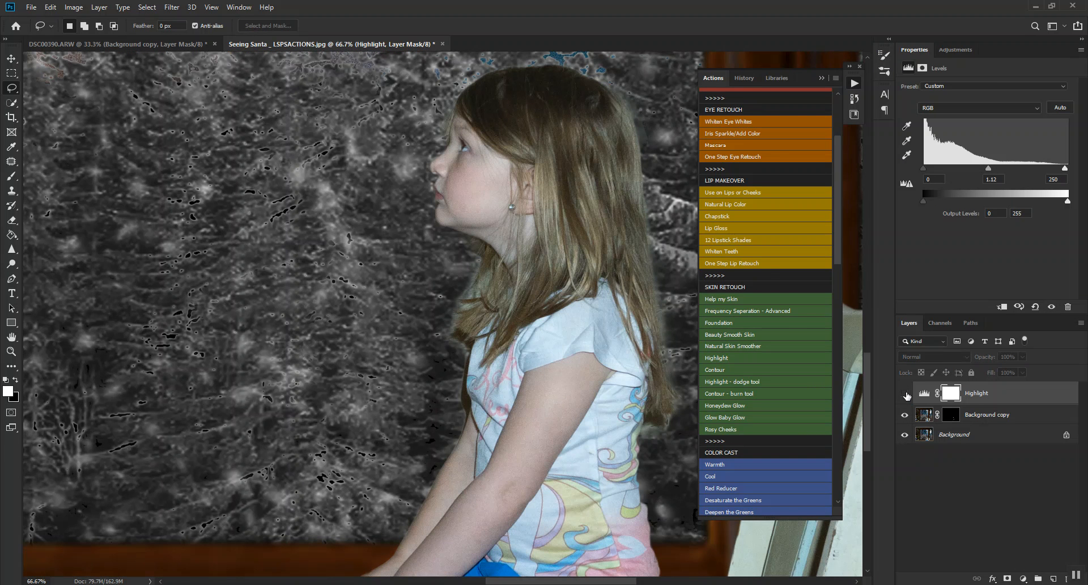
click(905, 394)
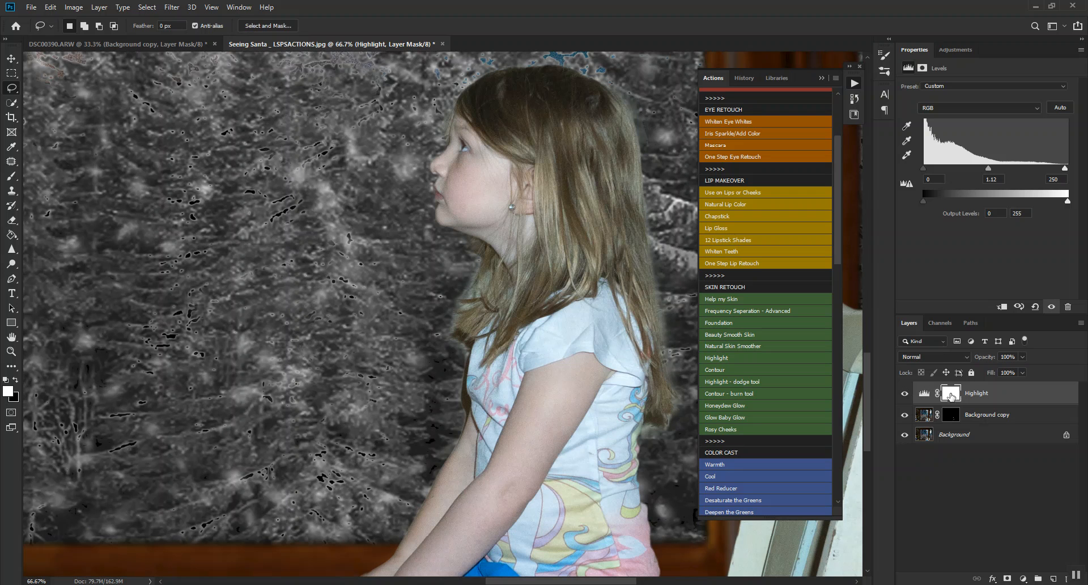
Replace the Highlight layer's mask with the mask from the Background copy layer and view more of the image.
drag(954, 418, 951, 394)
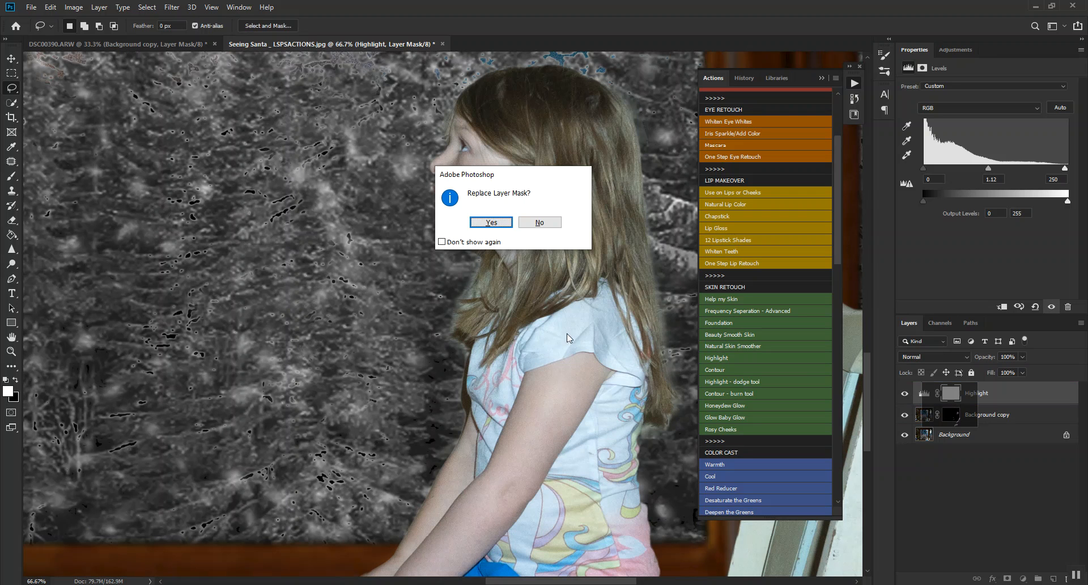
click(491, 222)
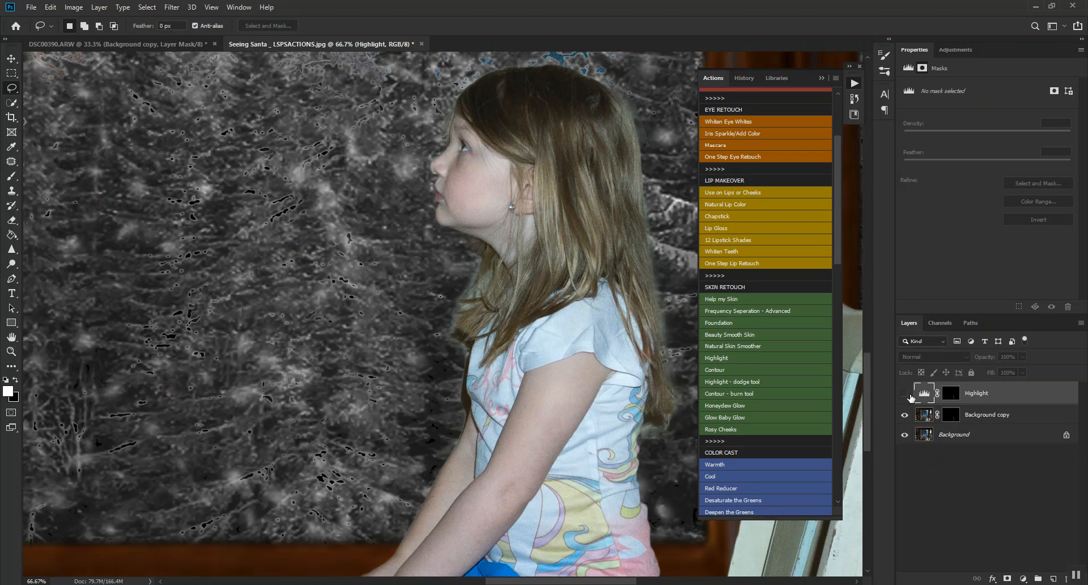
key(ctrl+minus)
key(ctrl+minus)
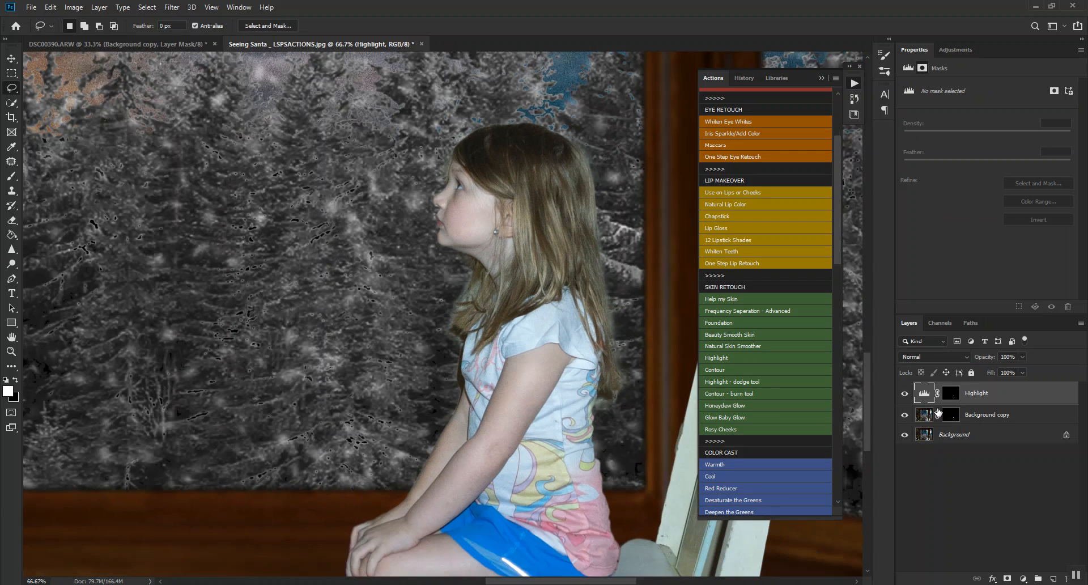
Clear the selection and add a Curves adjustment layer directly above the Background copy layer.
key(ctrl+minus)
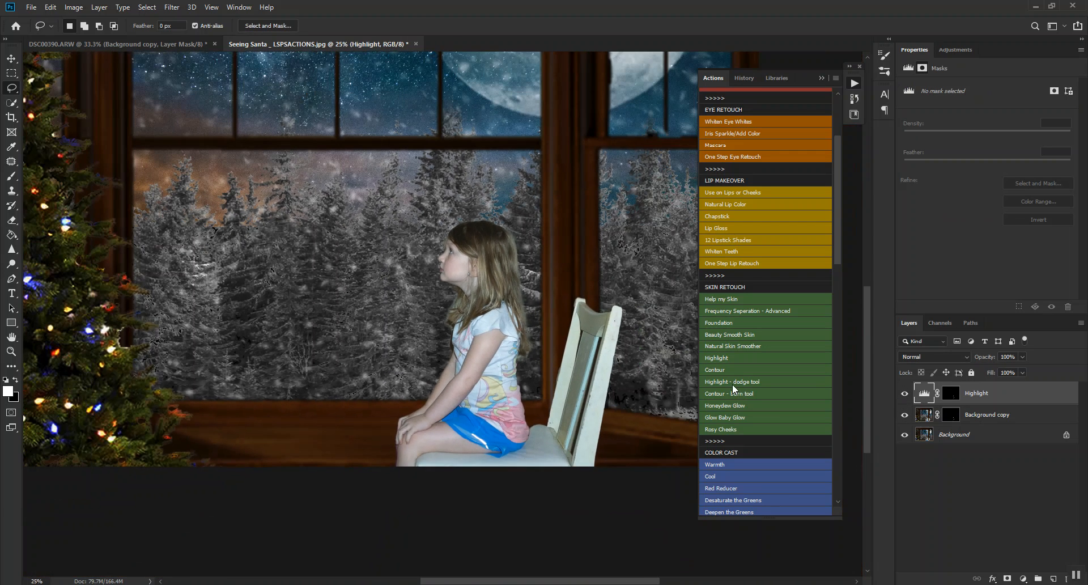
key(ctrl+minus)
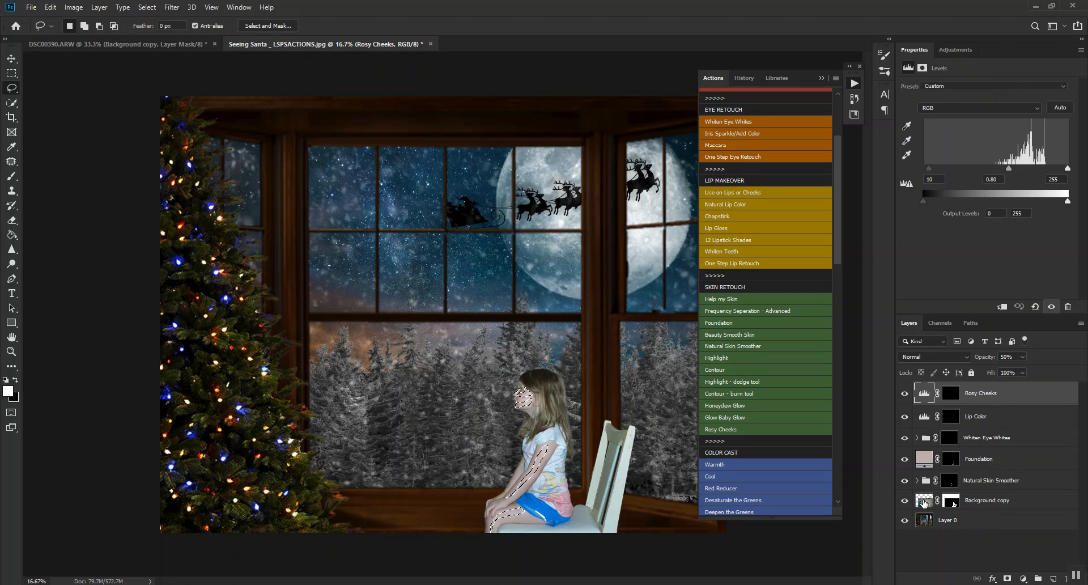
key(ctrl+d)
click(919, 503)
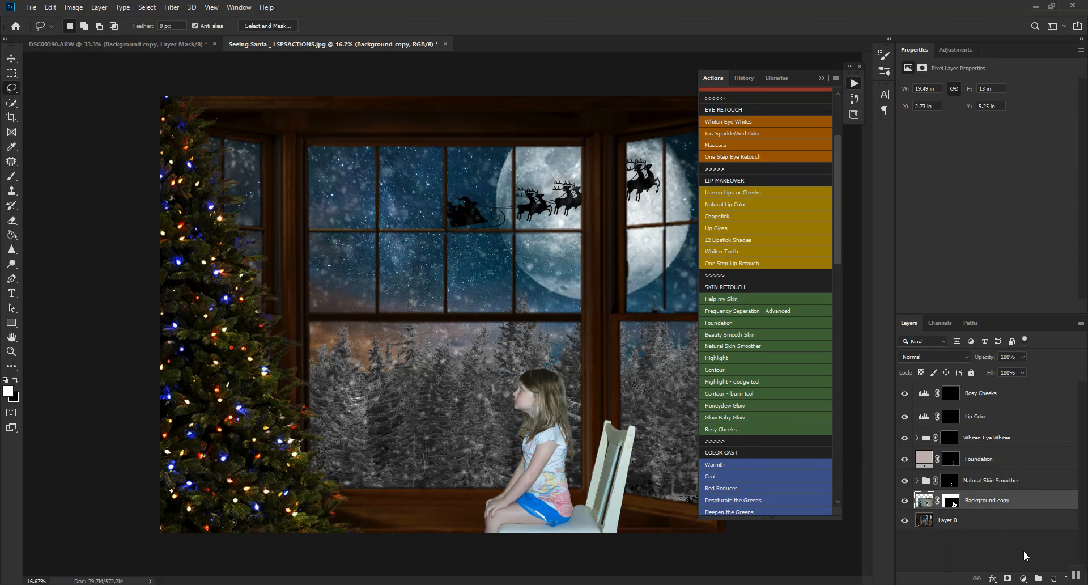
click(1022, 579)
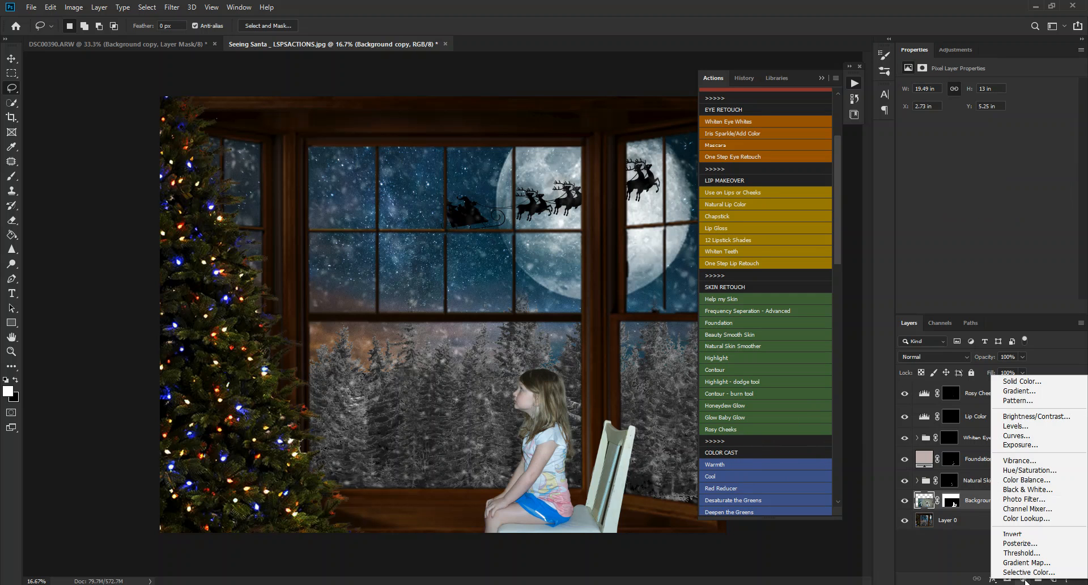
click(1020, 436)
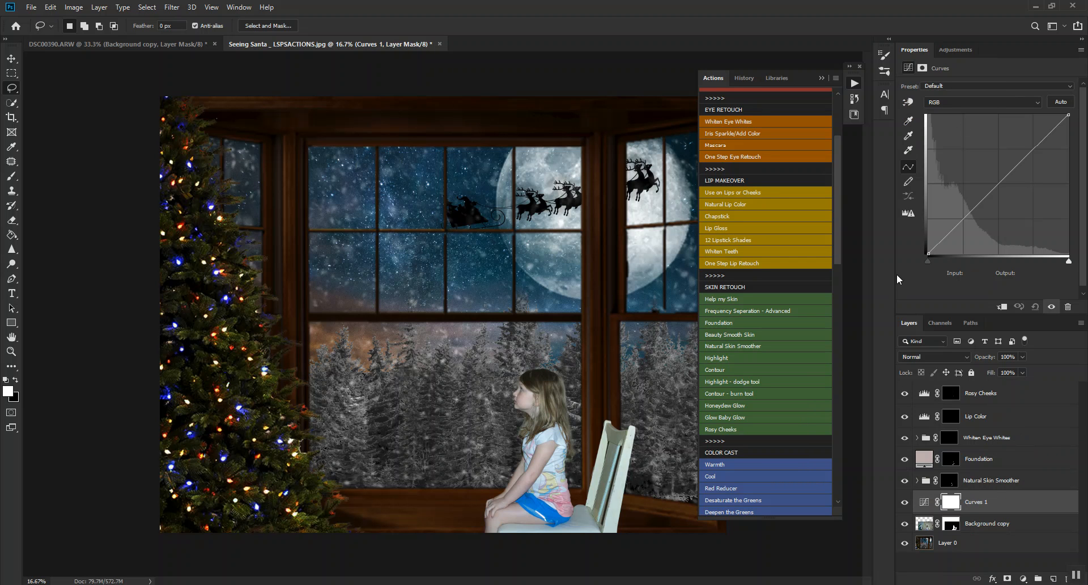
Darken the girl's face with the on-image curve adjustment to input 179, output 157, and clip Curves 1 to Background copy.
click(912, 102)
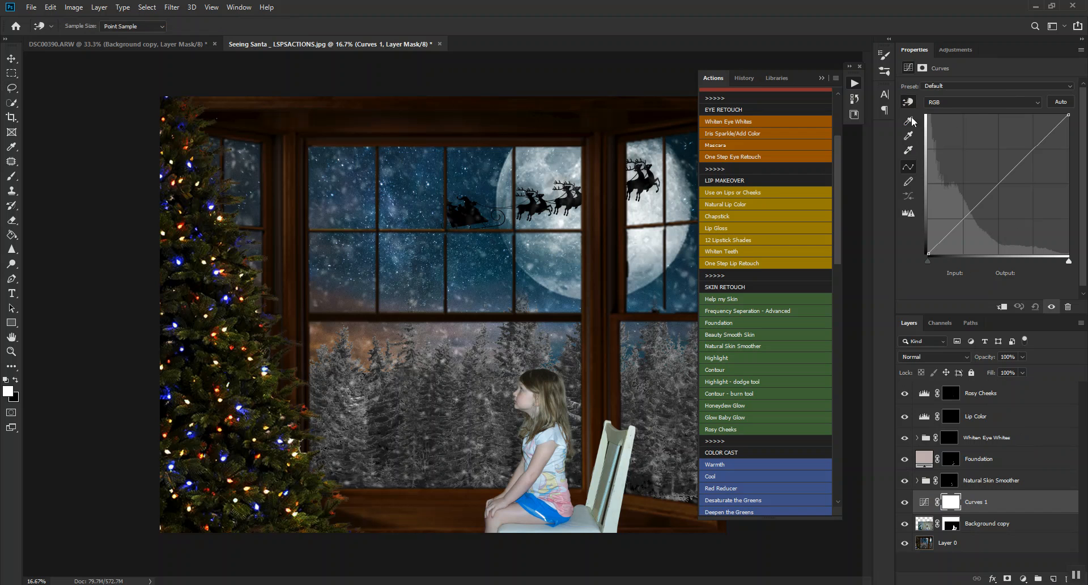
click(526, 397)
drag(527, 397, 527, 407)
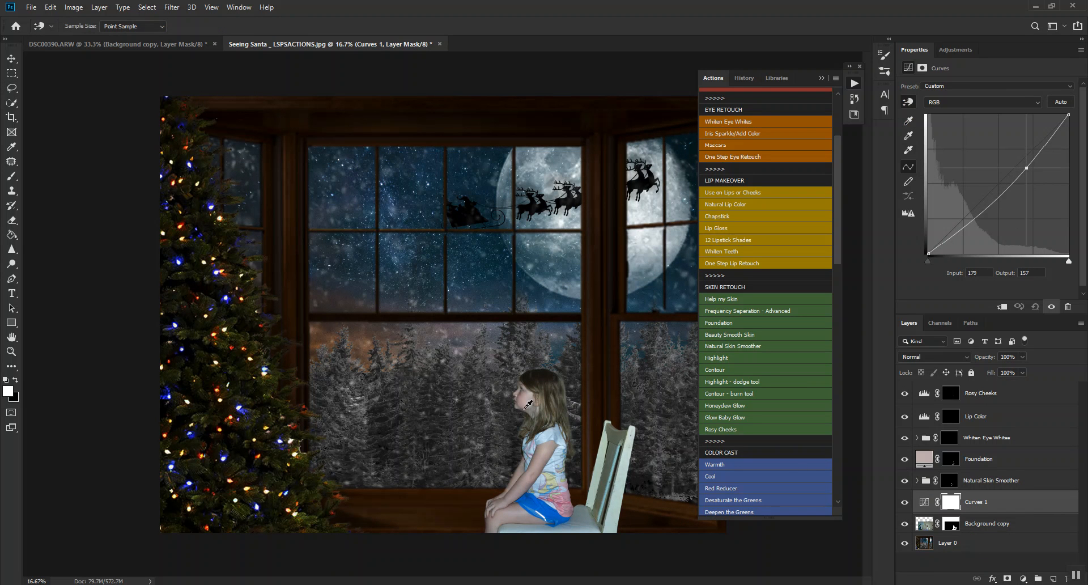
right_click(982, 507)
click(995, 244)
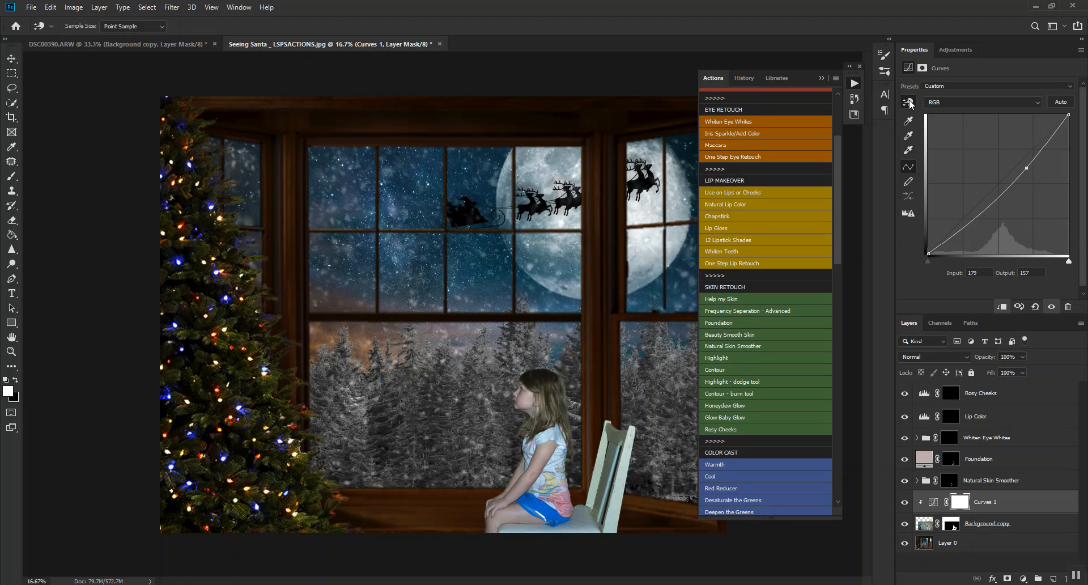
Refine the RGB curve with on-image points including 145 to 133 and 114 to 105, and toggle Curves 1 to compare.
drag(531, 392, 530, 396)
drag(1008, 187, 1008, 181)
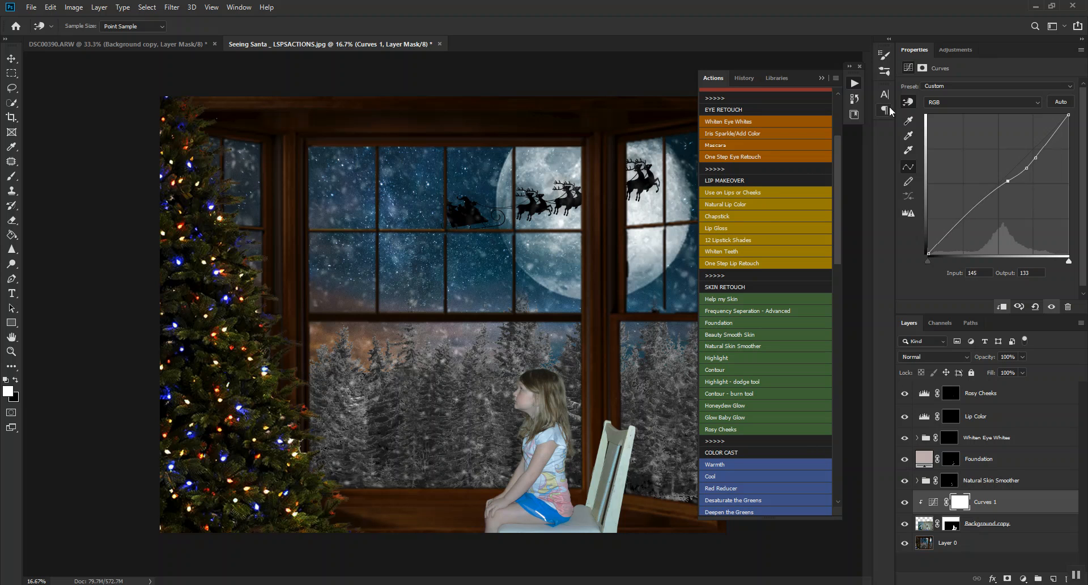
drag(532, 425, 532, 430)
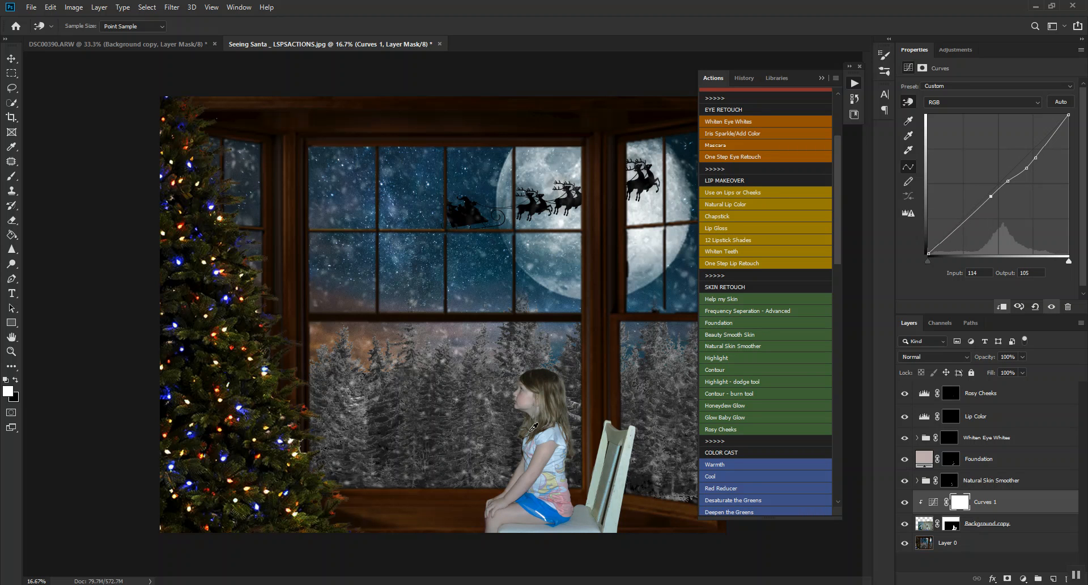
drag(522, 394, 522, 393)
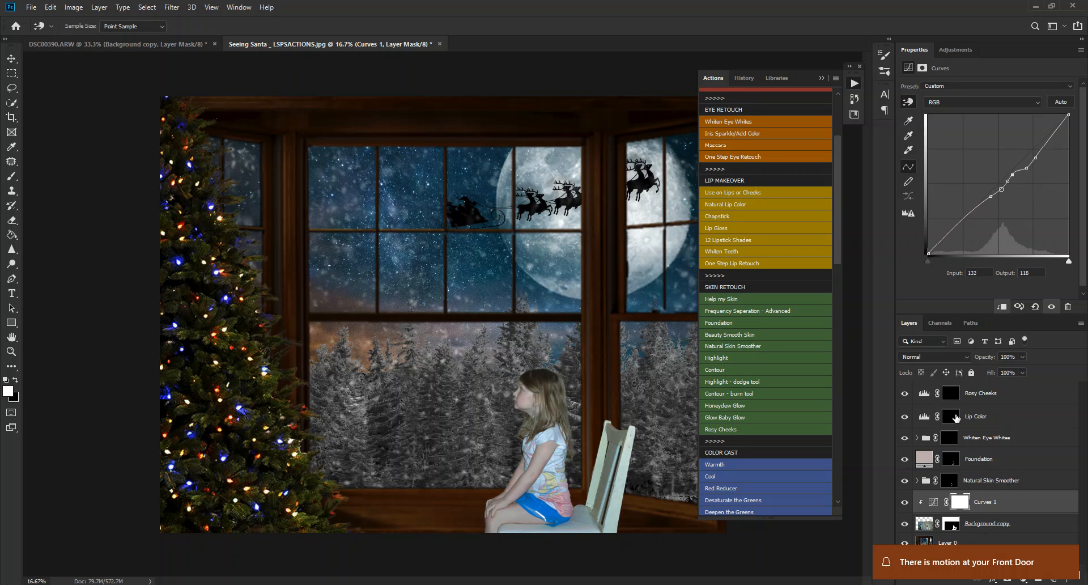
click(904, 503)
click(905, 503)
click(904, 503)
click(905, 503)
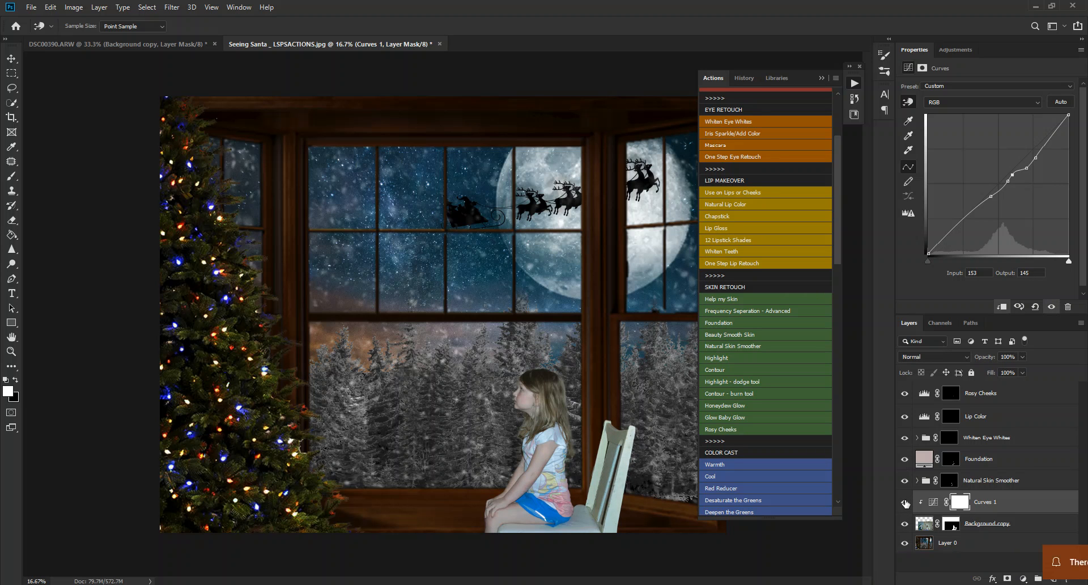
Balance Curves 1 by channel: Red input 200 to output 206, a Green point at 181, and Blue input 178 to output 170.
click(1000, 102)
click(983, 114)
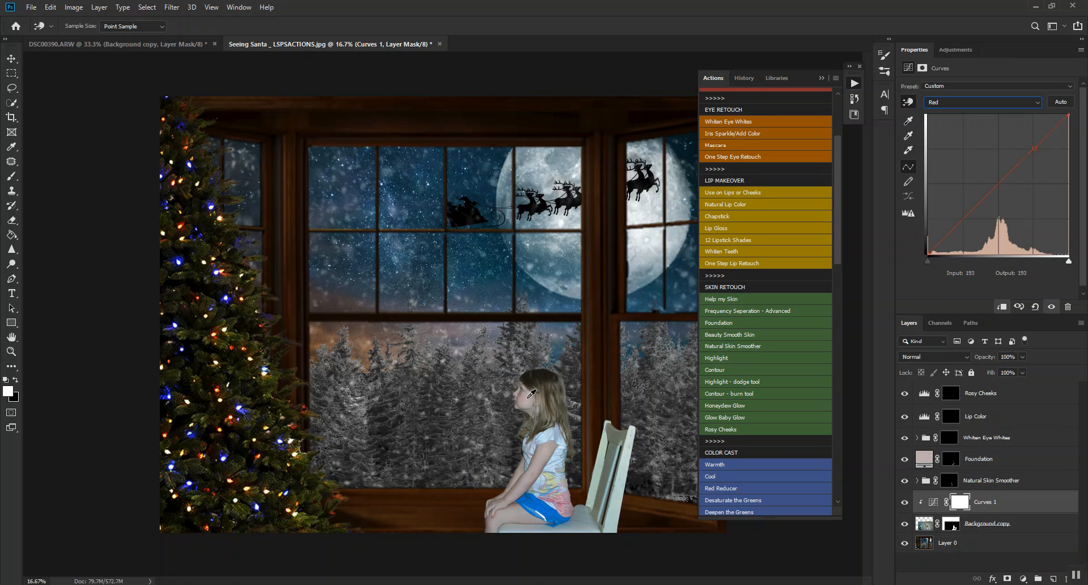
drag(530, 391, 528, 391)
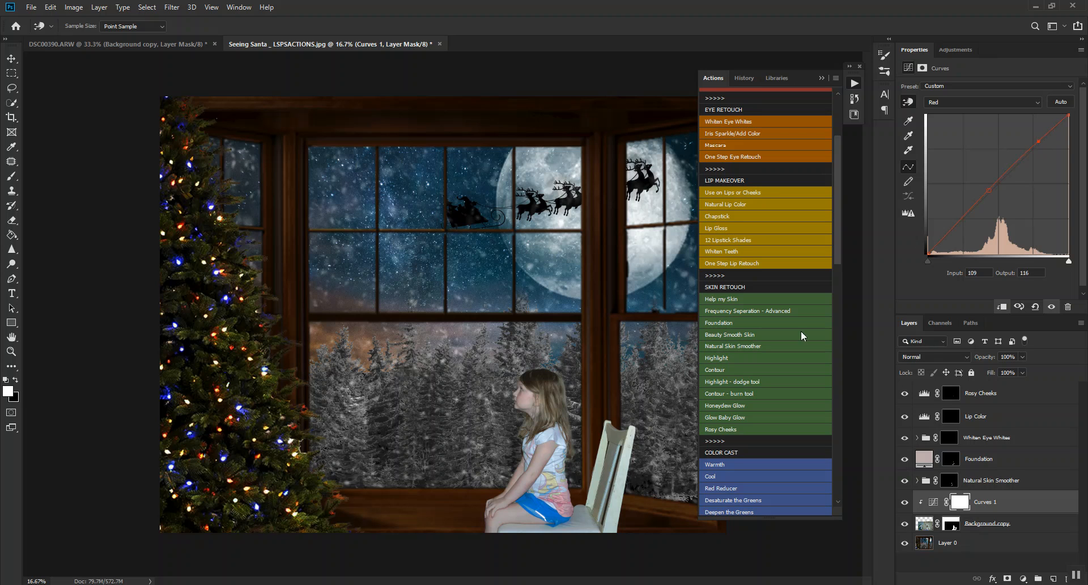
click(997, 102)
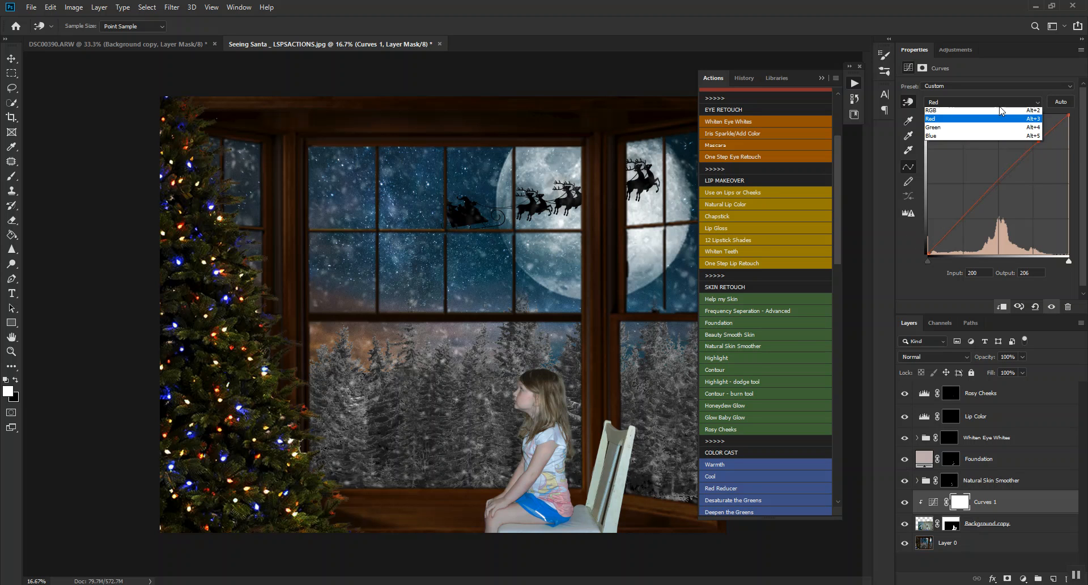
click(971, 129)
drag(528, 392, 527, 396)
click(965, 99)
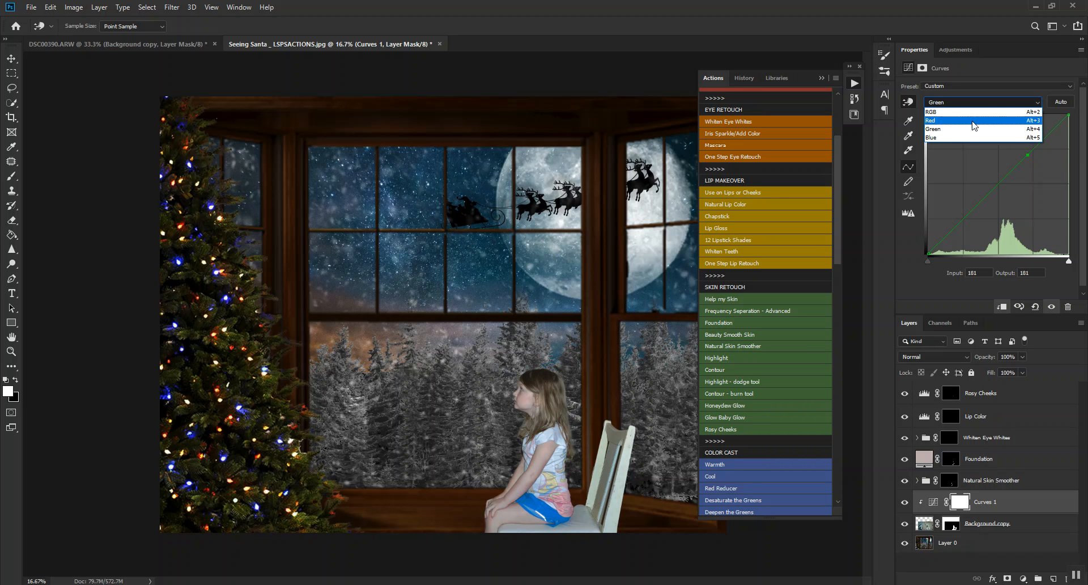
click(957, 136)
drag(528, 404, 528, 408)
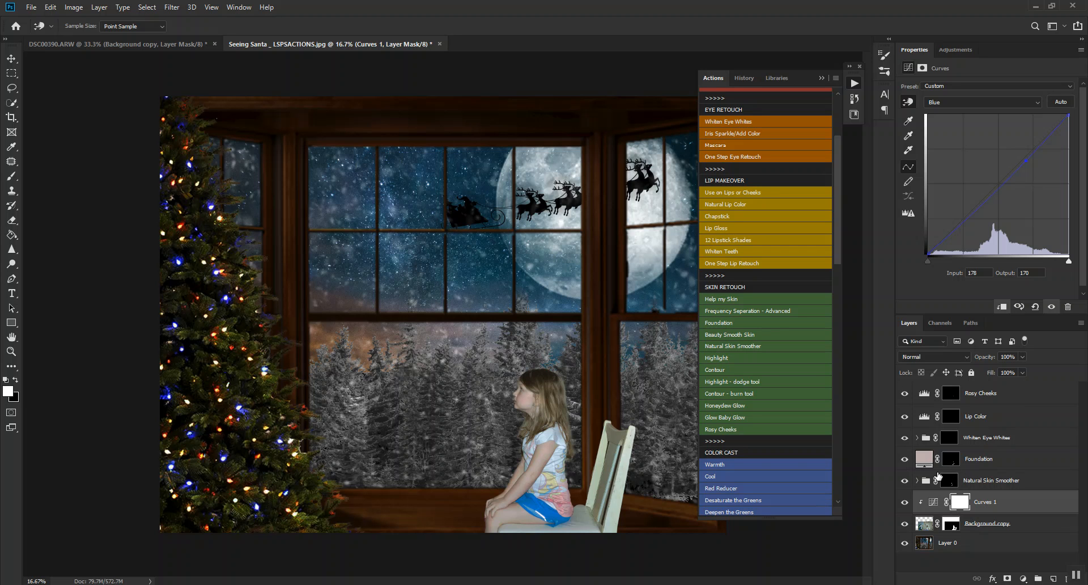
click(983, 102)
click(963, 102)
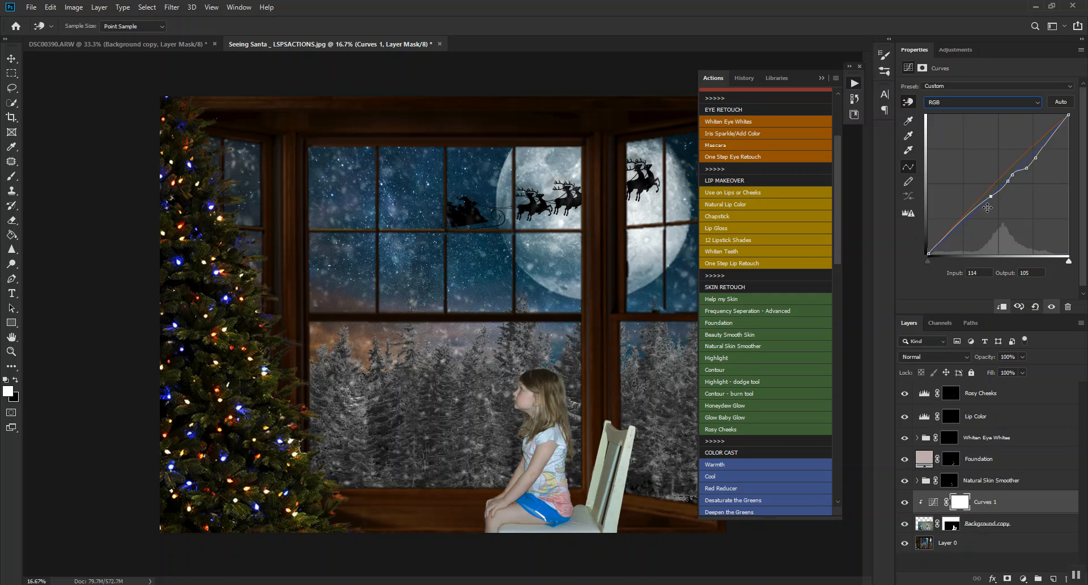
Add a second clipped Curves layer for the girl and darken it with points 147 to 115 and 202 to 176.
click(1023, 578)
click(1015, 439)
right_click(986, 501)
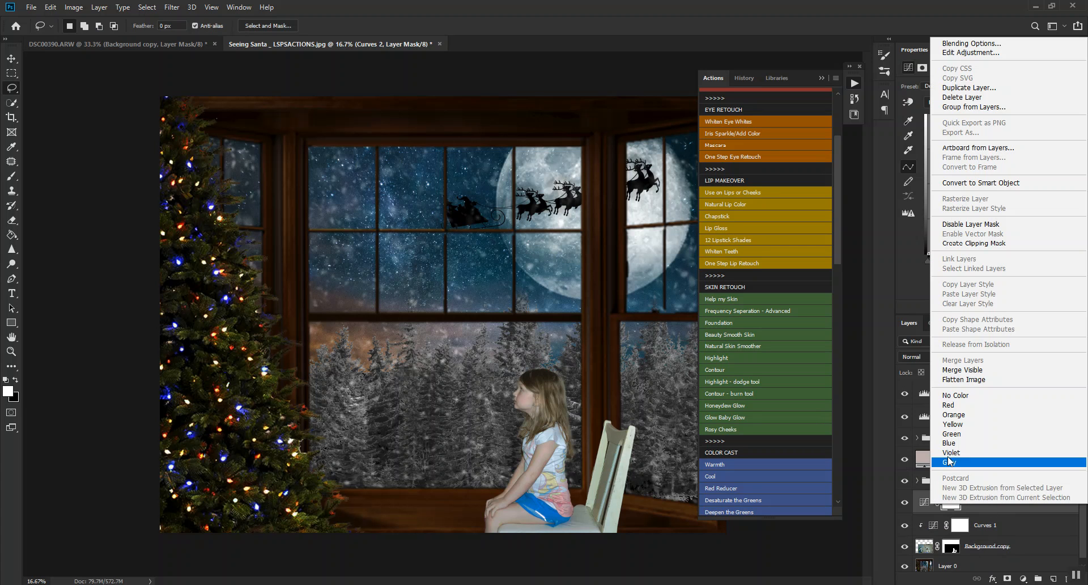
click(982, 243)
click(1001, 184)
drag(1002, 184, 1009, 191)
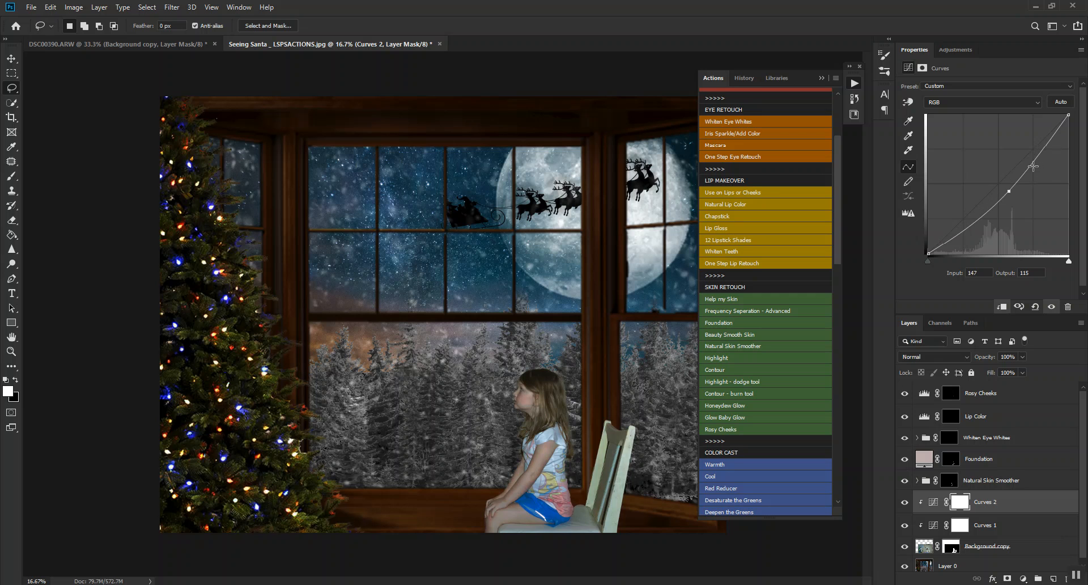
drag(1031, 164, 1039, 158)
Examine the darkened girl's face and hair up close against the backdrop, and in the full composite.
click(821, 78)
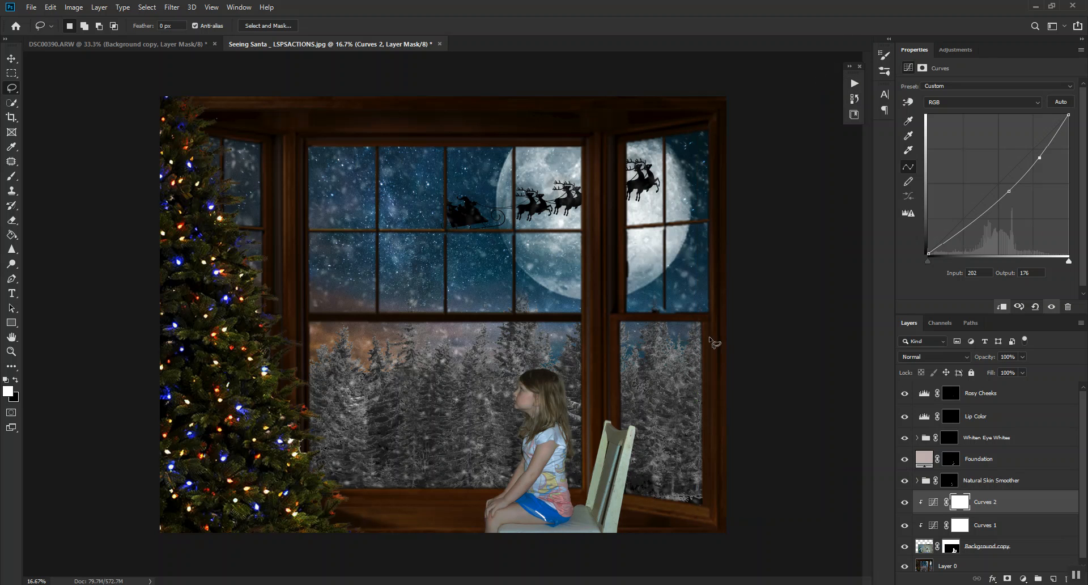
key(ctrl+plus)
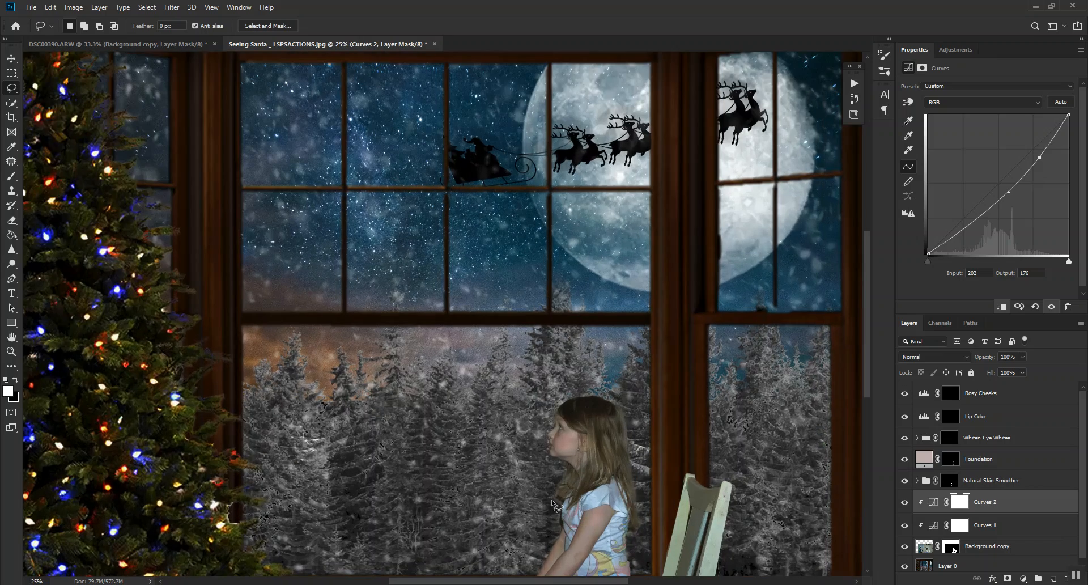
key(ctrl+plus)
key(ctrl+plus)
drag(740, 499, 667, 219)
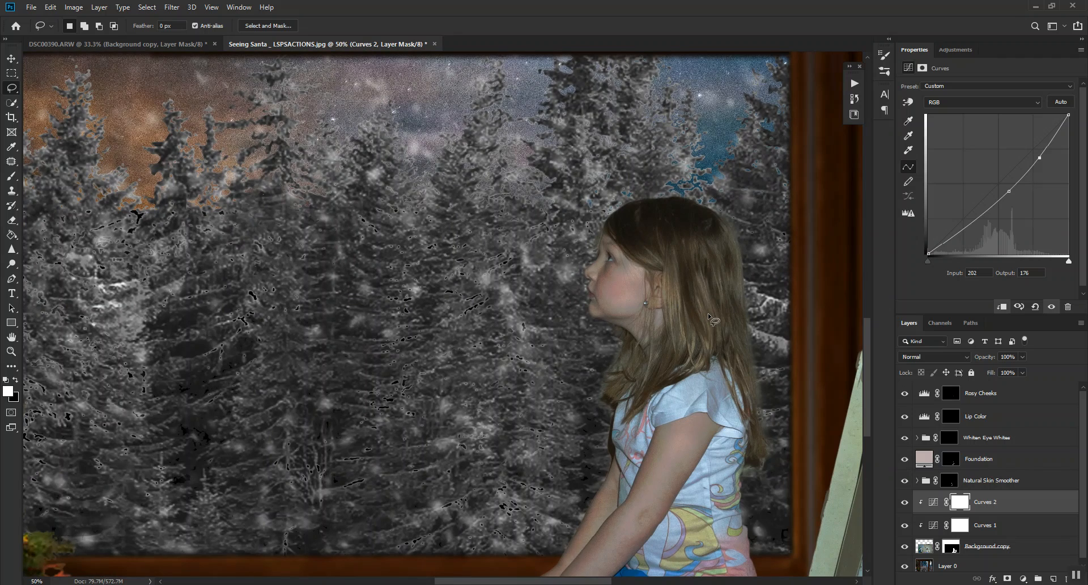
key(ctrl+plus)
key(ctrl+plus)
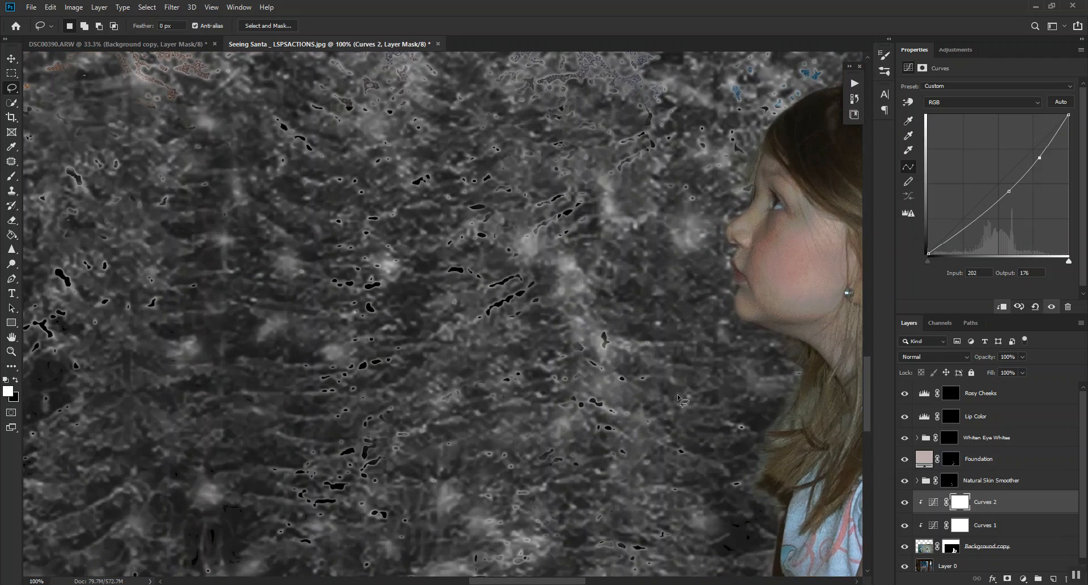
drag(759, 311, 554, 285)
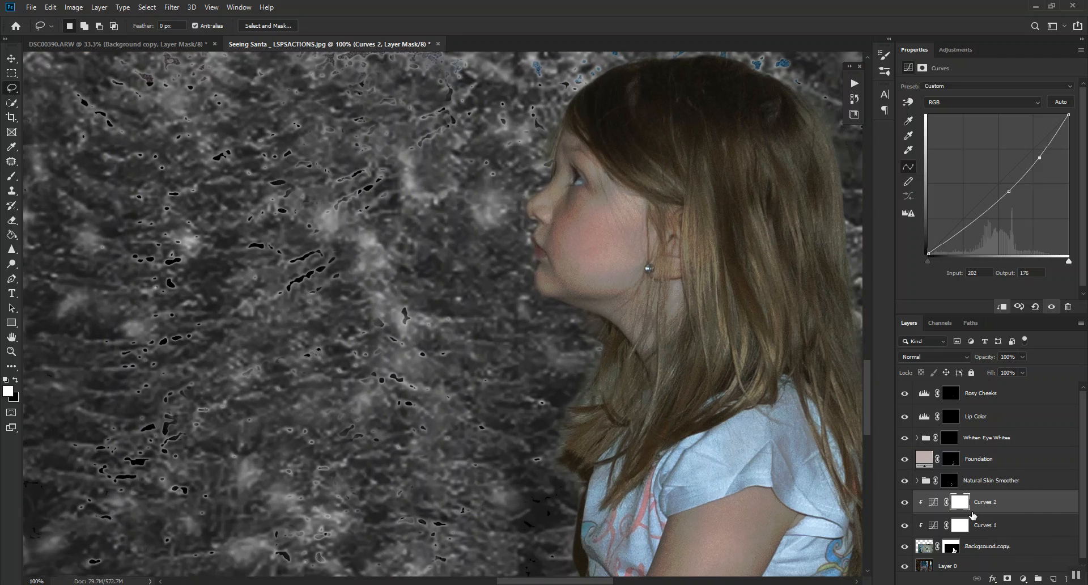
key(ctrl+minus)
key(ctrl+minus)
key(ctrl+minus)
key(ctrl+minus)
key(ctrl+minus)
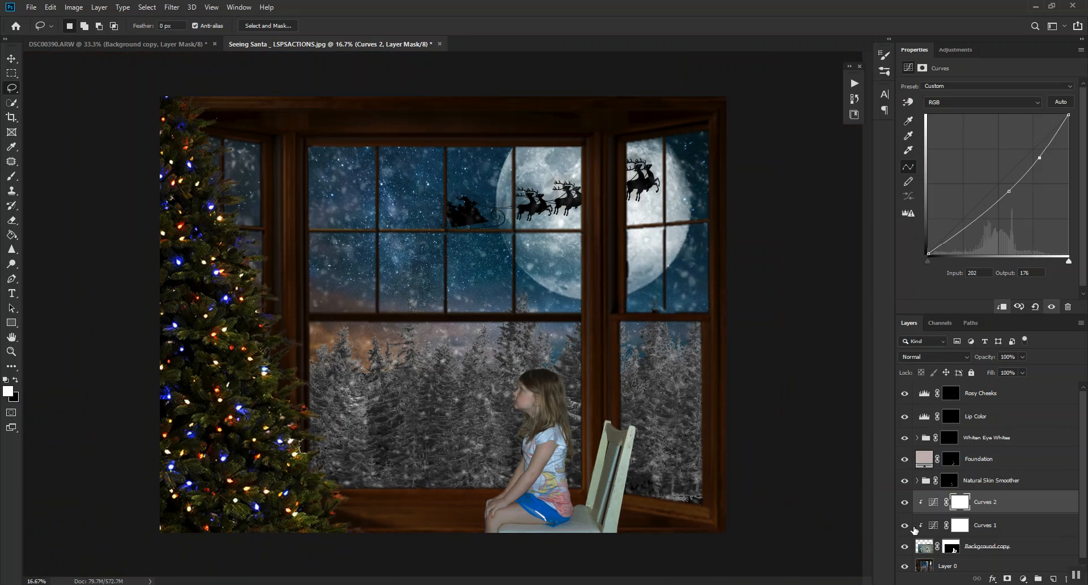
Merge all visible layers into Layer 0.
scroll(974, 514, down, 1)
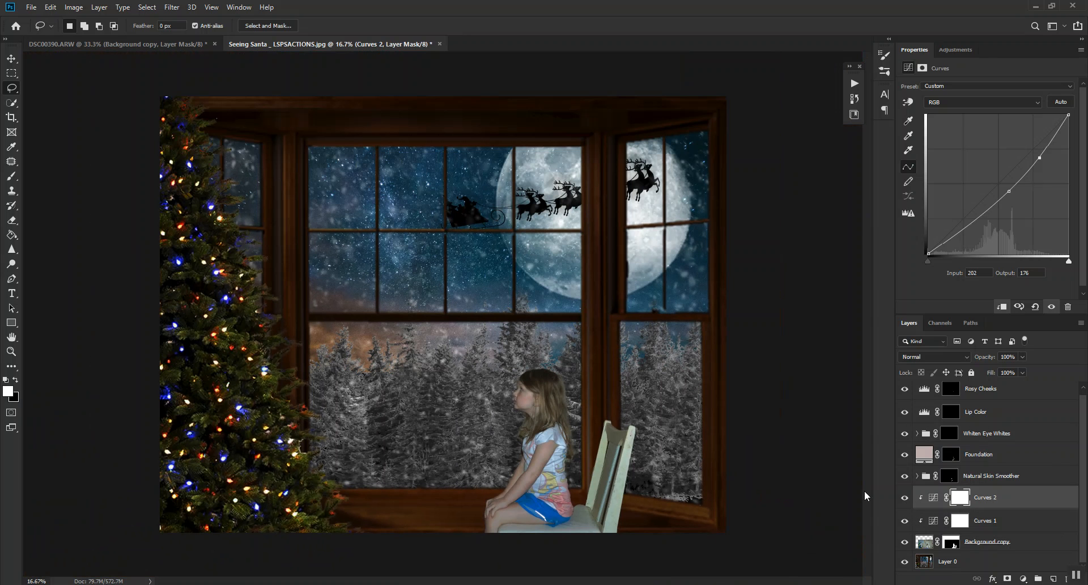
right_click(967, 567)
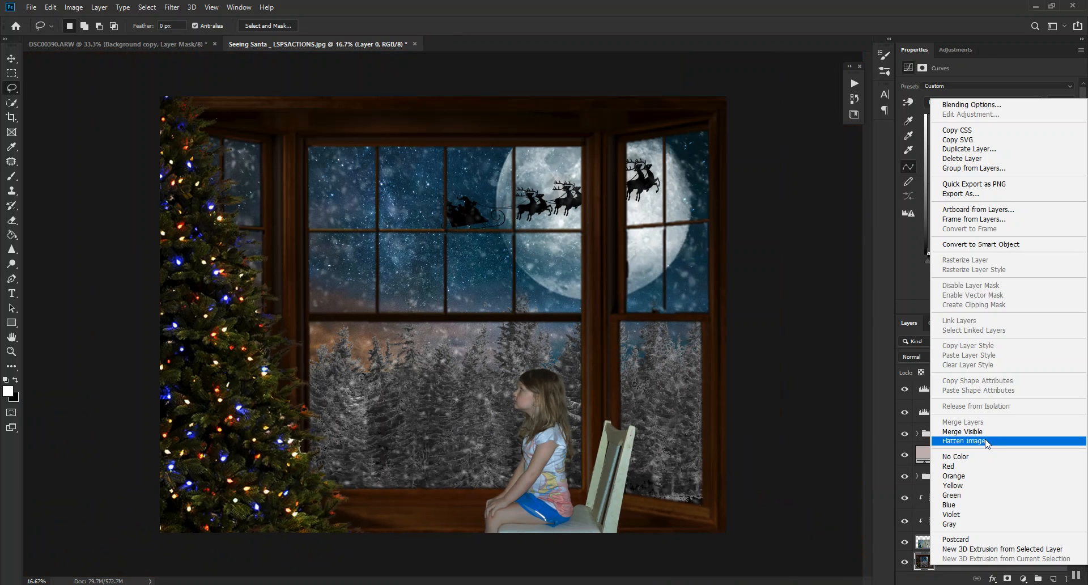
click(972, 434)
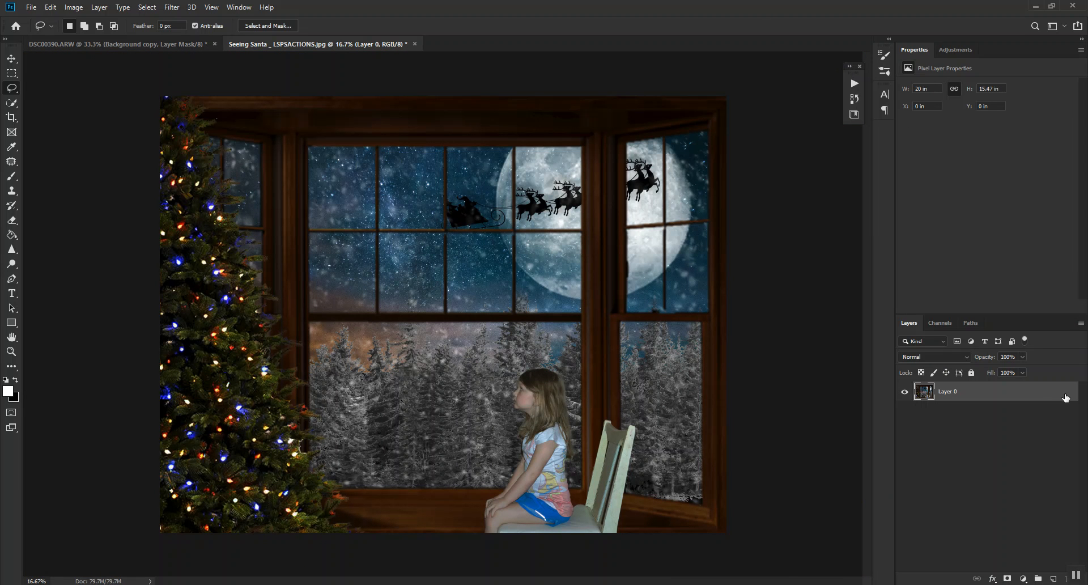
Start the Highlight skin-retouch action on the merged layer.
click(854, 85)
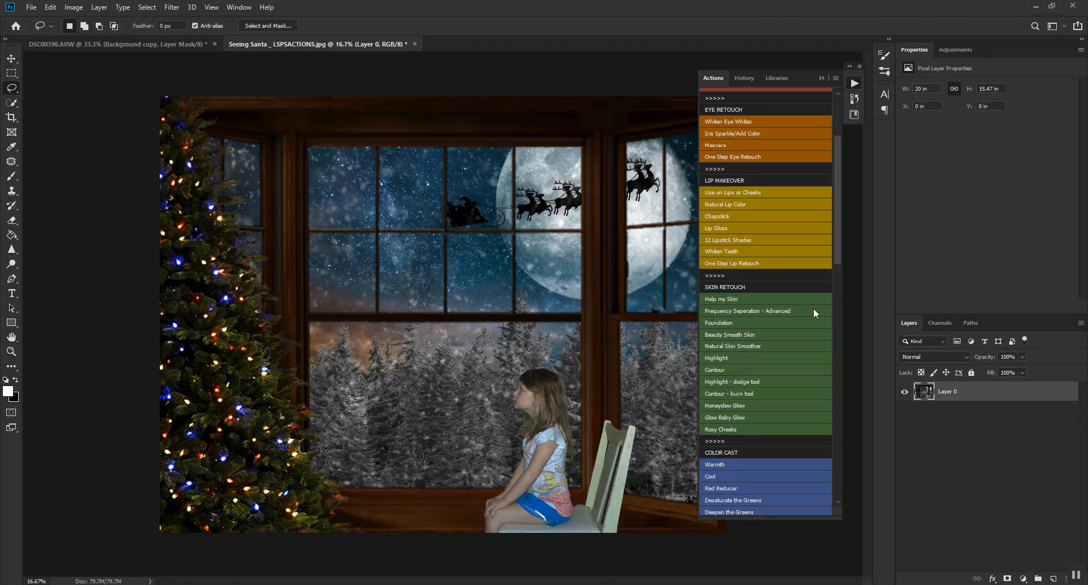
scroll(736, 489, down, 1)
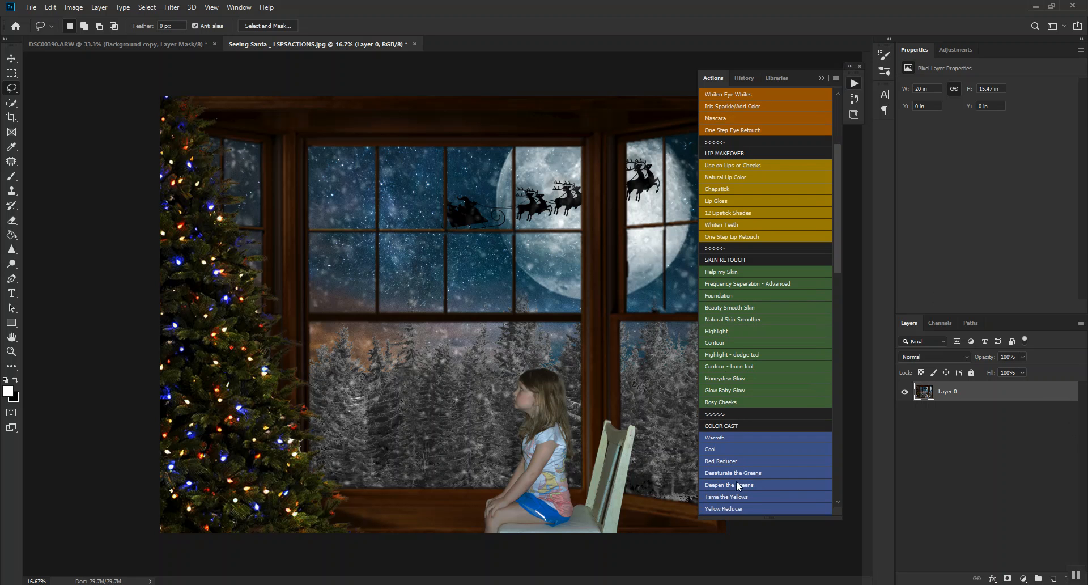
click(728, 332)
click(536, 238)
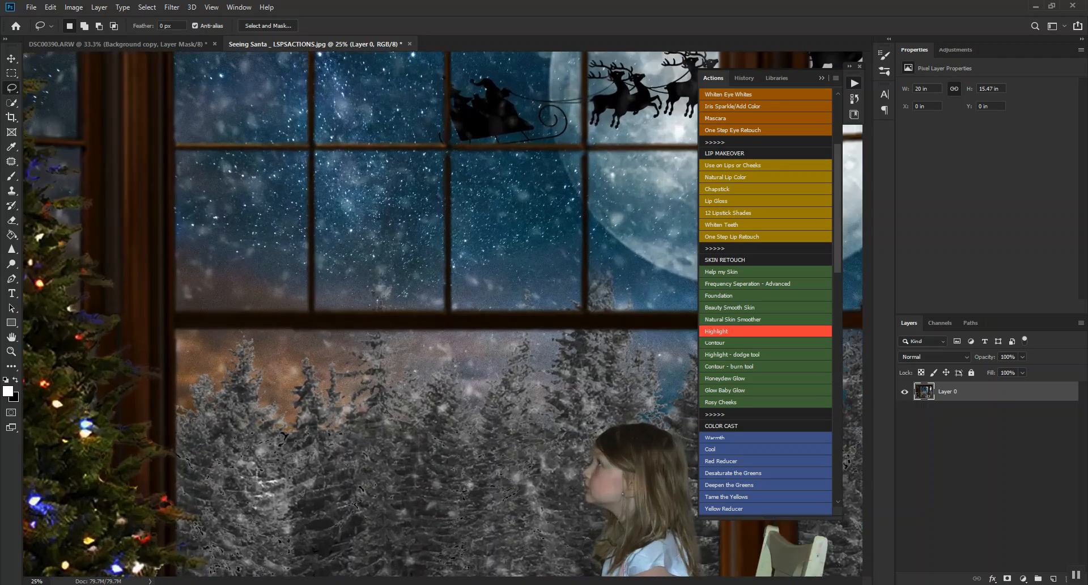
Try lasso selections of highlight areas on the girl's face and forearm, and clear the selection.
key(ctrl+plus)
drag(558, 425, 360, 112)
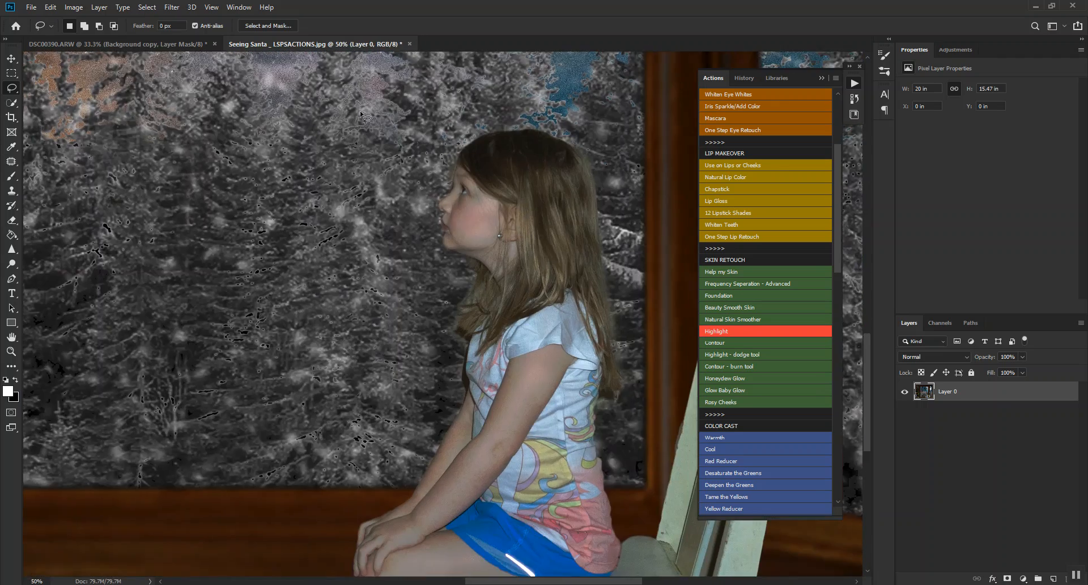
mouse_move(468, 202)
mouse_down()
mouse_move(456, 212)
mouse_move(491, 214)
mouse_move(482, 188)
mouse_move(471, 193)
mouse_move(445, 245)
mouse_up()
key(ctrl+d)
mouse_move(469, 196)
mouse_down()
mouse_move(456, 203)
mouse_move(488, 202)
mouse_move(477, 189)
mouse_move(465, 196)
mouse_move(446, 244)
mouse_move(484, 245)
mouse_move(497, 220)
mouse_move(447, 241)
mouse_up()
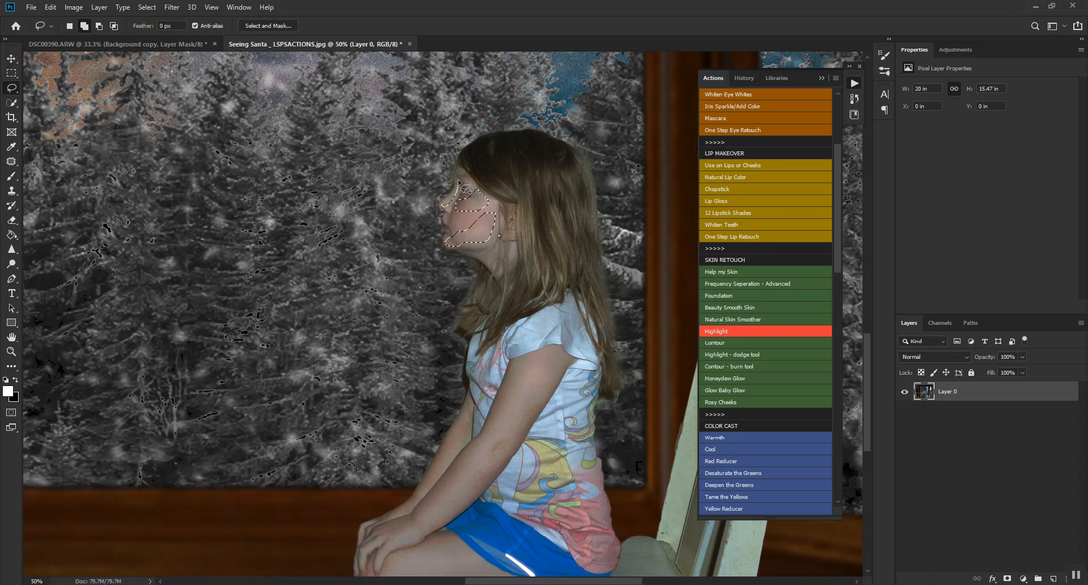
mouse_move(440, 213)
mouse_down()
mouse_move(482, 197)
mouse_move(466, 177)
mouse_up()
drag(388, 526, 391, 521)
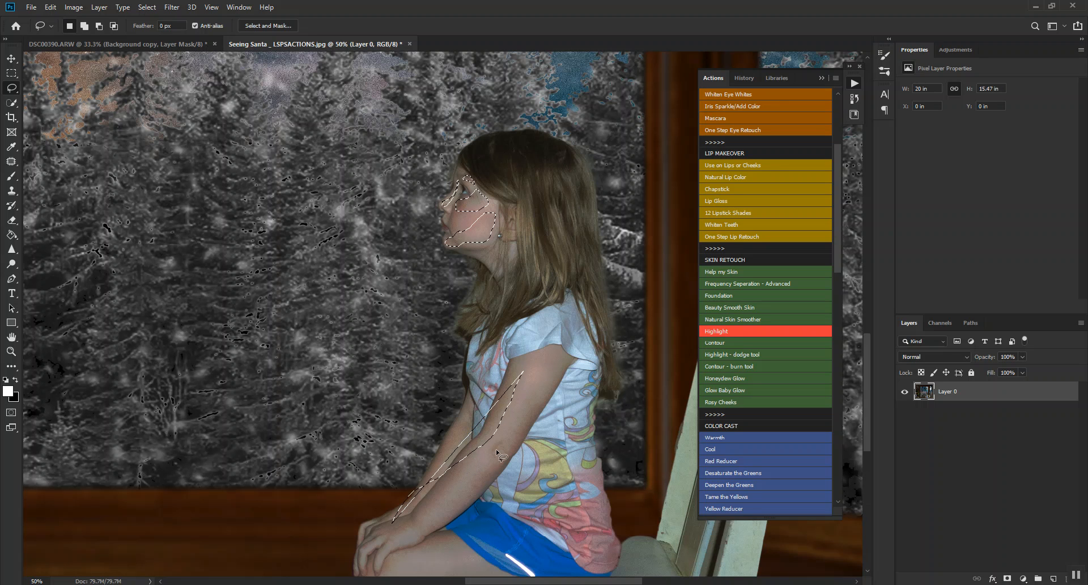
key(ctrl+d)
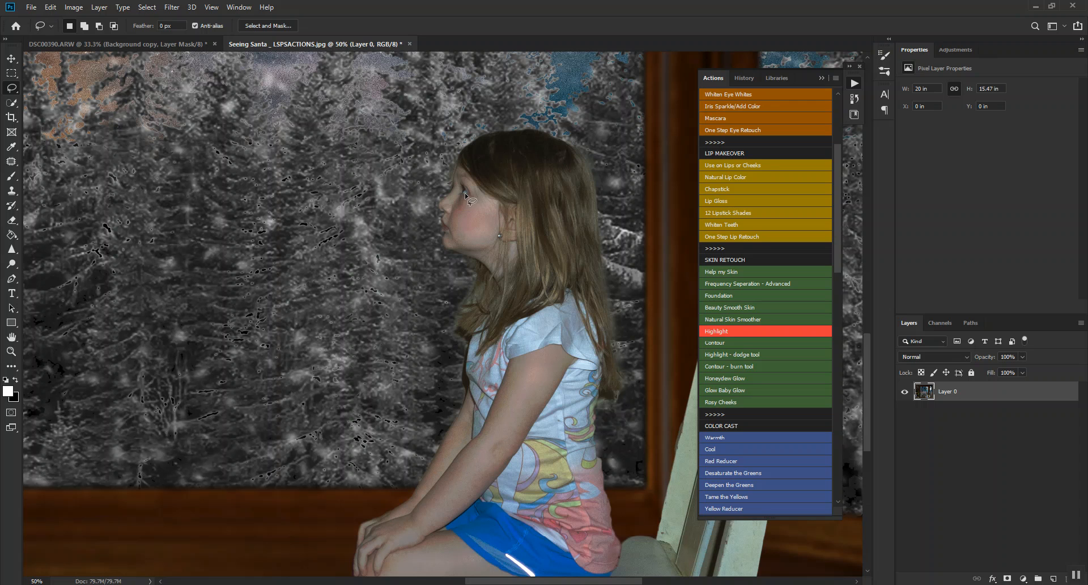
Lasso combined highlight selections on the girl's cheek, under her eye, and along her nose and forehead.
drag(465, 216, 490, 219)
drag(470, 189, 471, 184)
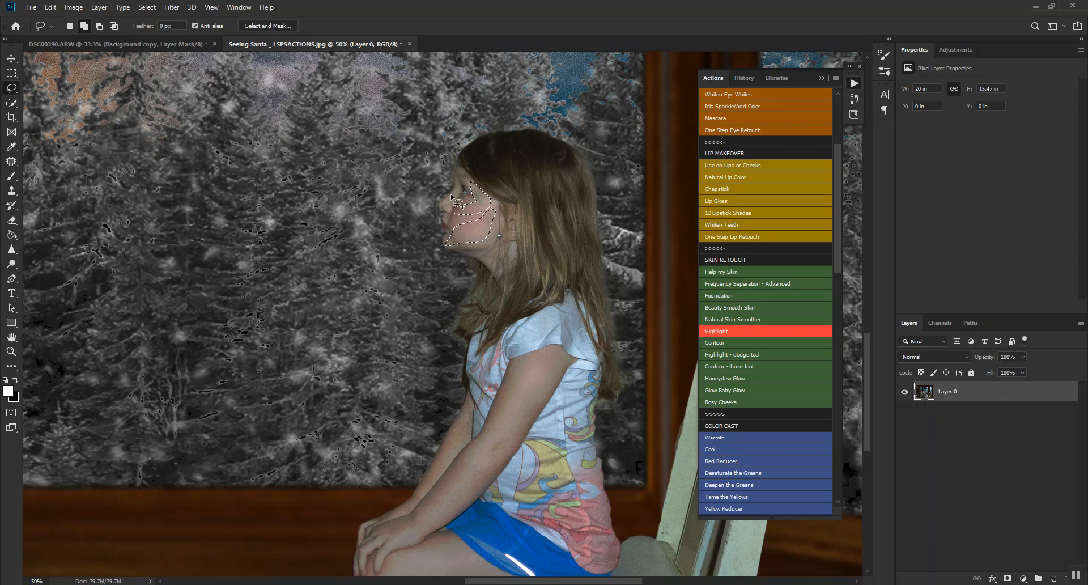
mouse_move(459, 193)
mouse_down()
mouse_move(458, 171)
mouse_move(459, 193)
mouse_up()
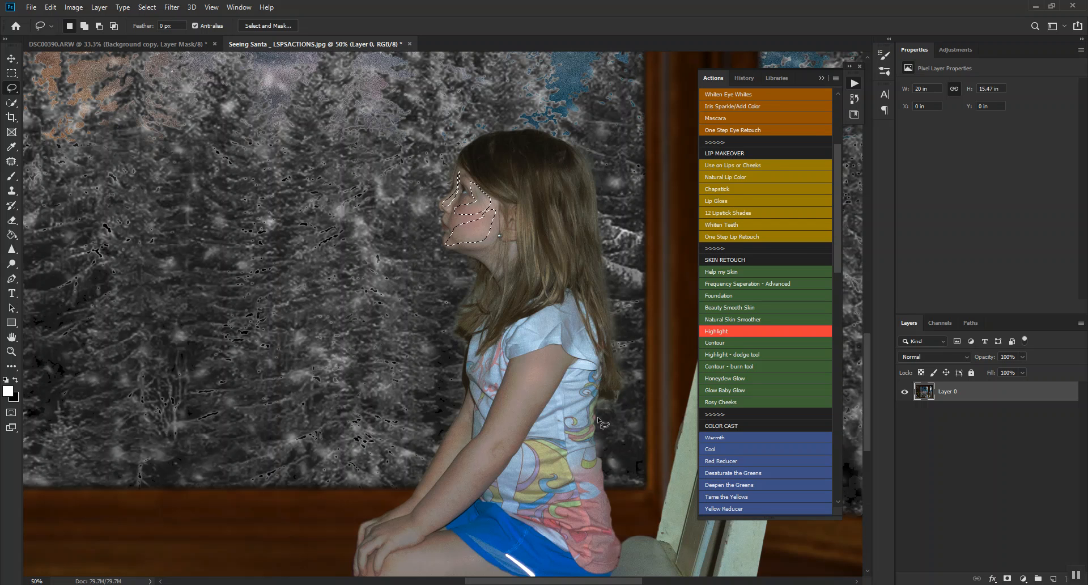
Run the Highlight skin-retouch action on the face selection with a 10.9 px feather, output to a new layer with layer mask.
click(726, 332)
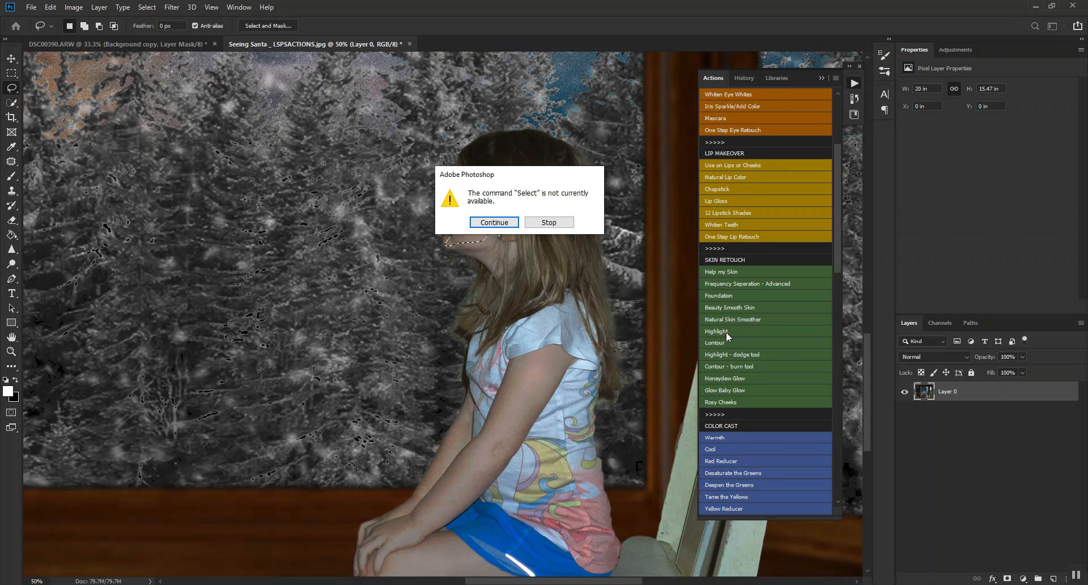
key(Return)
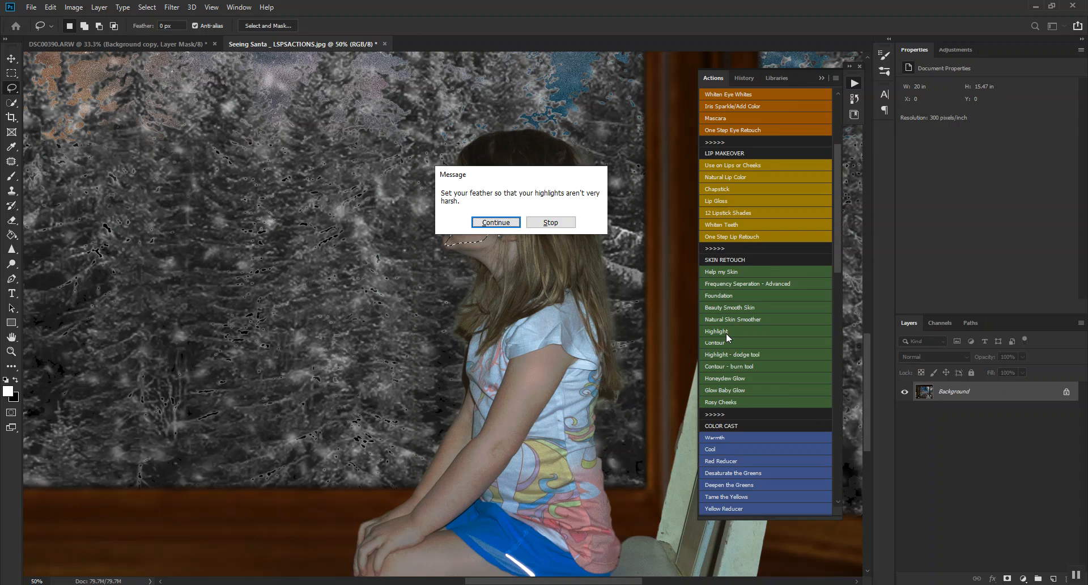
key(Return)
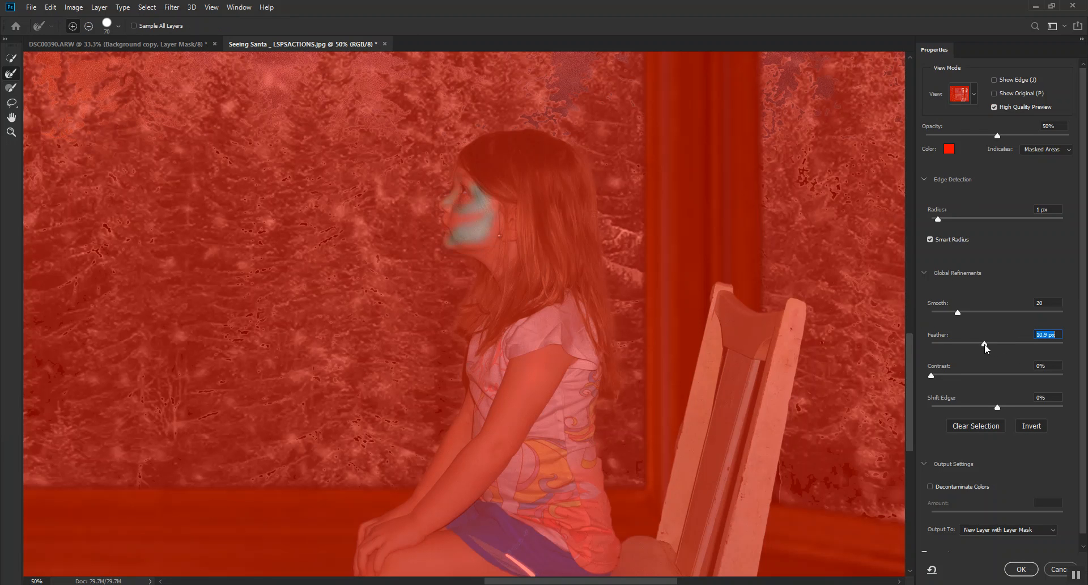
click(1024, 571)
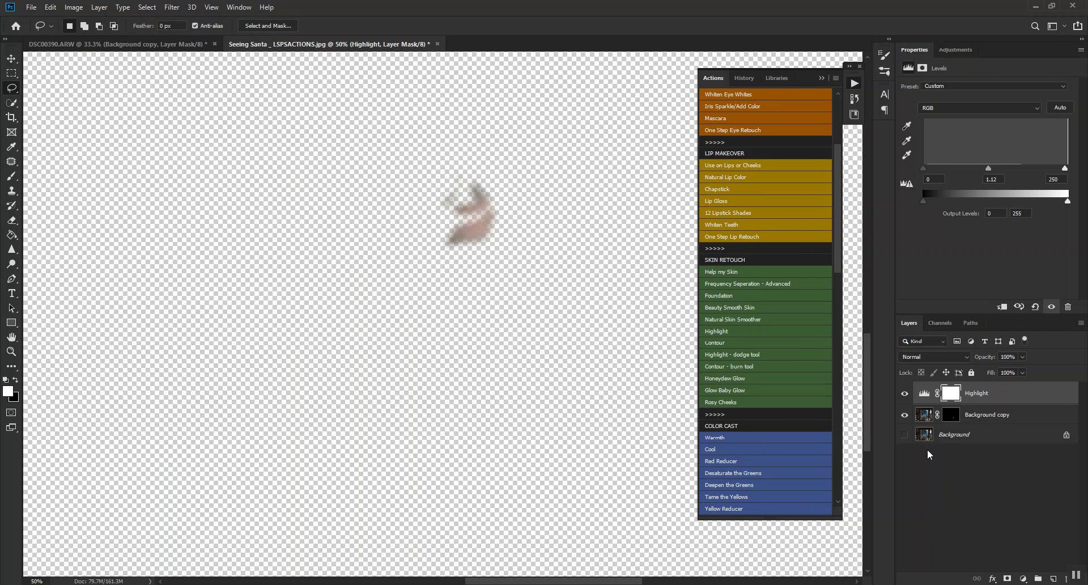
Show the Background layer, replace the Highlight layer's mask with a copy of the Background copy mask, and compare the face highlight on and off.
click(904, 434)
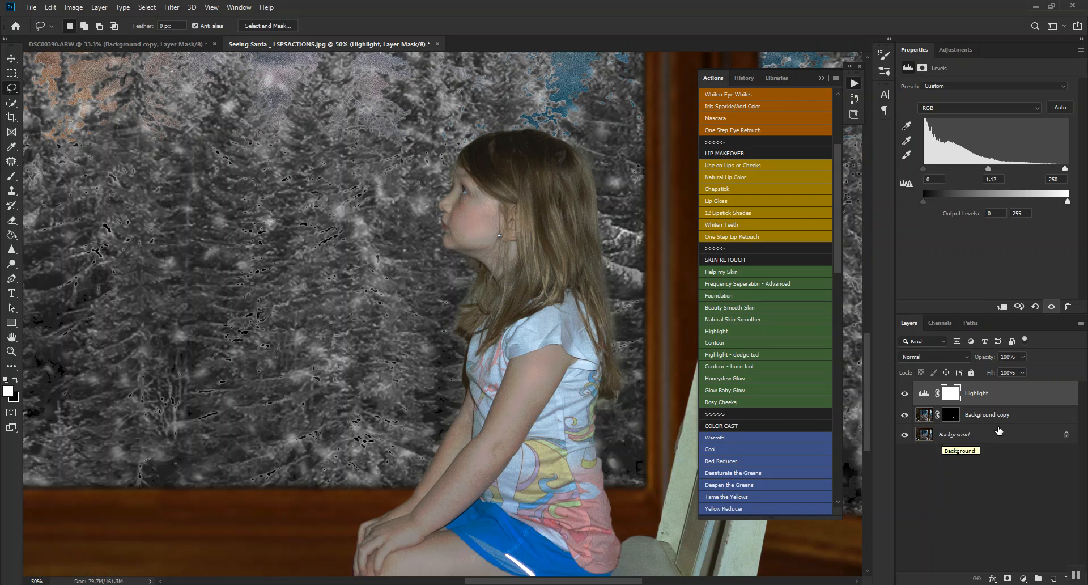
drag(951, 418, 953, 398)
click(491, 222)
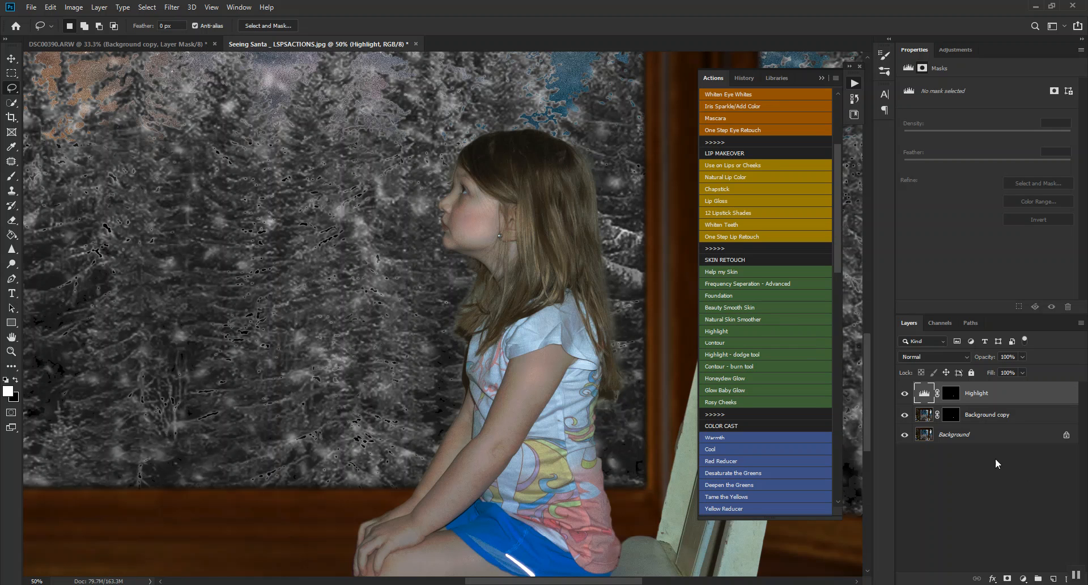
click(904, 395)
click(904, 395)
Lasso long highlight areas along the girl's arm and the top of her leg.
drag(535, 357, 508, 407)
mouse_move(423, 506)
mouse_down()
mouse_move(419, 527)
mouse_move(530, 420)
mouse_move(551, 357)
mouse_move(542, 358)
mouse_up()
scroll(448, 505, down, 2)
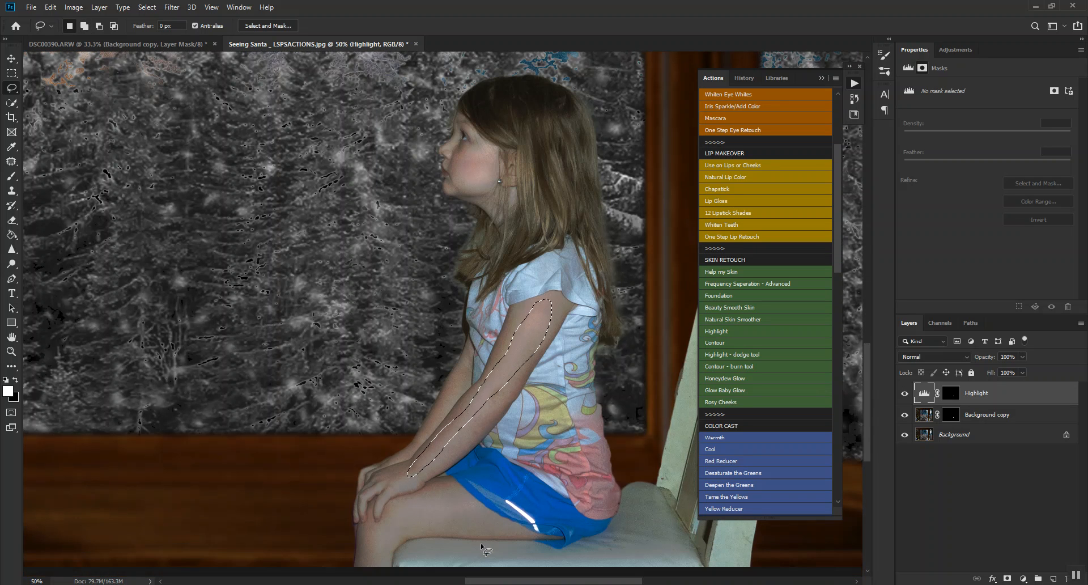
mouse_move(457, 502)
mouse_down()
mouse_move(400, 514)
mouse_move(365, 563)
mouse_move(401, 528)
mouse_move(486, 510)
mouse_up()
Run the Highlight skin-retouch action on the arm and leg selection, keeping the 10.9 px feather.
click(728, 331)
key(Return)
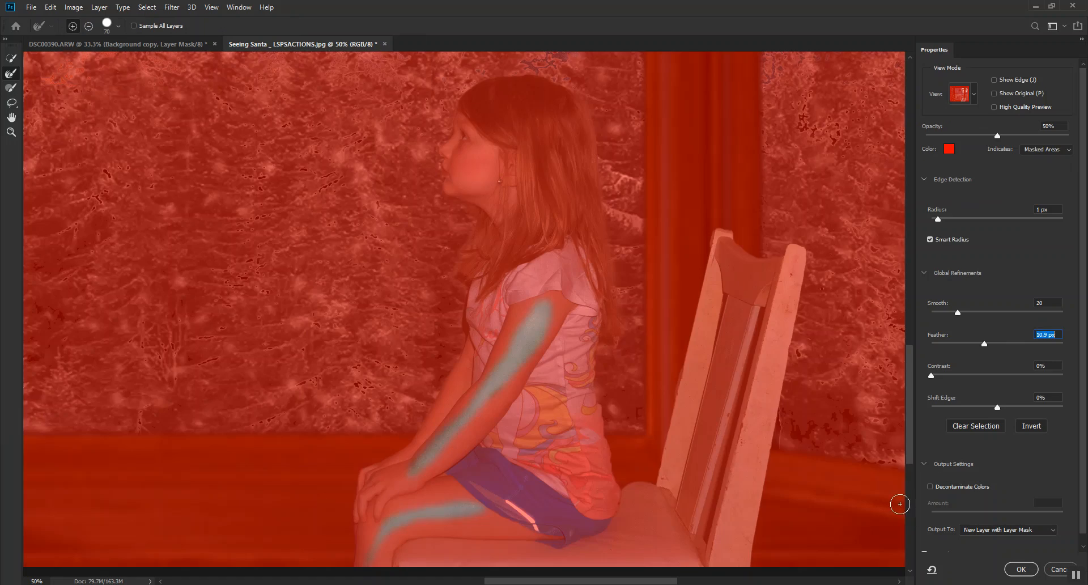
click(1018, 569)
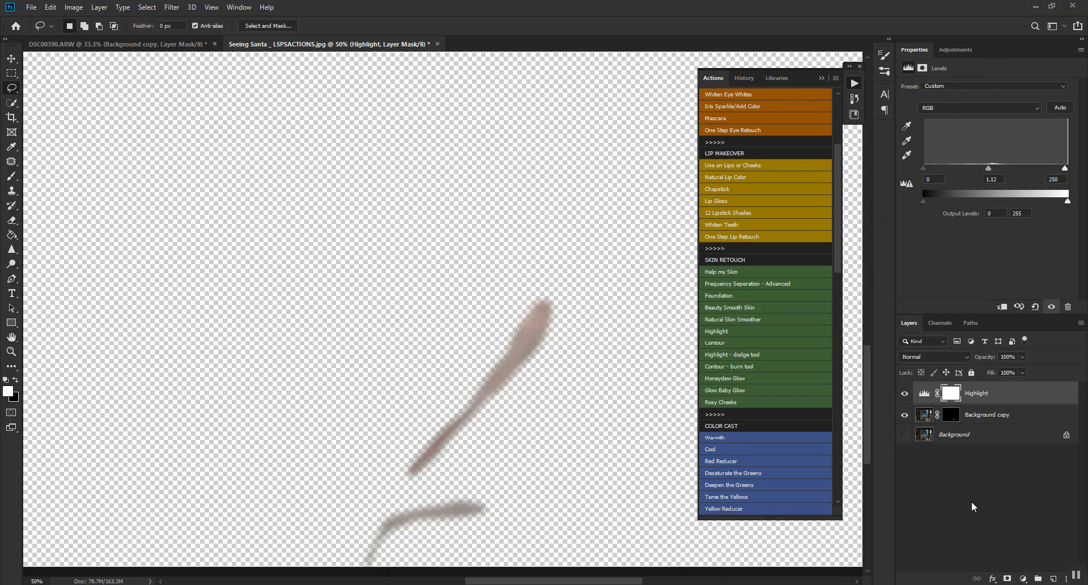
Show the Background layer, replace the Highlight mask with a copy of the arm-and-leg mask, and compare the highlight on and off.
click(904, 434)
drag(952, 418, 950, 393)
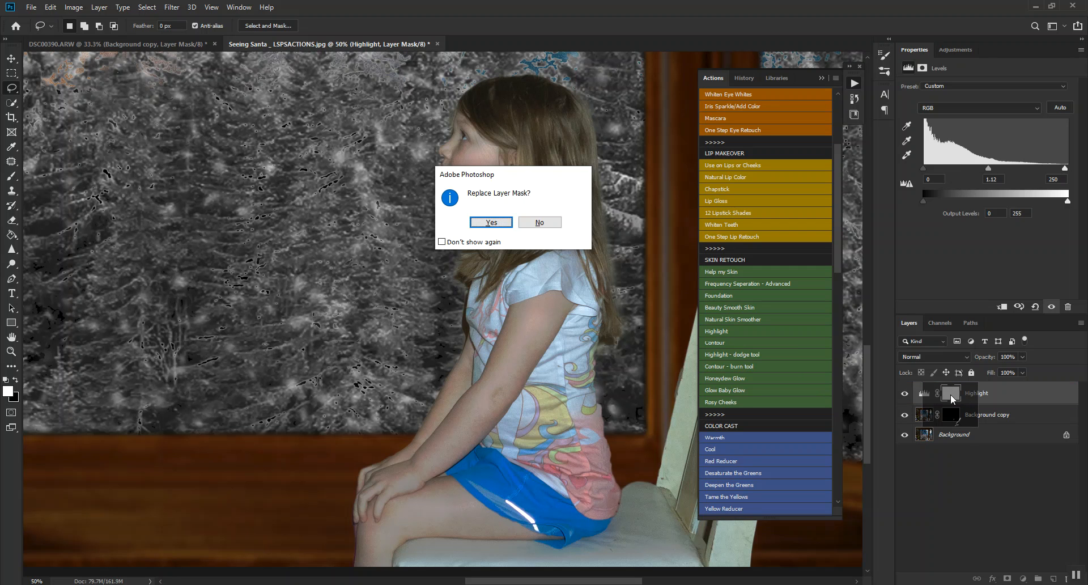
click(492, 221)
key(ctrl+z)
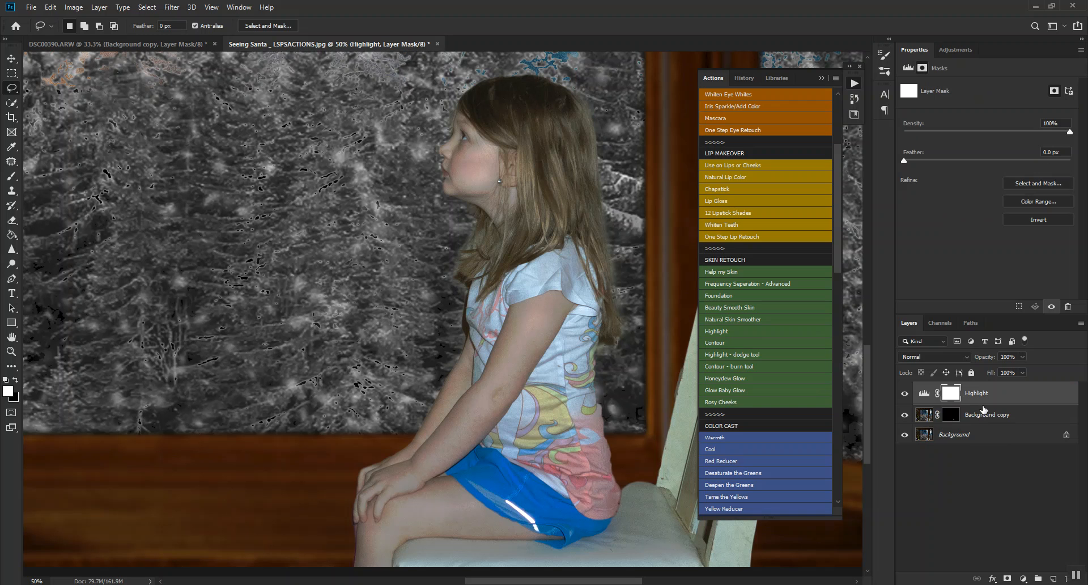
drag(950, 419, 950, 393)
click(490, 221)
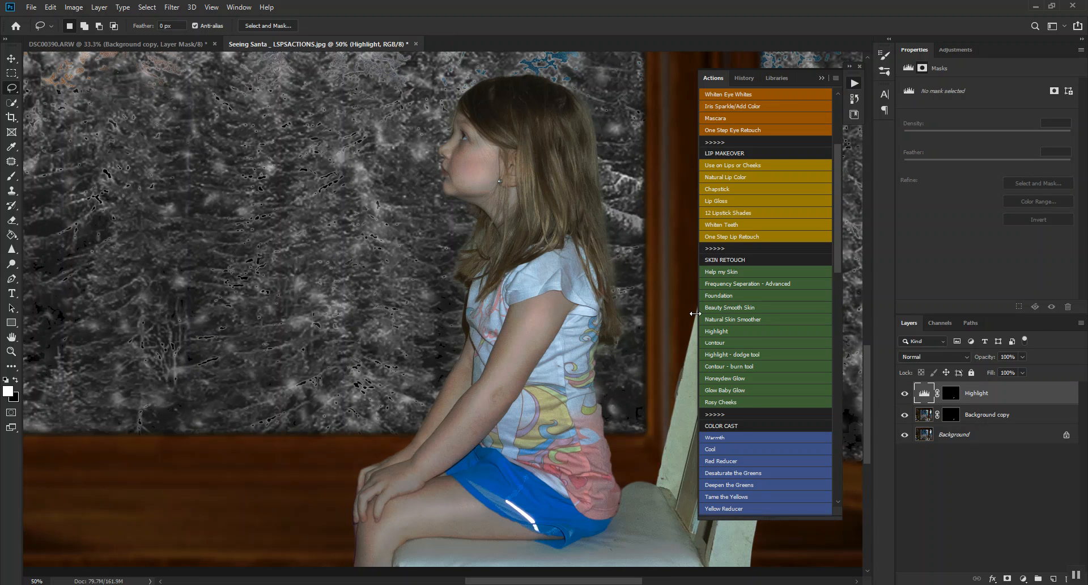
click(904, 393)
click(904, 393)
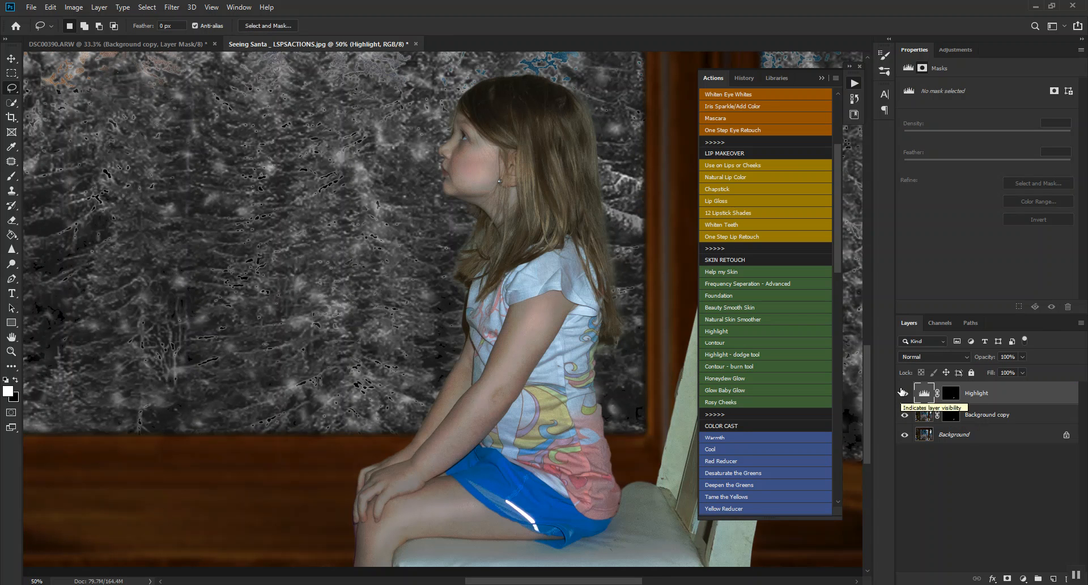
Check the full composite, browse the actions down to the Matte Attack set, and flatten the image.
key(ctrl+minus)
key(ctrl+minus)
key(ctrl+minus)
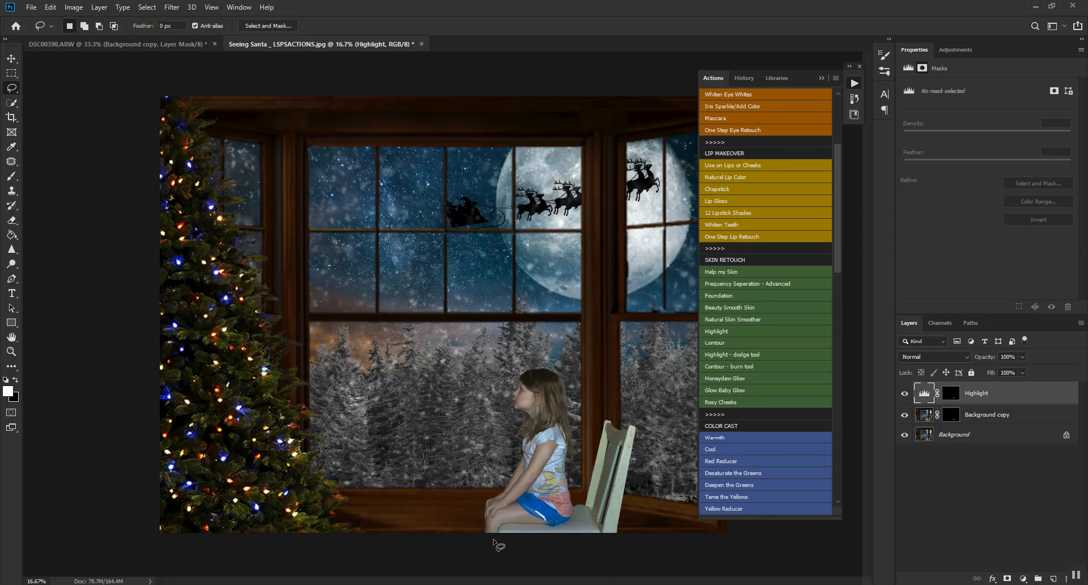
scroll(766, 410, down, 5)
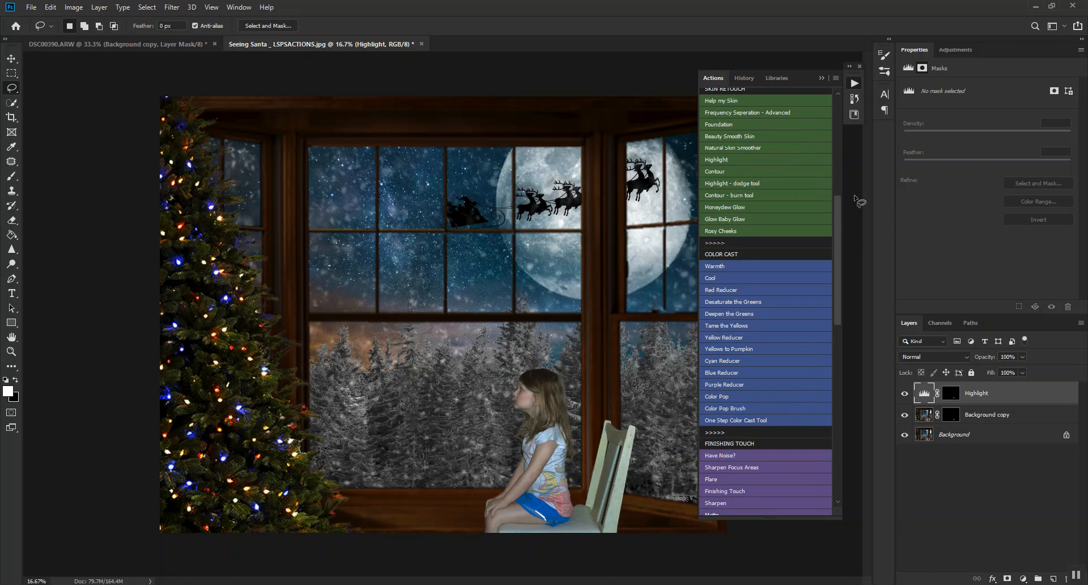
drag(841, 215, 848, 356)
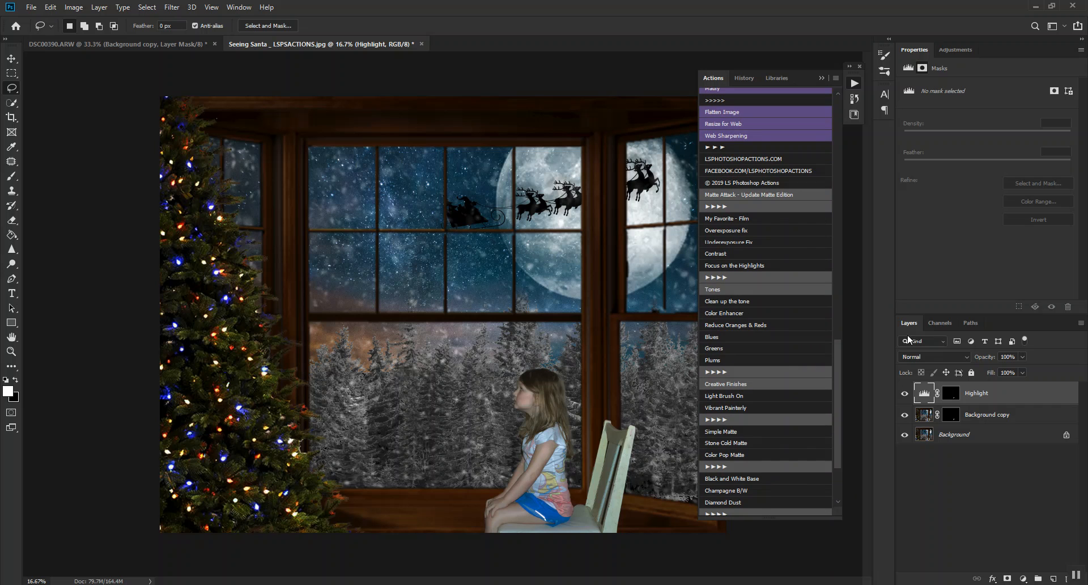
right_click(991, 431)
click(1000, 537)
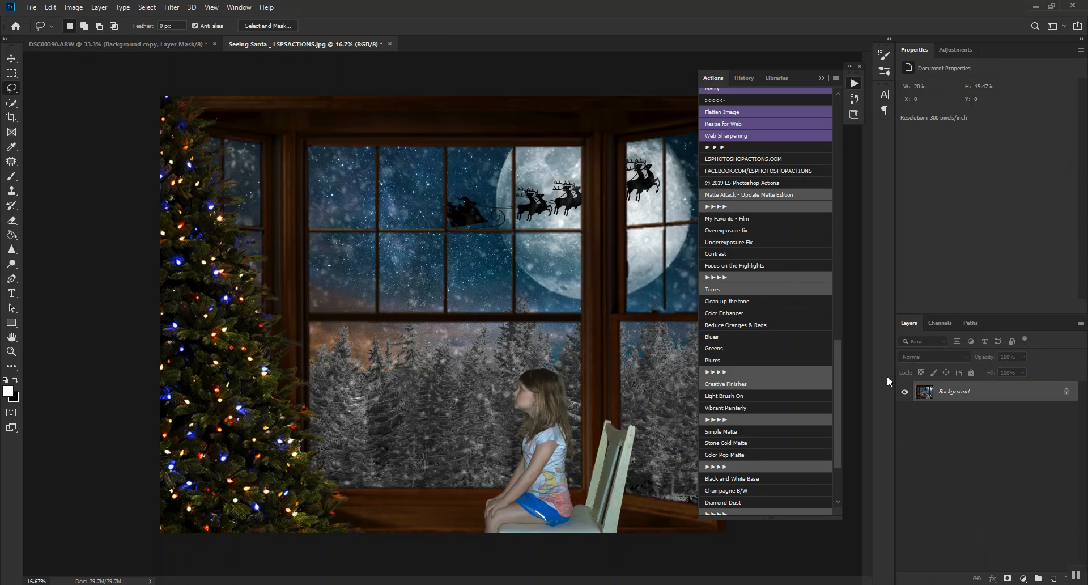
Add an Exposure adjustment layer and set its gamma correction to 0.80.
click(1022, 578)
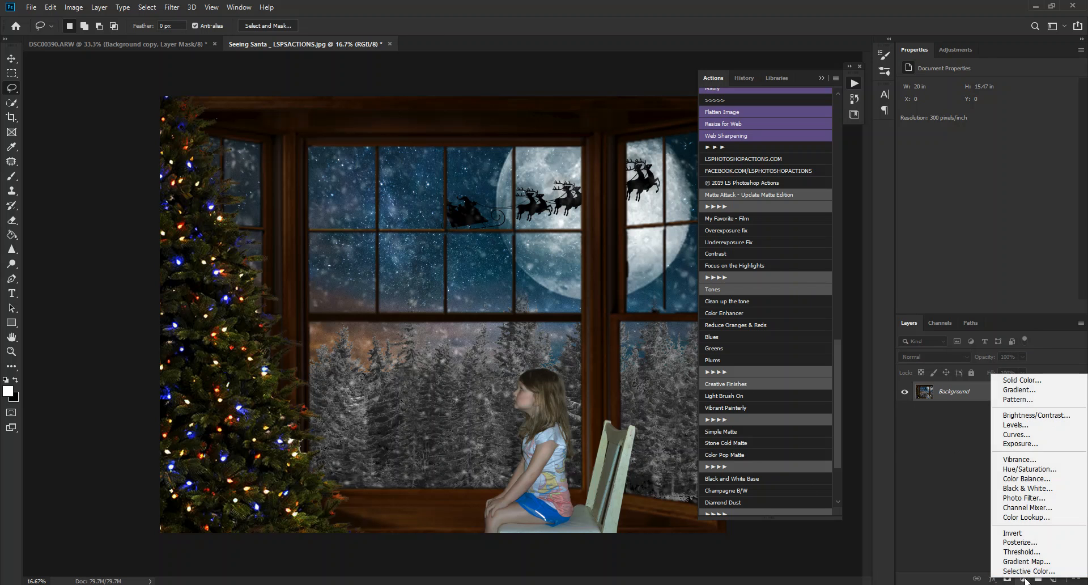
click(1018, 443)
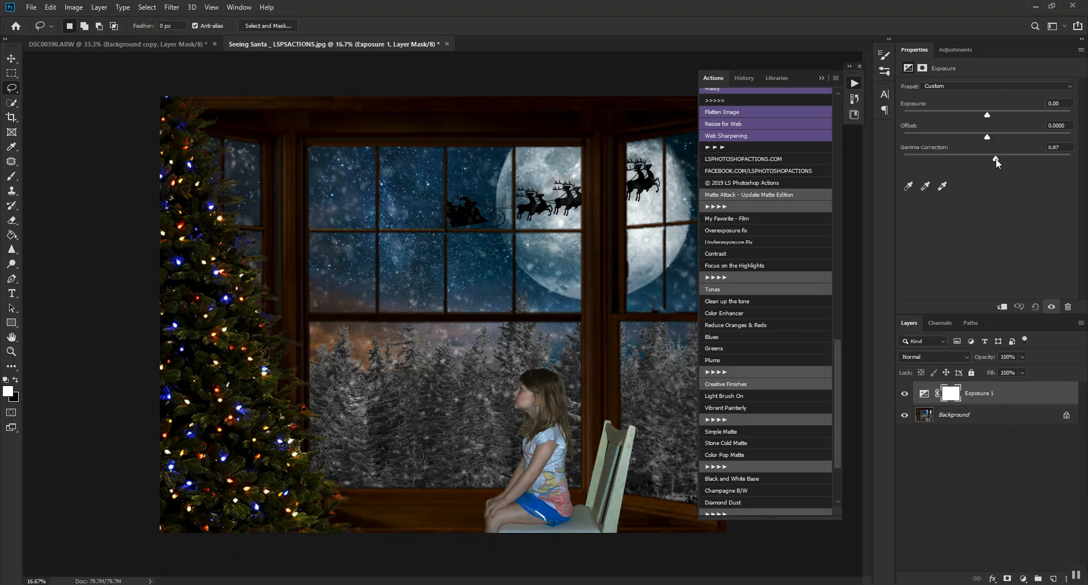
drag(998, 158, 1000, 158)
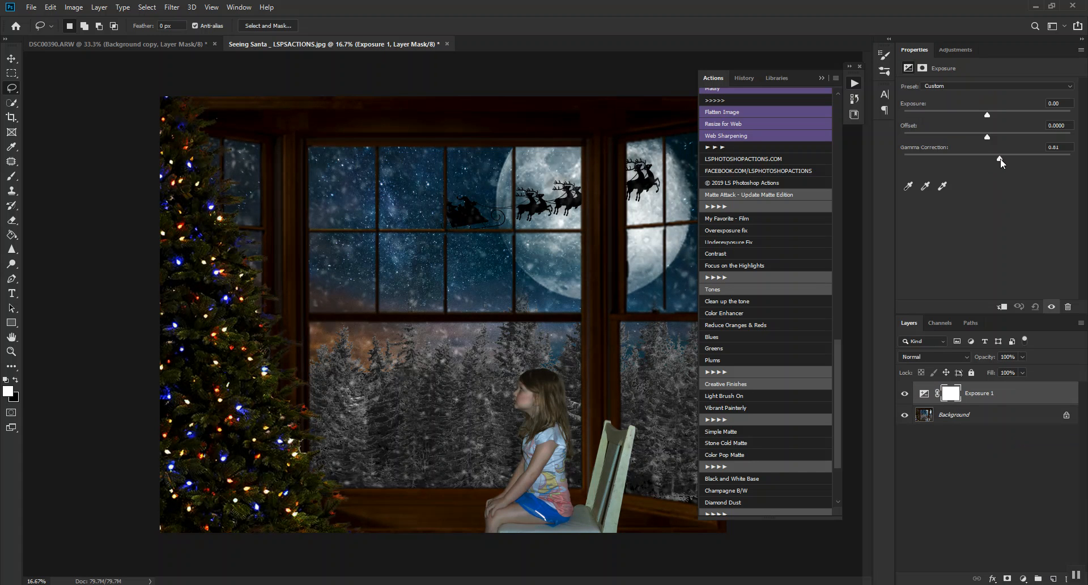
Paint black on the Exposure mask over the tree's inner edge and lower window, using a 3000 px brush at 80% opacity.
click(12, 176)
key(x)
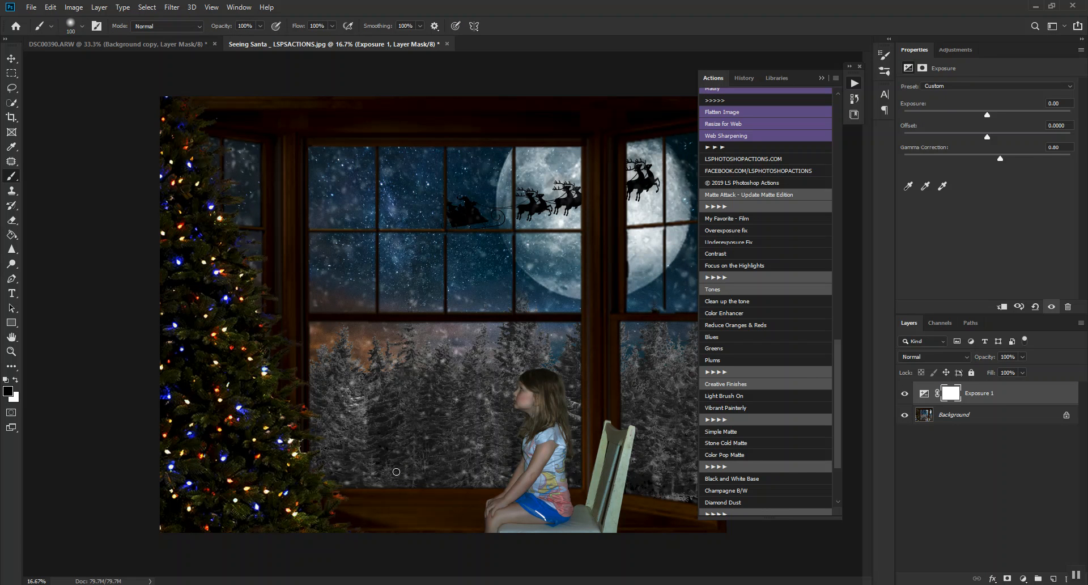
key(bracketright)
key(bracketright)
key(bracketright)
key(bracketright)
key(bracketright)
key(bracketright)
key(bracketright)
key(bracketright)
key(bracketright)
key(bracketright)
key(bracketright)
key(bracketright)
key(bracketright)
key(bracketright)
key(bracketright)
key(bracketright)
key(bracketright)
key(bracketright)
key(bracketright)
key(bracketright)
key(bracketright)
key(bracketright)
key(bracketright)
key(bracketright)
key(bracketright)
key(bracketright)
key(bracketright)
key(bracketright)
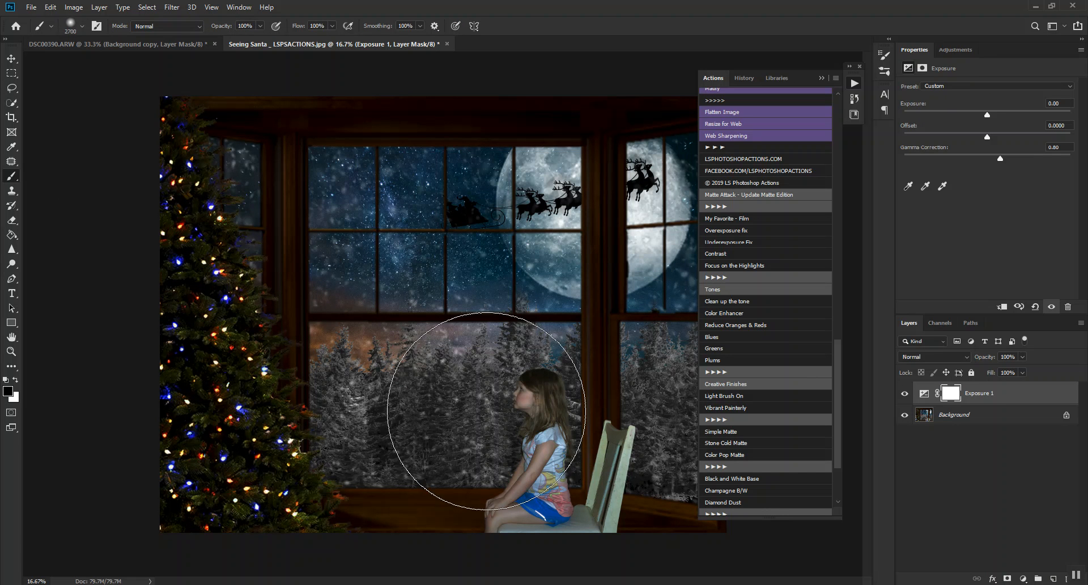
key(8)
key(bracketright)
key(bracketright)
key(bracketright)
key(bracketright)
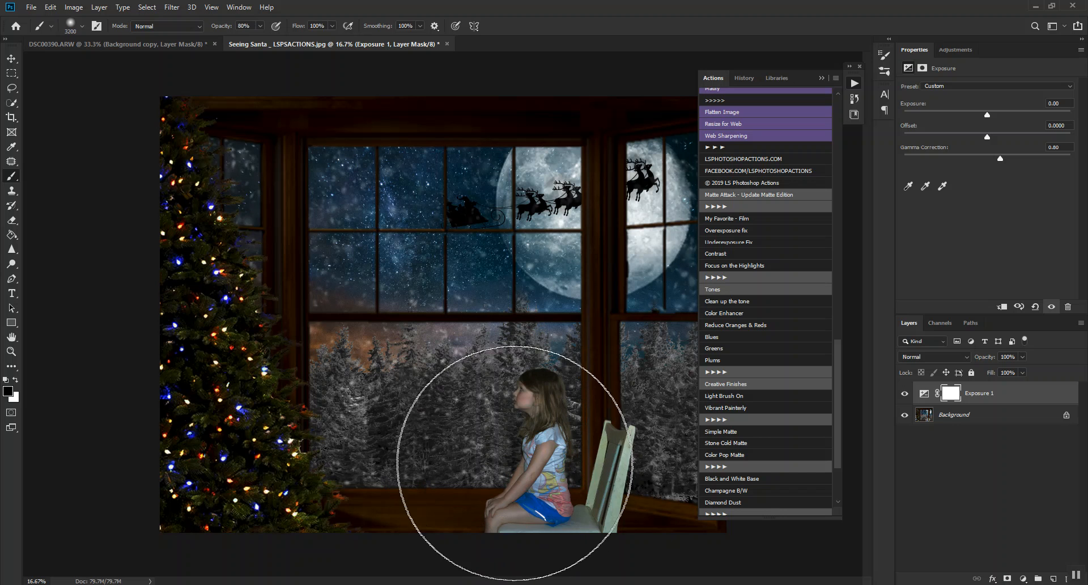
key(bracketleft)
key(bracketleft)
key(bracketleft)
key(bracketleft)
key(bracketleft)
key(bracketleft)
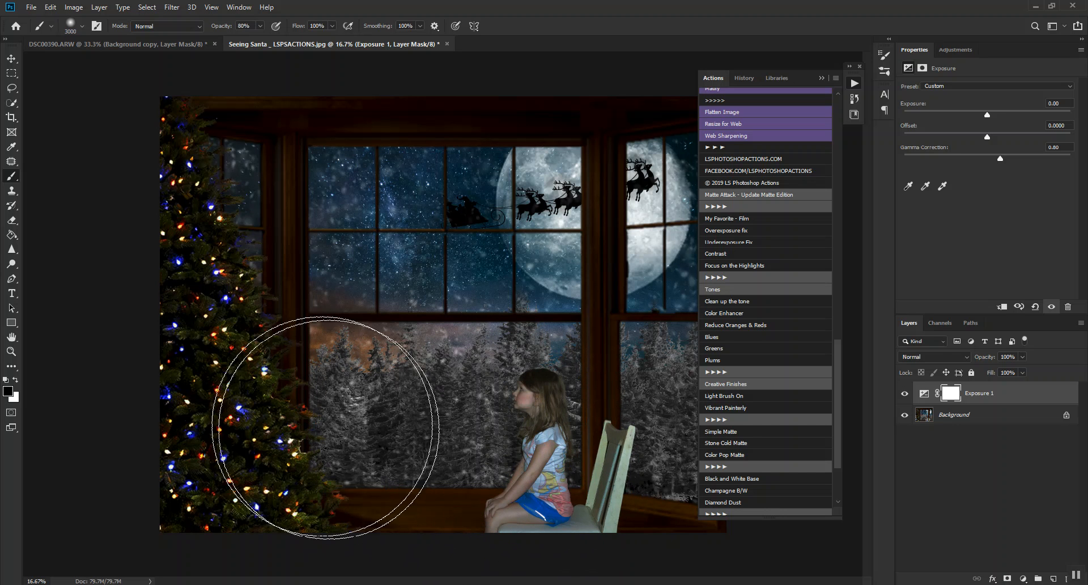
mouse_move(323, 445)
mouse_down()
mouse_move(369, 530)
mouse_move(391, 543)
mouse_up()
Paint more of the Exposure mask black around the girl and up the tree, reducing the brush to 2200 px and 1100 px.
key(bracketleft)
key(bracketleft)
key(bracketleft)
key(bracketleft)
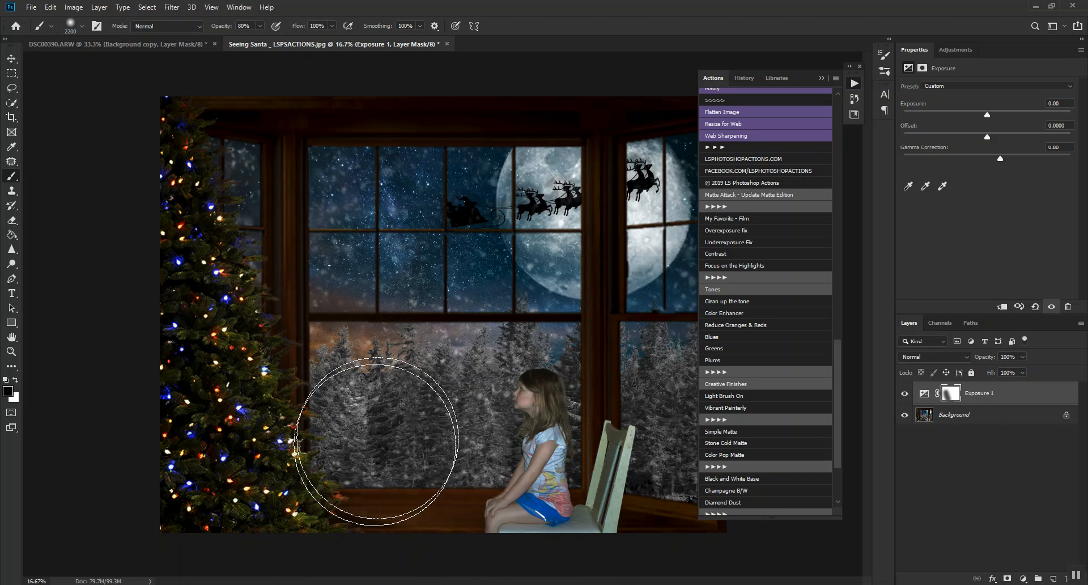
drag(450, 436, 477, 383)
key(bracketleft)
key(bracketleft)
key(bracketleft)
key(bracketleft)
key(bracketleft)
key(bracketleft)
key(bracketleft)
key(bracketleft)
key(bracketleft)
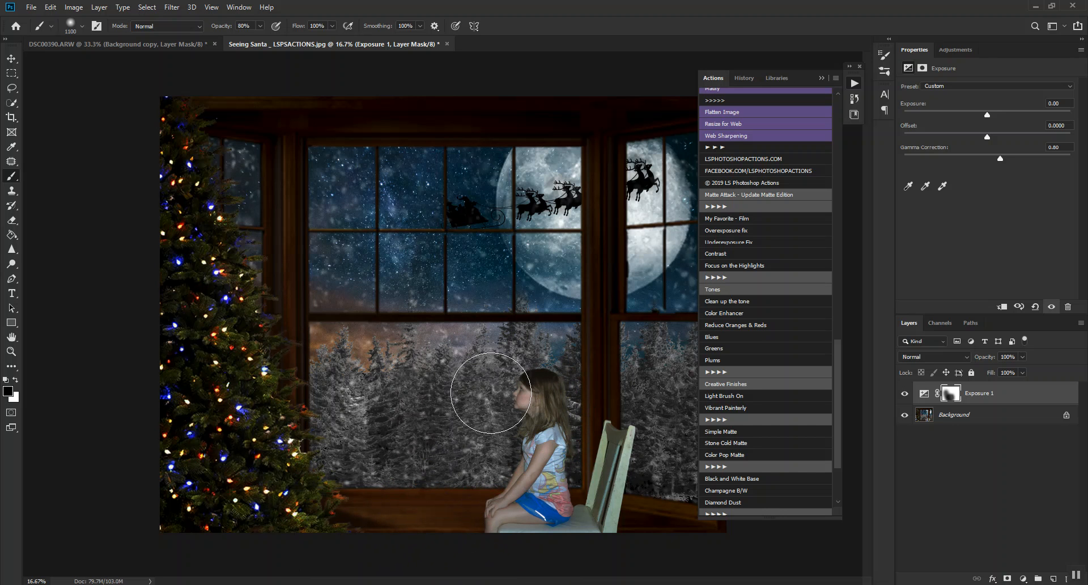
key(bracketleft)
key(bracketleft)
mouse_move(340, 503)
mouse_down()
mouse_move(297, 449)
mouse_move(269, 341)
mouse_move(207, 182)
mouse_up()
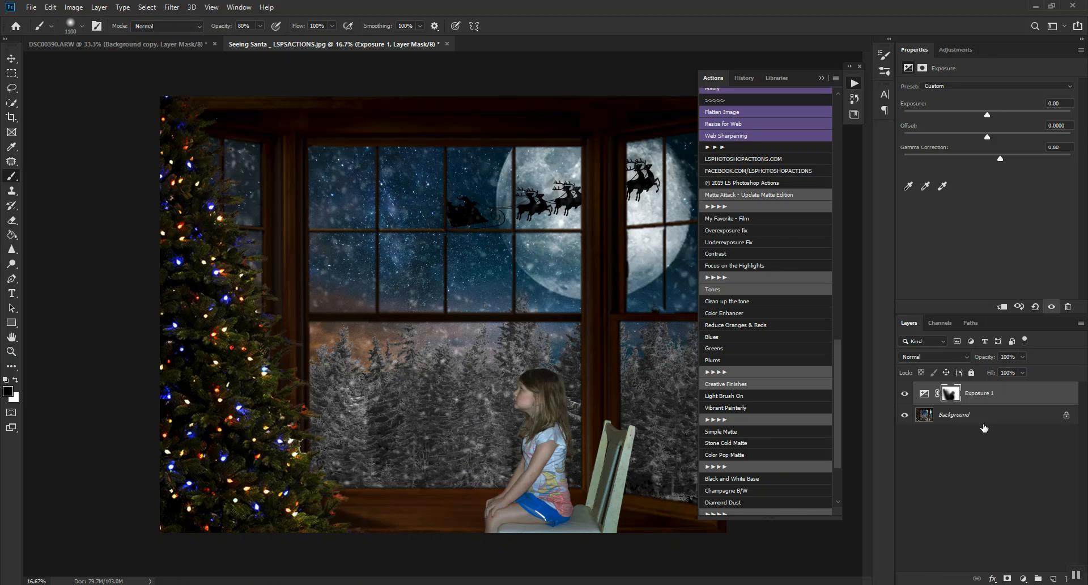
Run the Matte Attack Contrast action and lower its Brightness/Contrast layer's opacity to 42%.
click(742, 79)
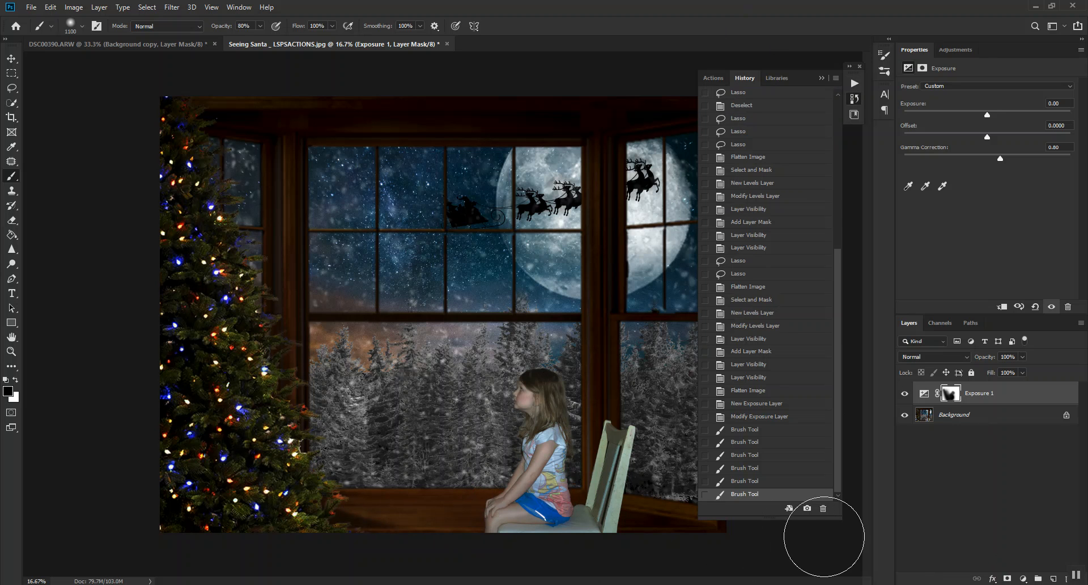
click(723, 79)
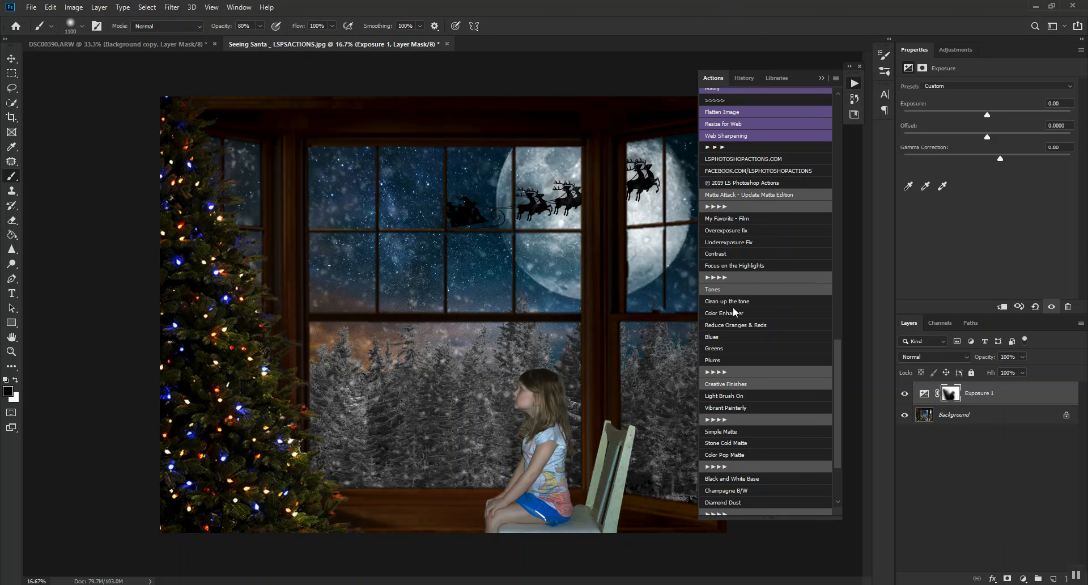
click(742, 253)
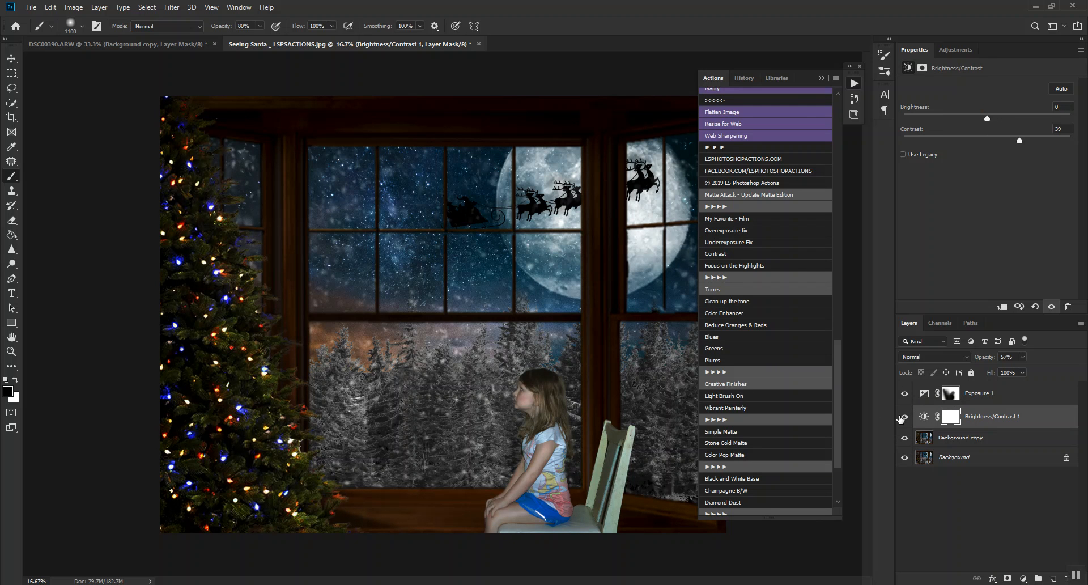
click(903, 417)
drag(985, 358, 995, 410)
Move the Exposure 1 layer between Brightness/Contrast 1 and Background copy, and select the Brightness/Contrast 1 layer.
drag(1022, 396, 1019, 442)
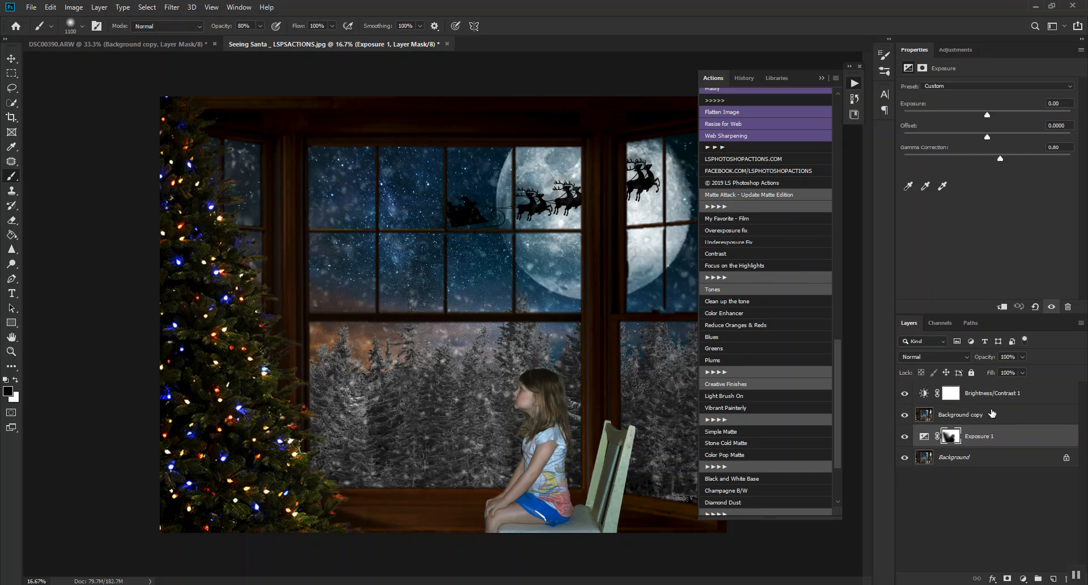
drag(990, 394, 990, 402)
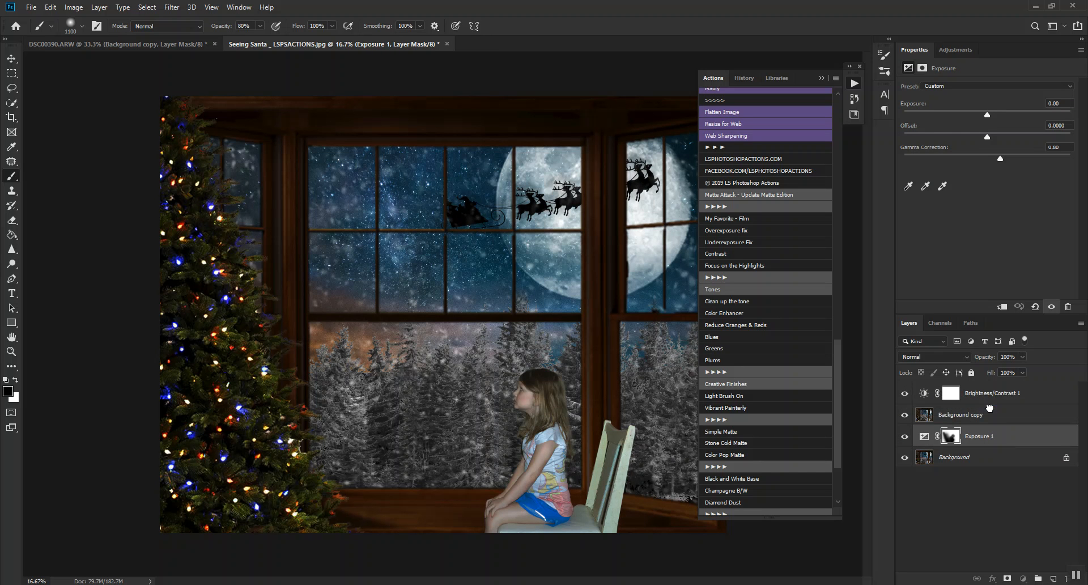
click(904, 416)
click(904, 416)
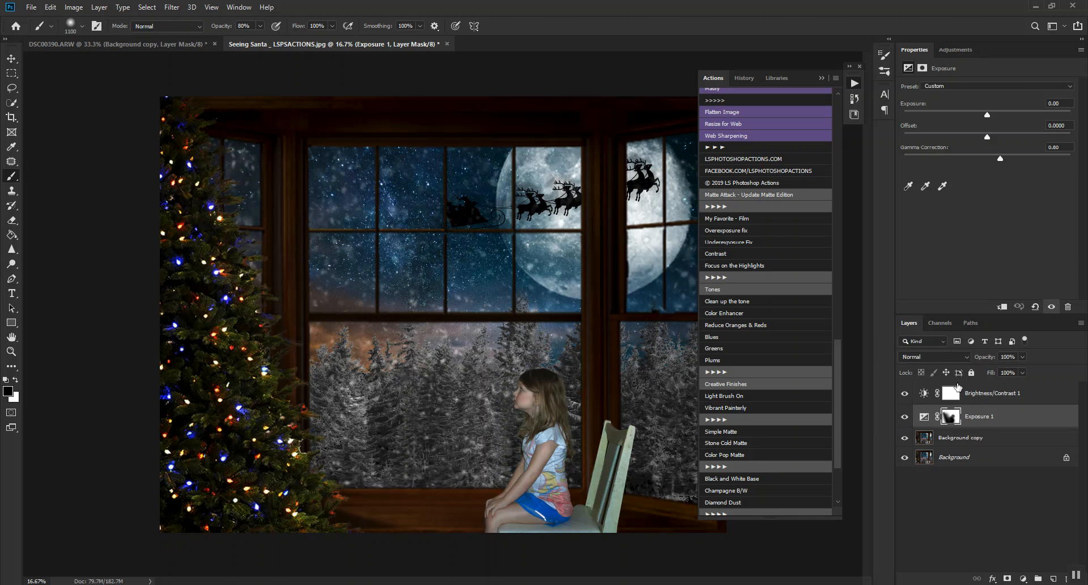
click(972, 396)
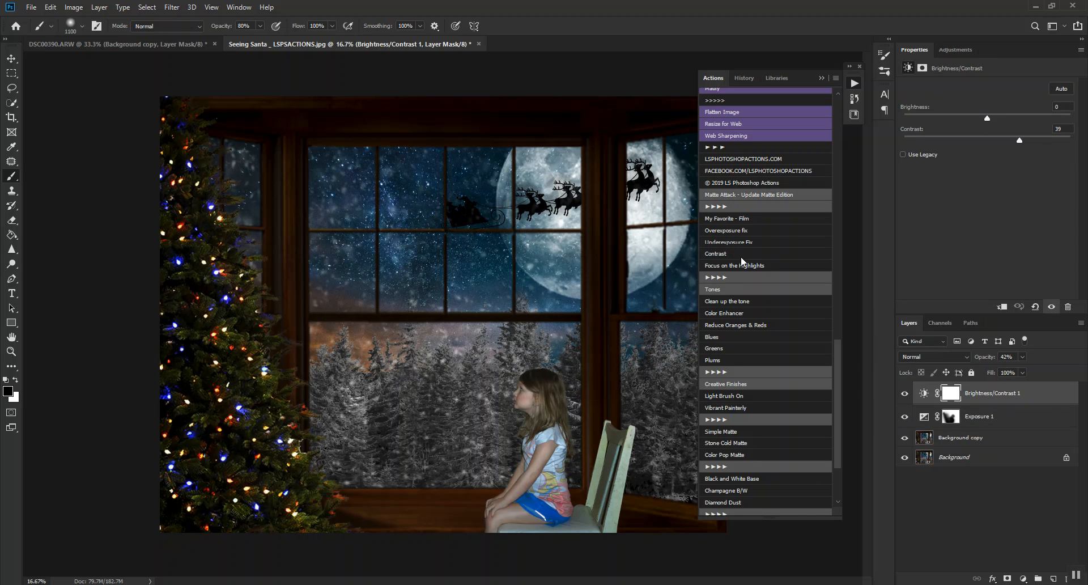
Try the Blues tone action with its Color Balance layer at 36% opacity, and hide the Blues and Optional Vignette layers.
click(716, 334)
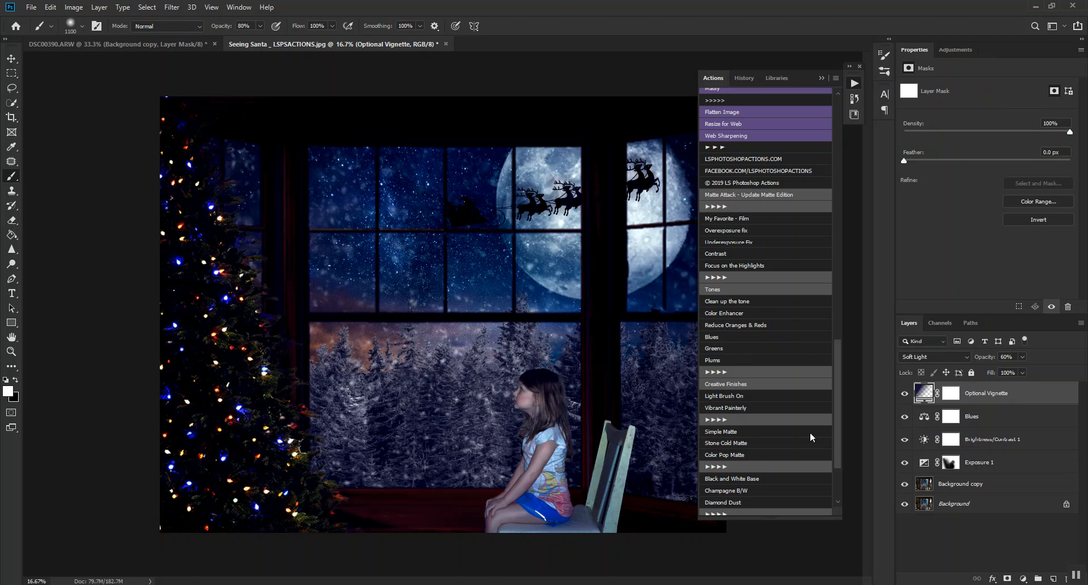
click(983, 420)
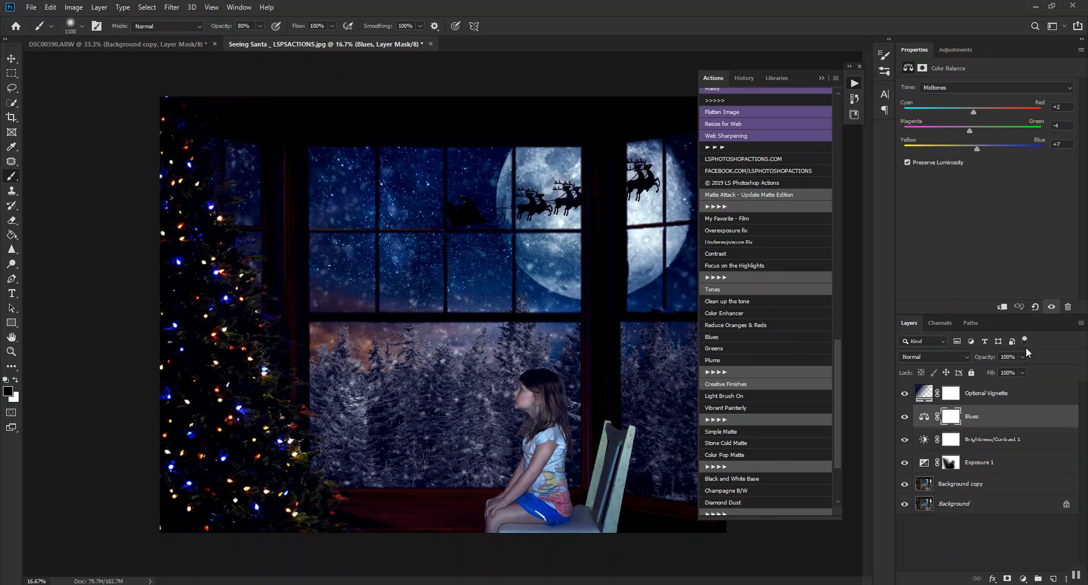
drag(978, 361, 952, 364)
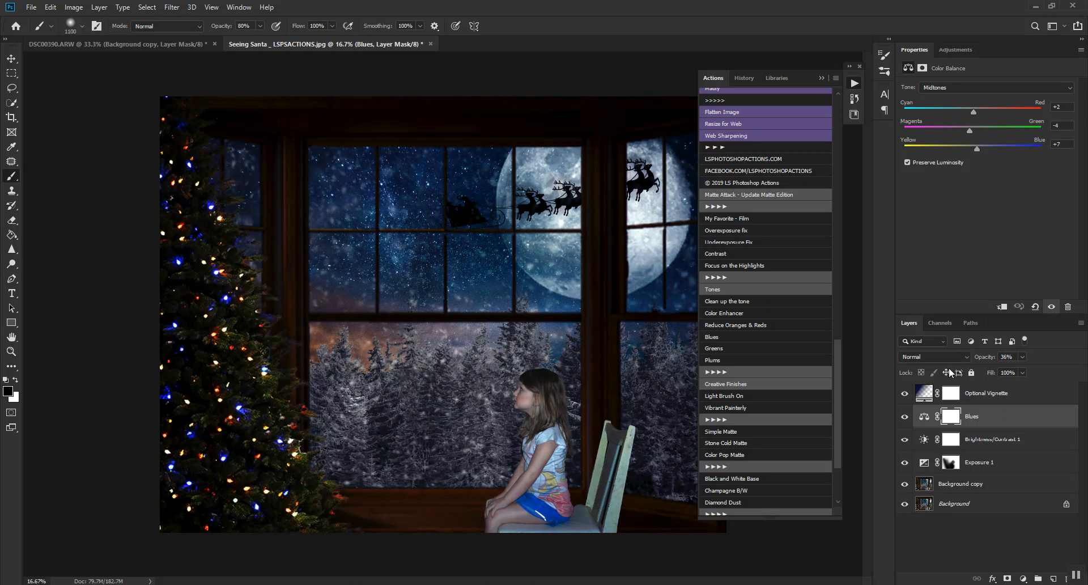
click(900, 417)
click(898, 422)
click(904, 393)
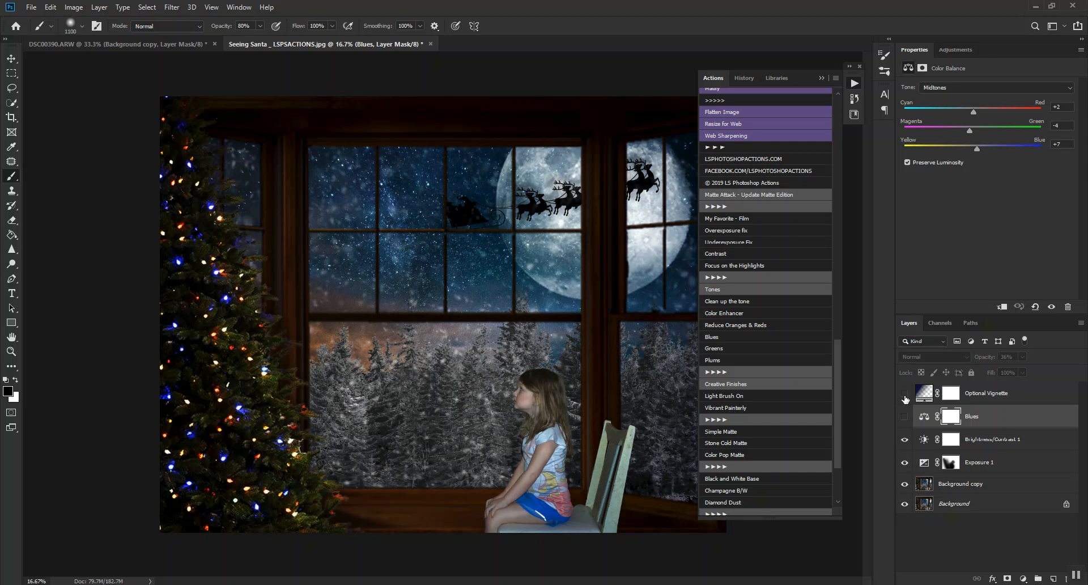
click(986, 392)
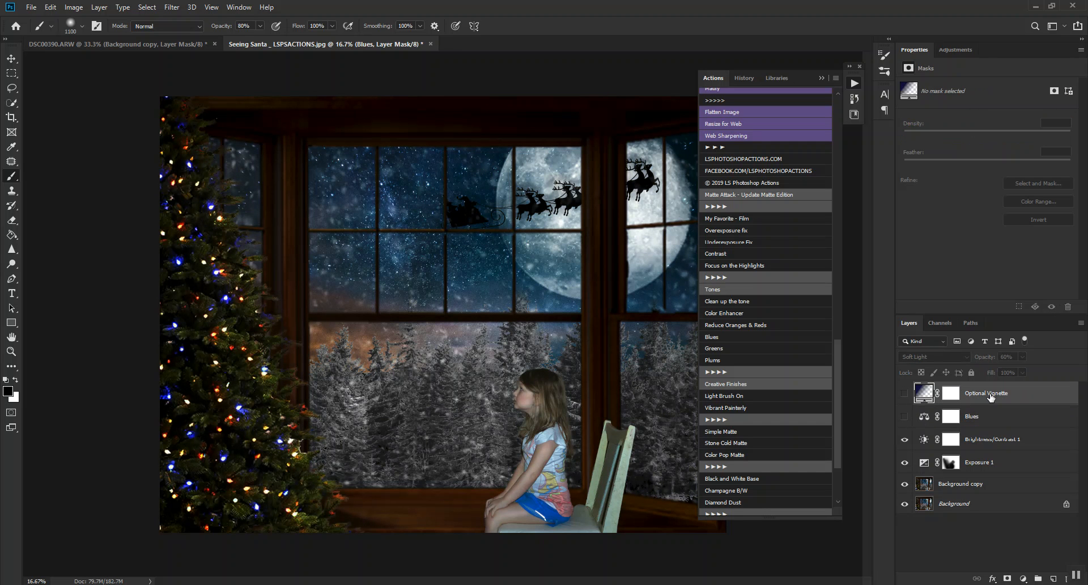
Try the Greens tone action and hide the Greens layer and its Optional Vignette layer.
click(724, 348)
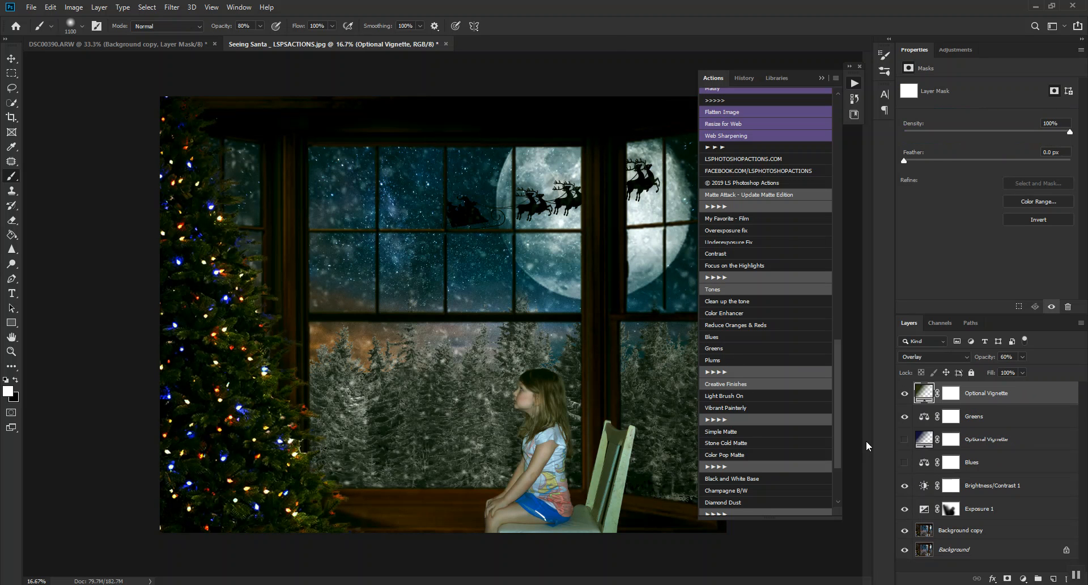
click(904, 416)
click(904, 393)
Run the Plums tone action, lowering the Plums layer to 33% opacity and its Optional Vignette layer to 50%.
click(712, 360)
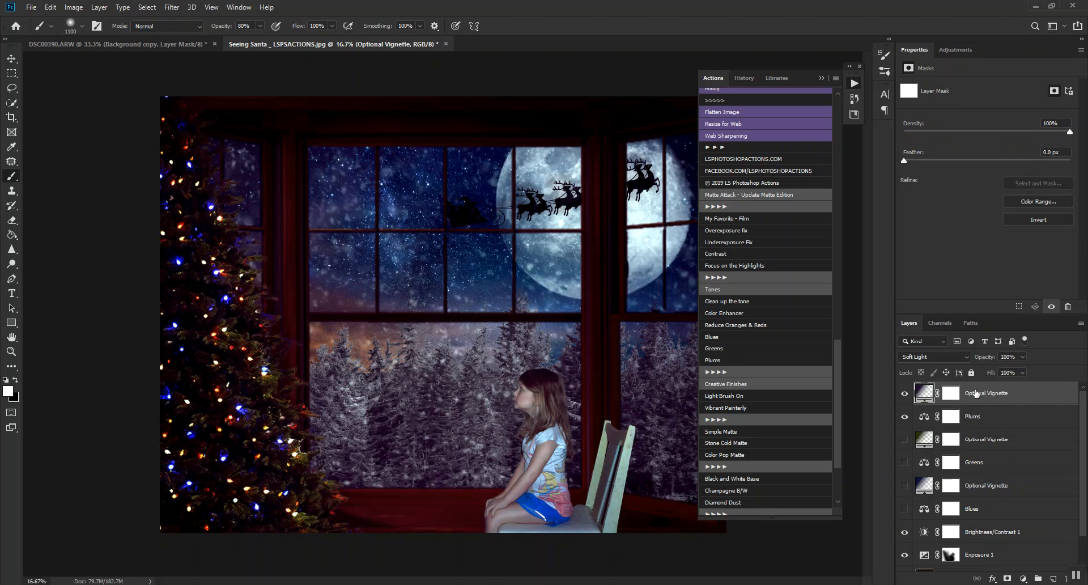
click(975, 420)
click(972, 361)
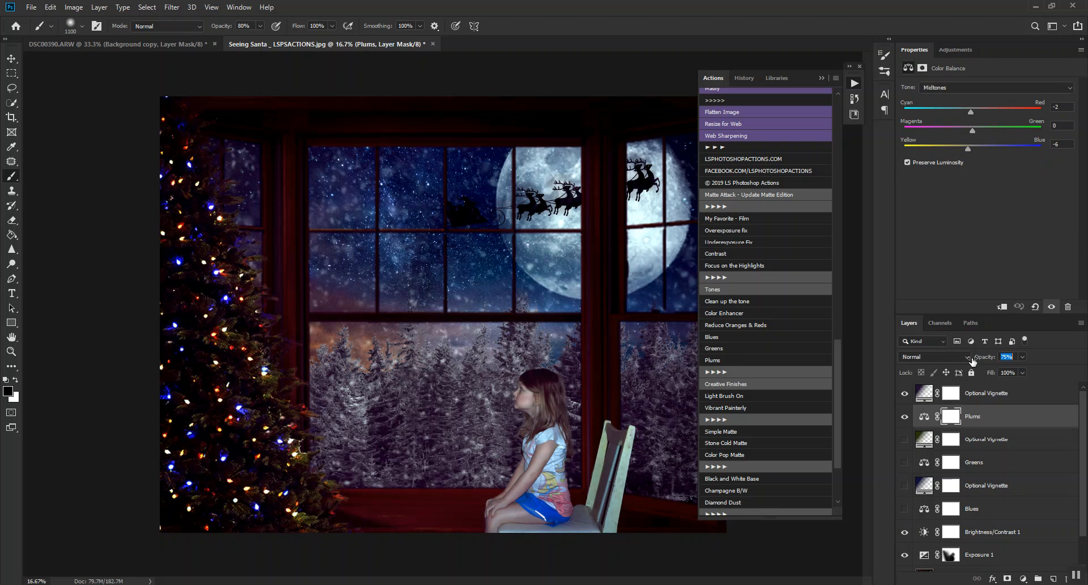
drag(972, 361, 949, 367)
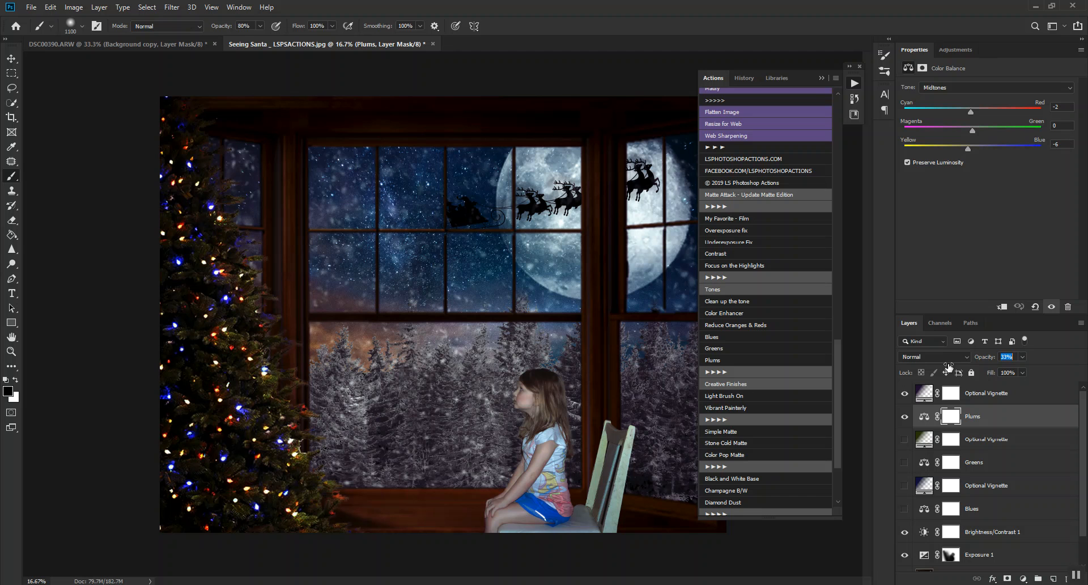
click(904, 416)
click(905, 415)
click(976, 392)
drag(986, 358, 959, 362)
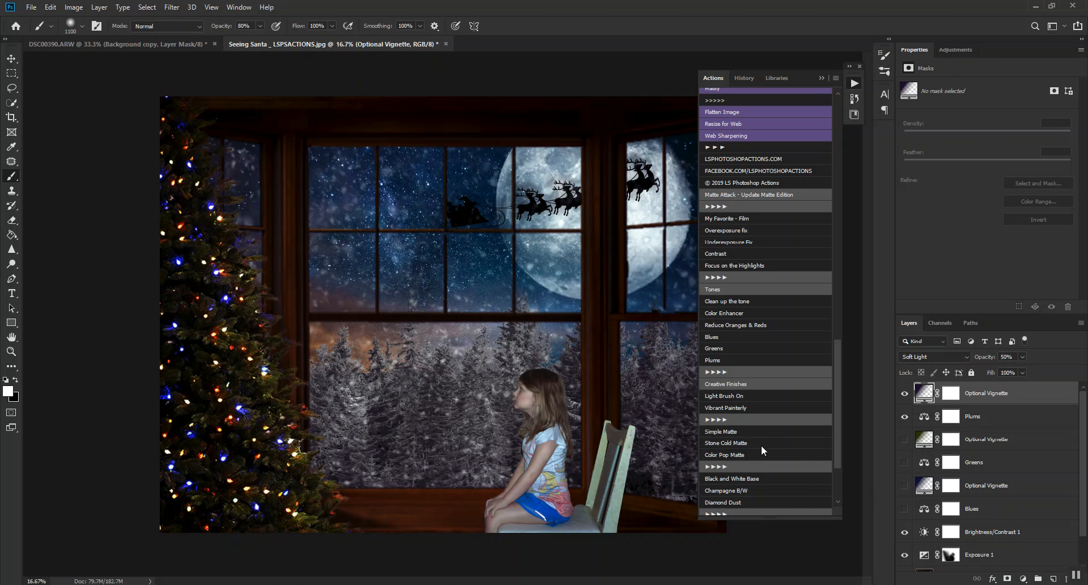
Compare the toned image with Snapshot 1 in the history and return to the latest state.
click(745, 78)
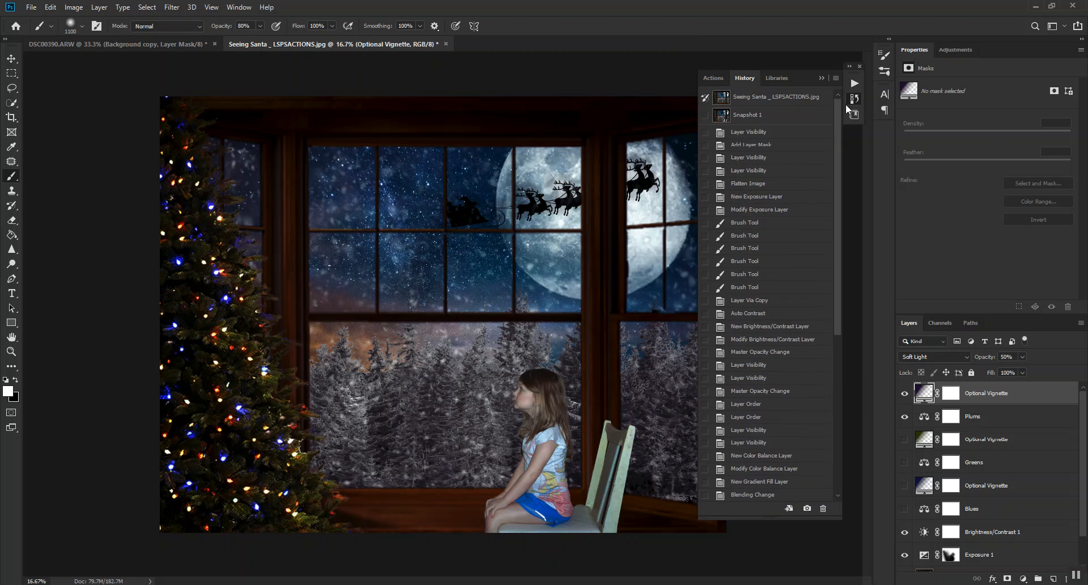
click(764, 115)
scroll(793, 423, down, 3)
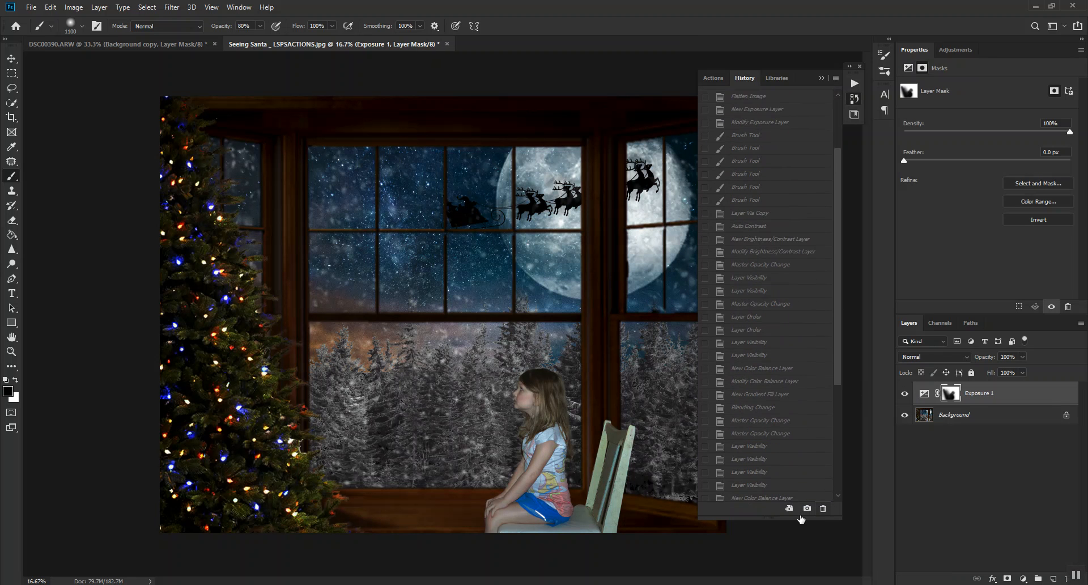
scroll(789, 480, down, 4)
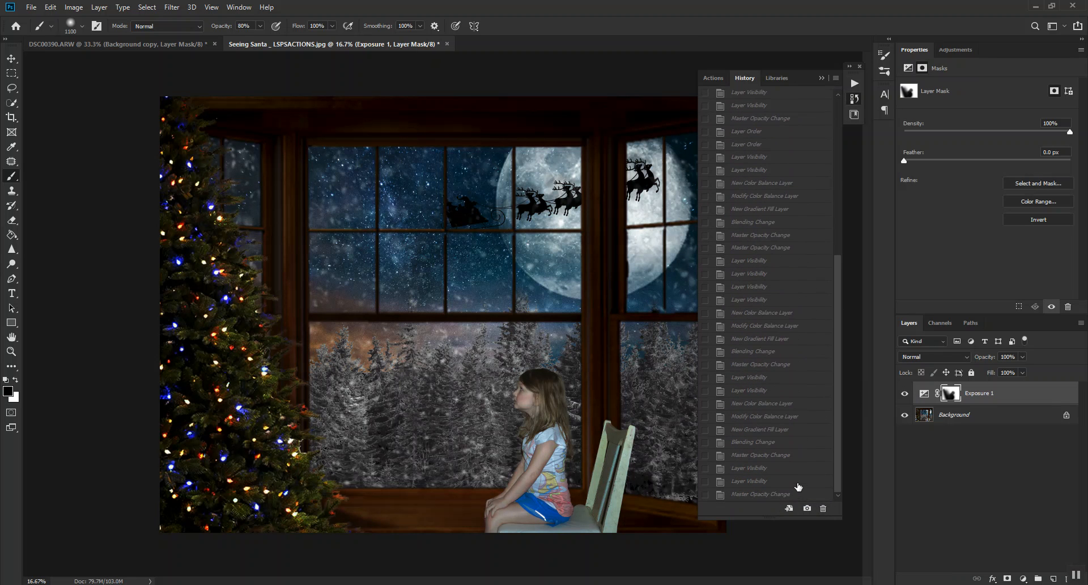
click(763, 495)
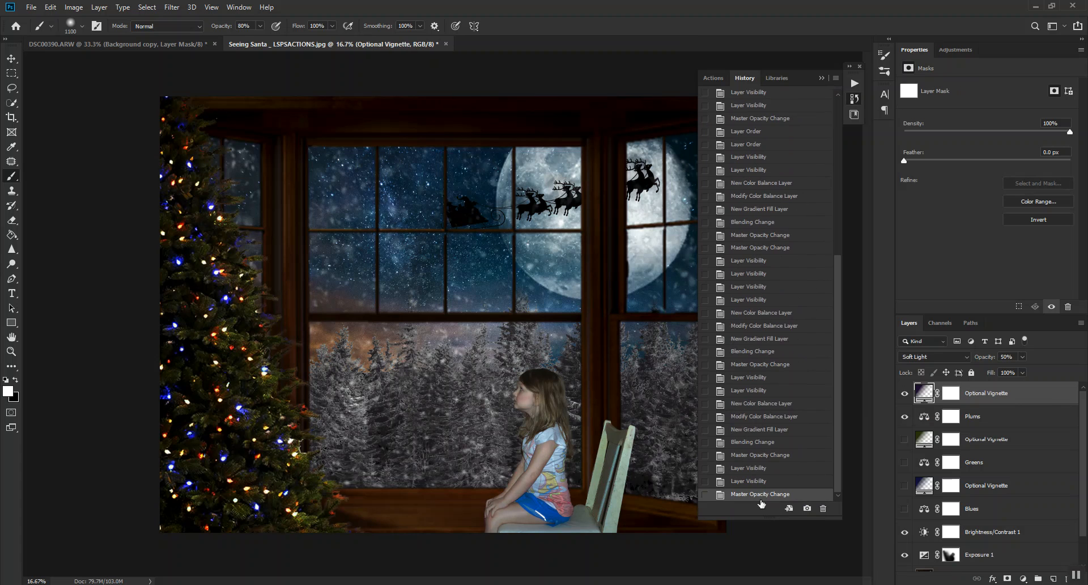
click(715, 78)
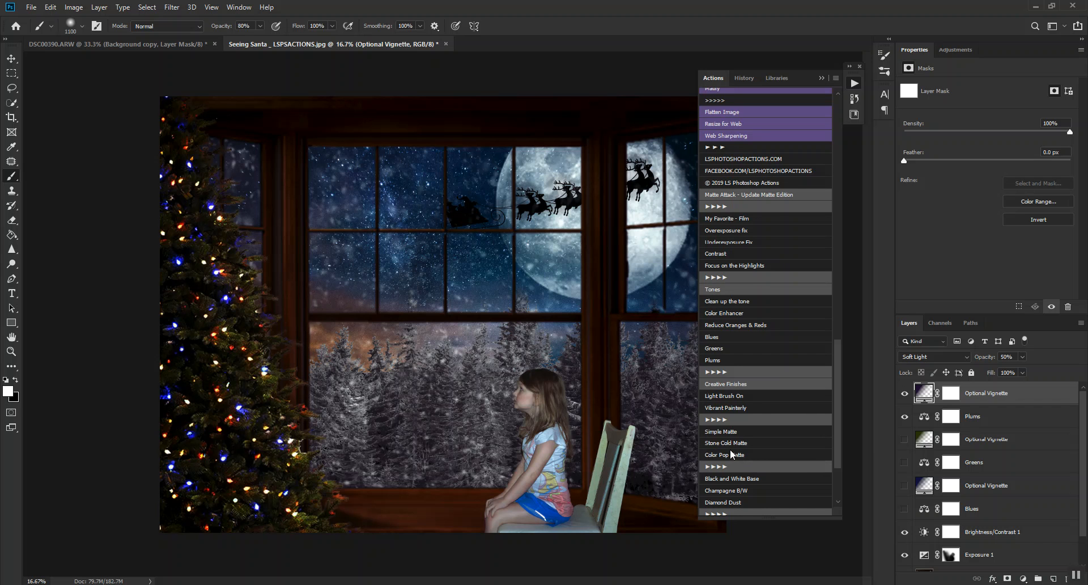
Flatten the image and discard the hidden layers.
scroll(731, 453, down, 2)
scroll(963, 510, down, 2)
right_click(960, 561)
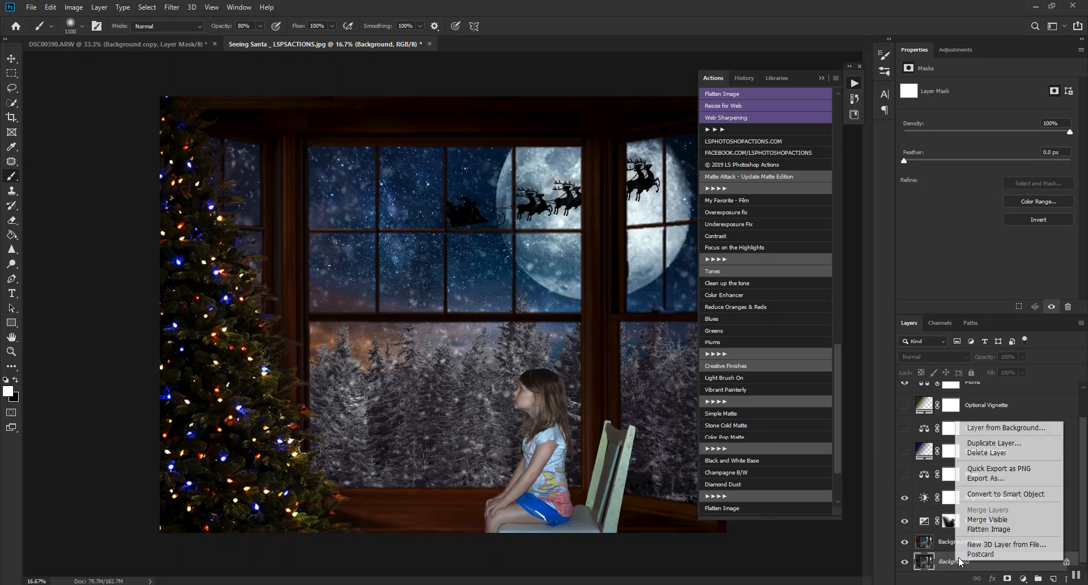
click(982, 530)
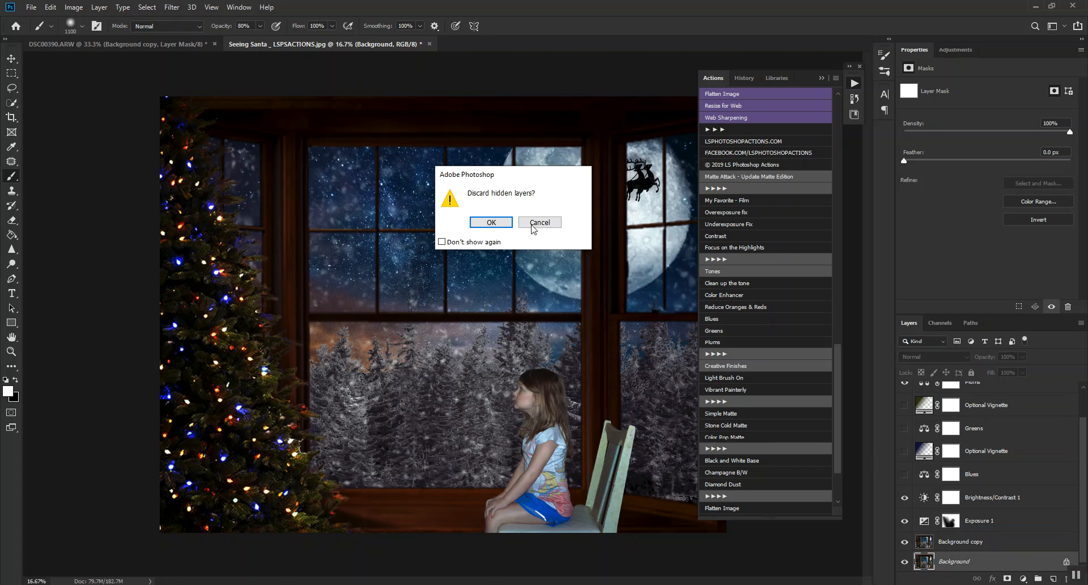
click(490, 222)
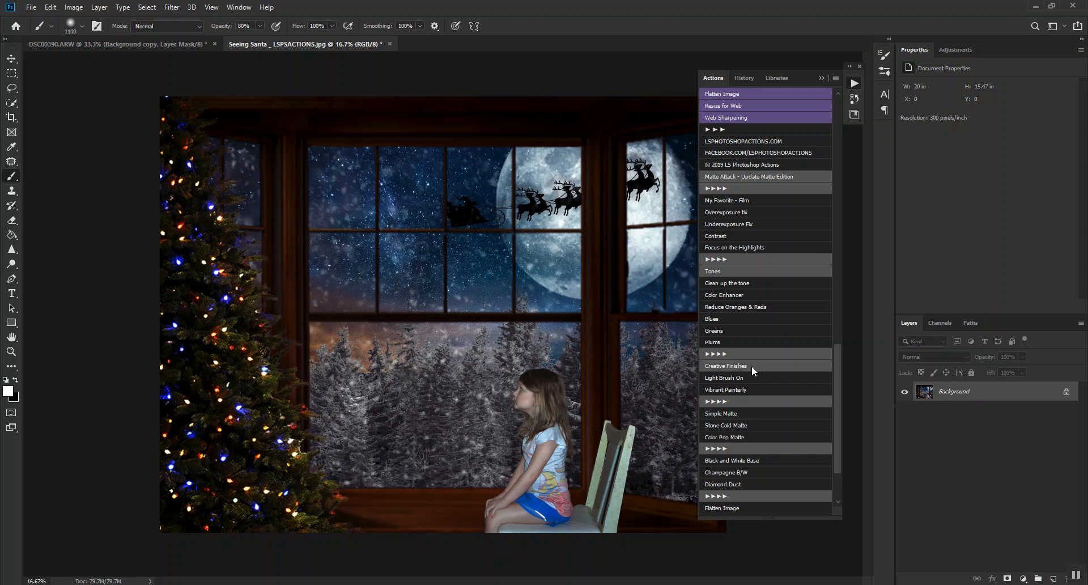
Run the Light Brush On action, sampling colour 47485a from the photo for its solid colour fill.
click(733, 377)
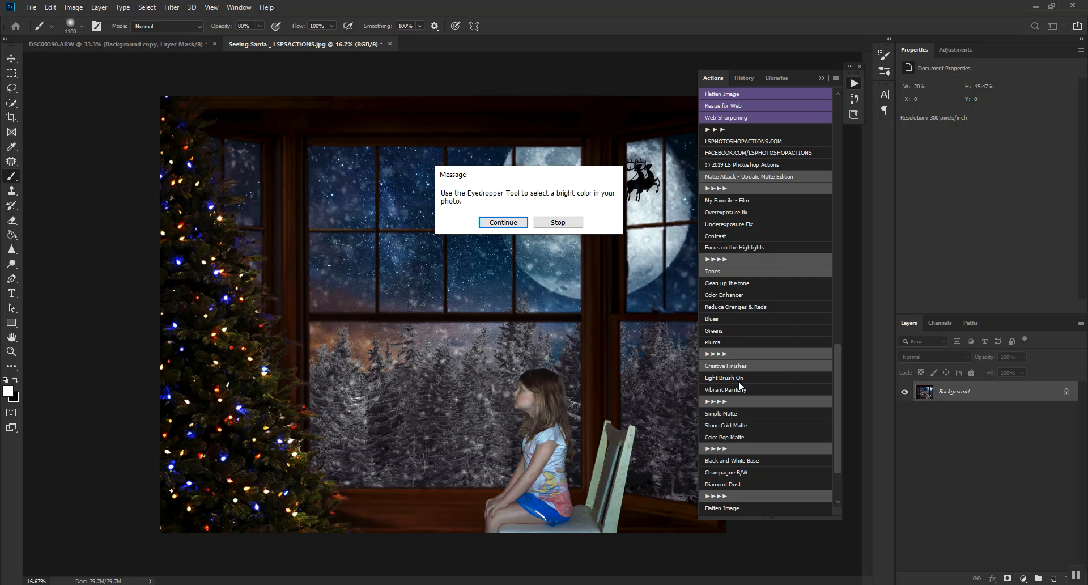
click(503, 222)
click(643, 180)
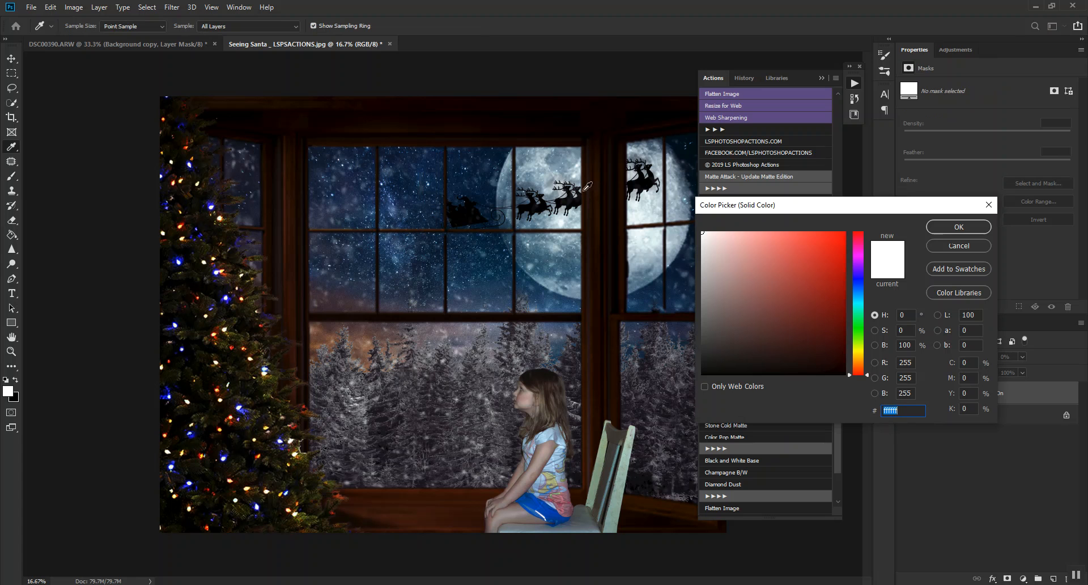
click(548, 326)
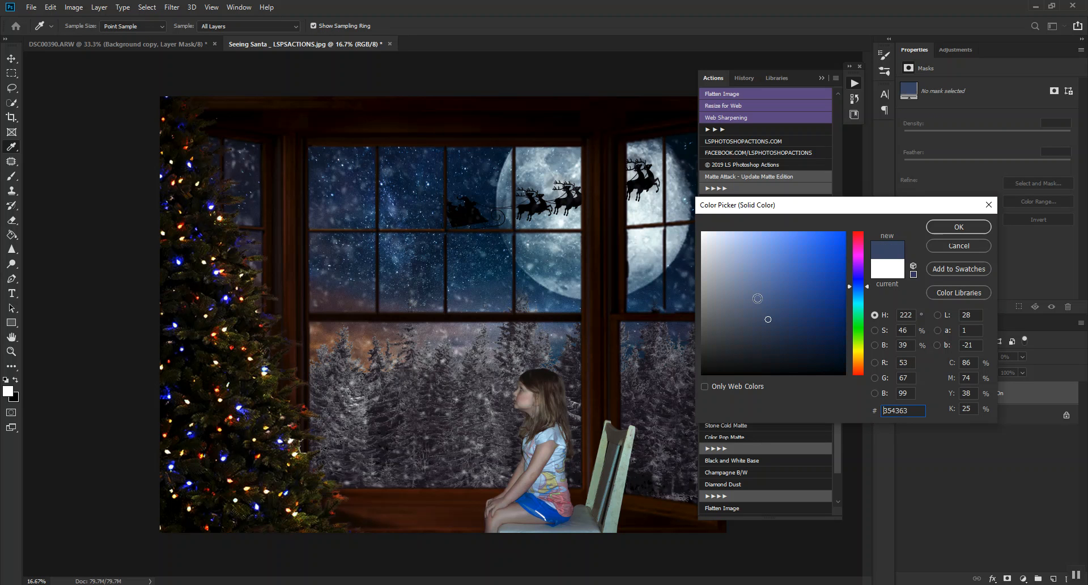
click(958, 227)
Paint white on the Light Brush On mask across the window panes and snowy trees with a 2200 px brush.
key(bracketright)
key(bracketright)
key(bracketright)
key(bracketright)
key(bracketright)
key(bracketright)
key(bracketright)
key(bracketright)
key(bracketright)
key(bracketright)
key(bracketright)
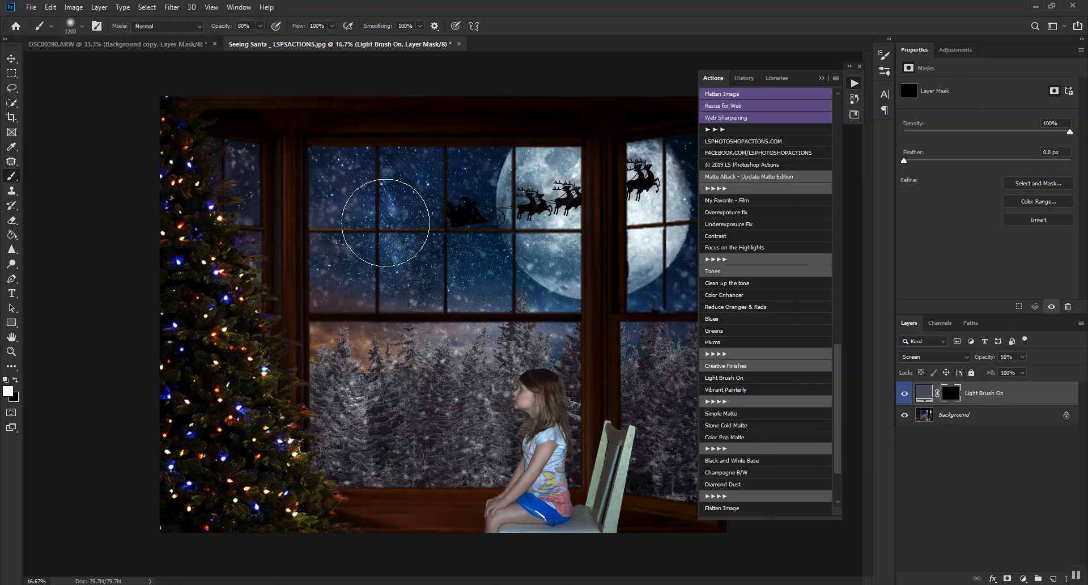
drag(481, 278, 391, 360)
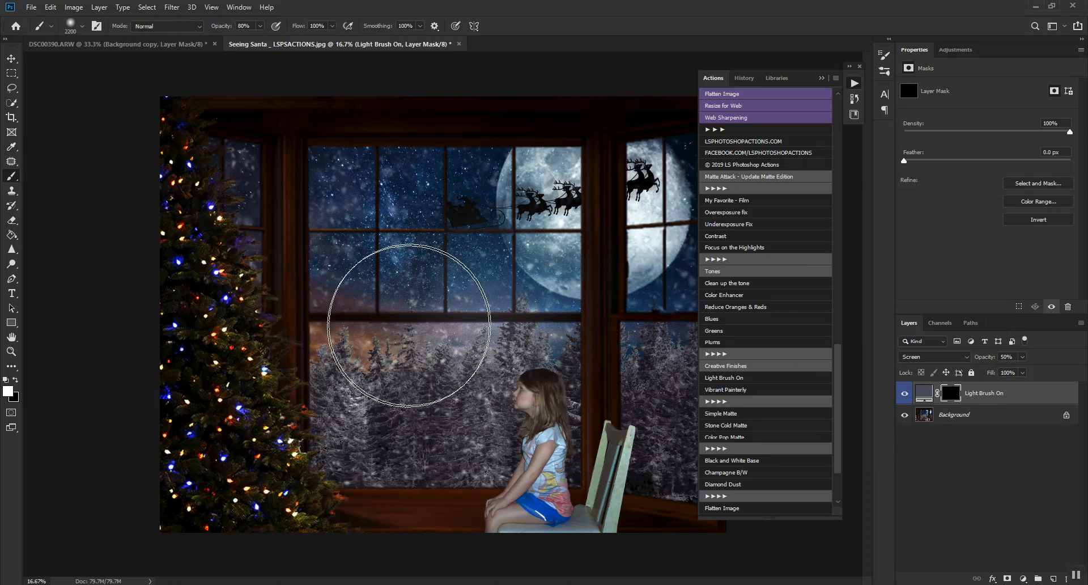
click(398, 373)
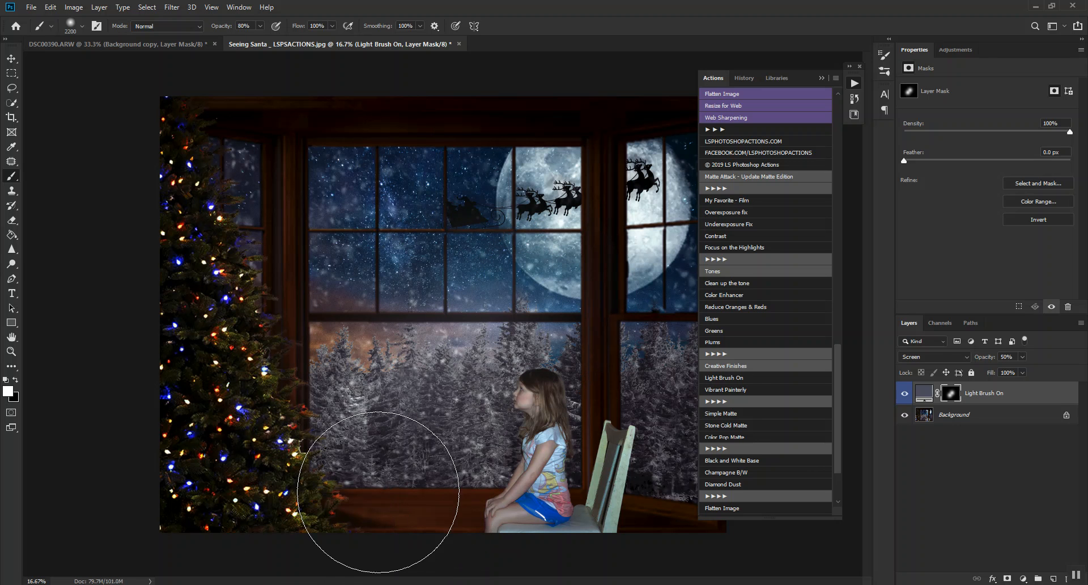
click(377, 489)
click(469, 424)
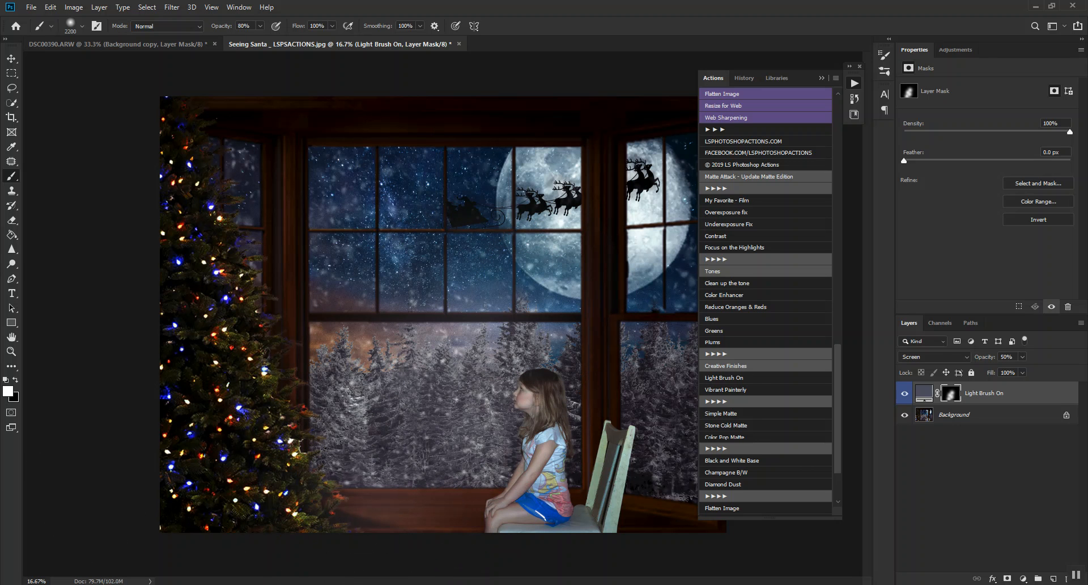
click(304, 376)
click(346, 487)
click(376, 310)
click(495, 278)
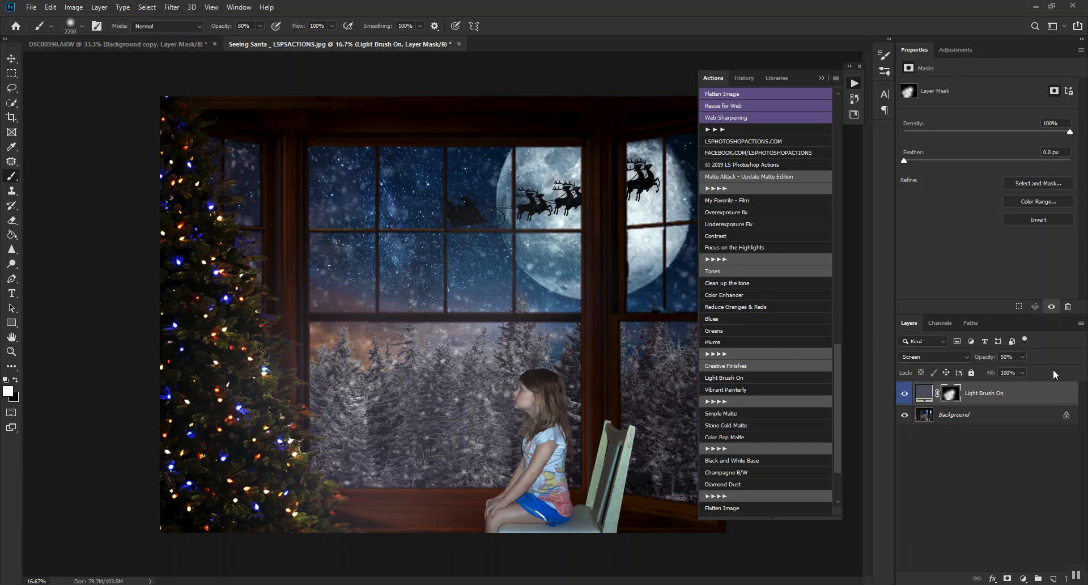
Lower the Light Brush On layer's opacity to 30% and compare the image with and without it.
drag(990, 357, 975, 355)
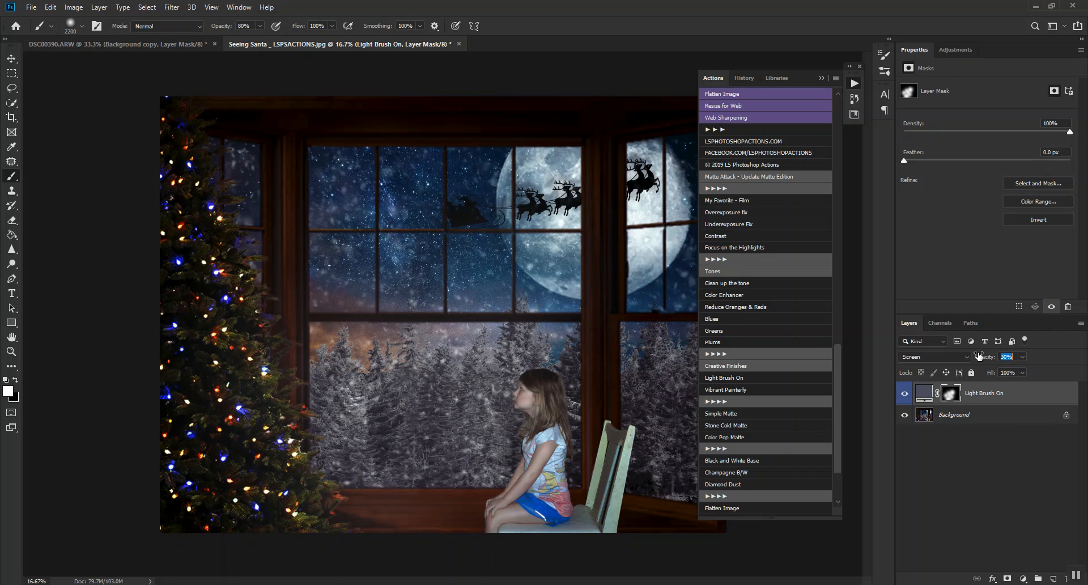
click(904, 392)
click(905, 392)
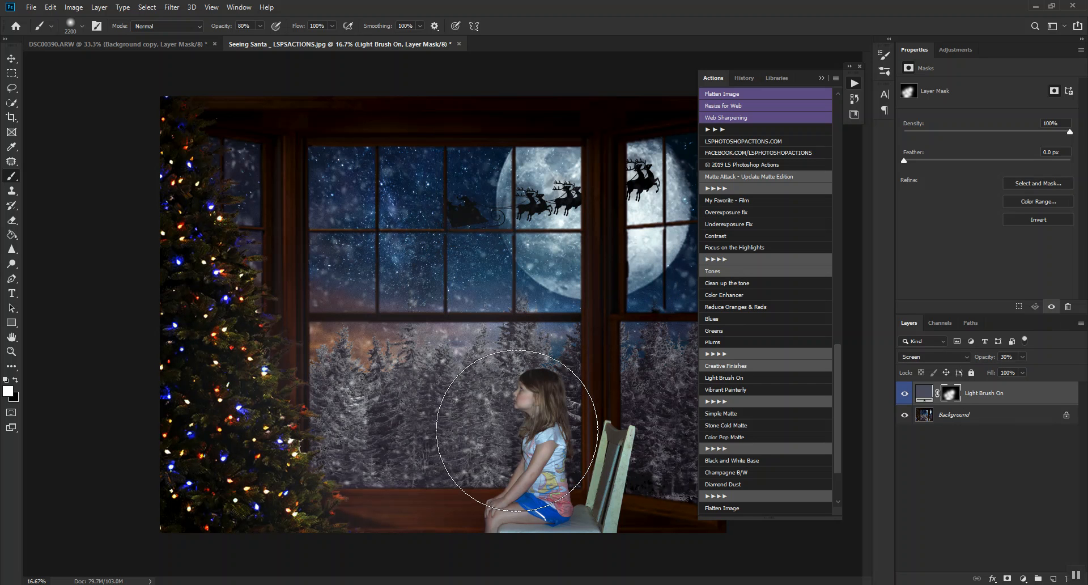
Switch the mask brush to black, reduce it to 250 px over the girl and set its opacity to 40%.
key(x)
key(bracketleft)
key(bracketleft)
key(bracketleft)
key(bracketleft)
key(bracketleft)
key(bracketleft)
key(bracketleft)
key(bracketleft)
key(bracketleft)
key(bracketleft)
key(bracketleft)
key(bracketleft)
key(bracketleft)
key(bracketleft)
key(bracketleft)
key(bracketleft)
key(bracketleft)
key(bracketleft)
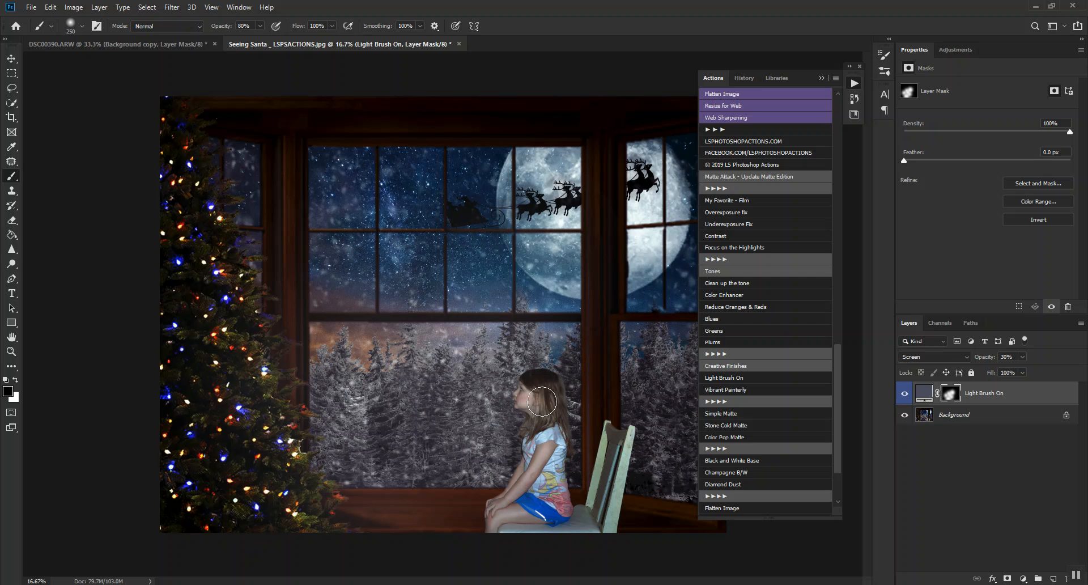
key(4)
Try the Vibrant Painterly action at a reduced group opacity, compare its effect, and delete the Vibrant Painterly group.
click(737, 389)
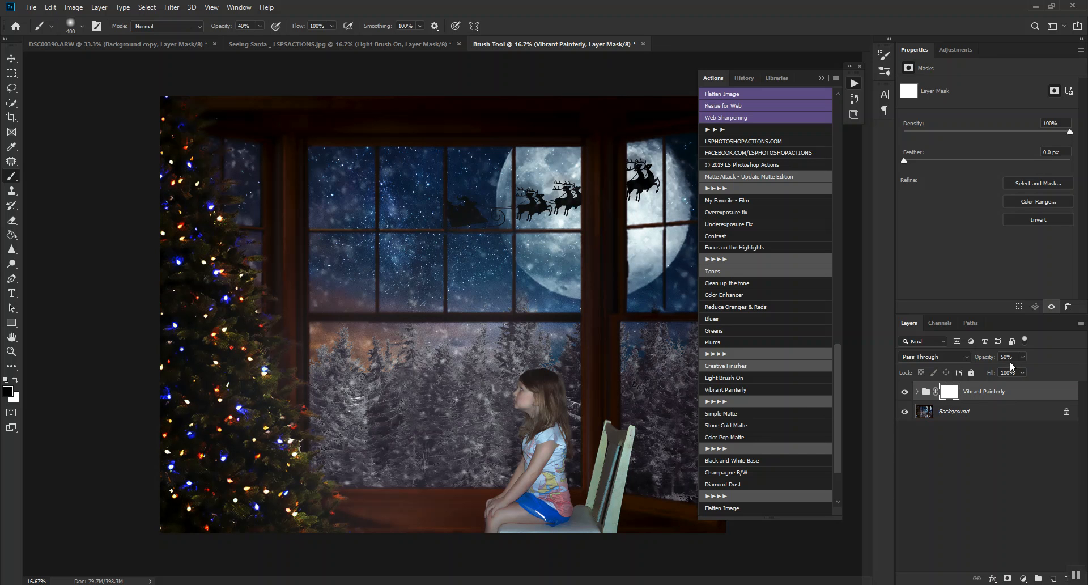
drag(989, 359, 971, 363)
click(903, 392)
click(903, 392)
click(903, 393)
mouse_move(1011, 393)
mouse_down()
mouse_move(1031, 435)
mouse_move(1048, 554)
mouse_move(1065, 578)
mouse_up()
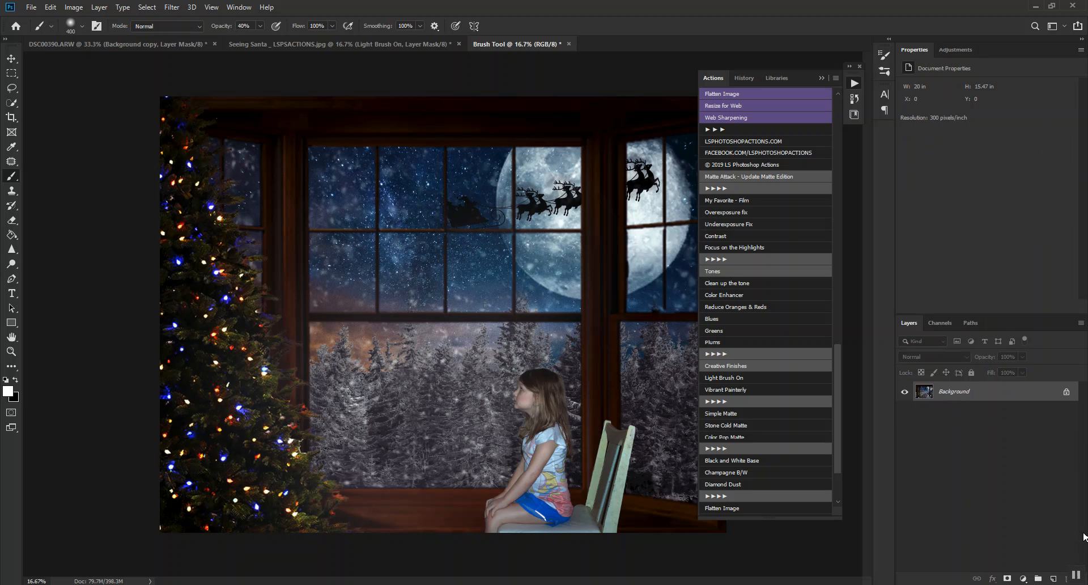
Run the Matte Attack Underexposure Fix action to brighten the darkened image.
scroll(743, 327, down, 3)
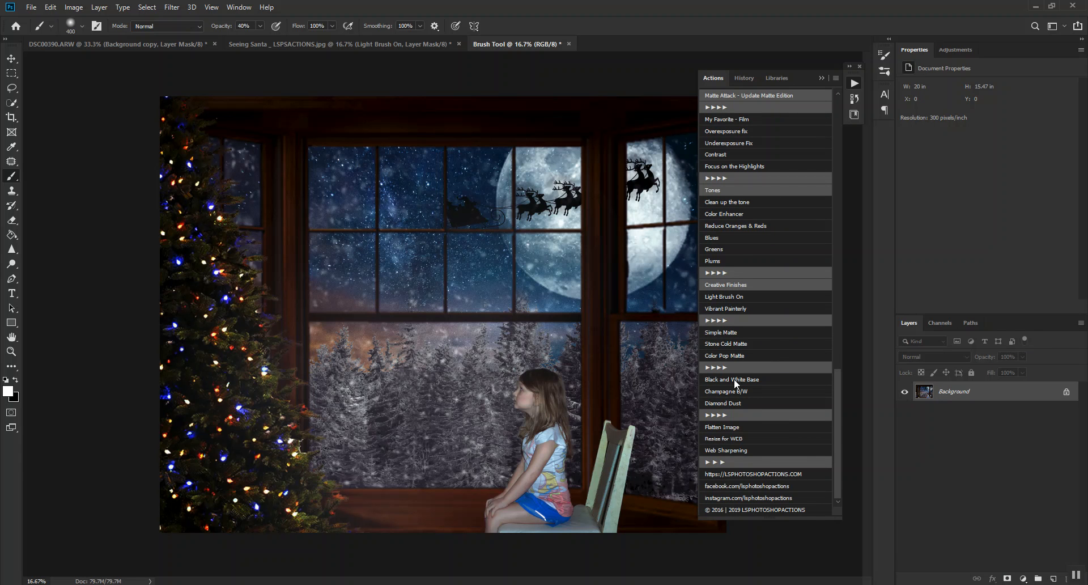
scroll(807, 447, up, 5)
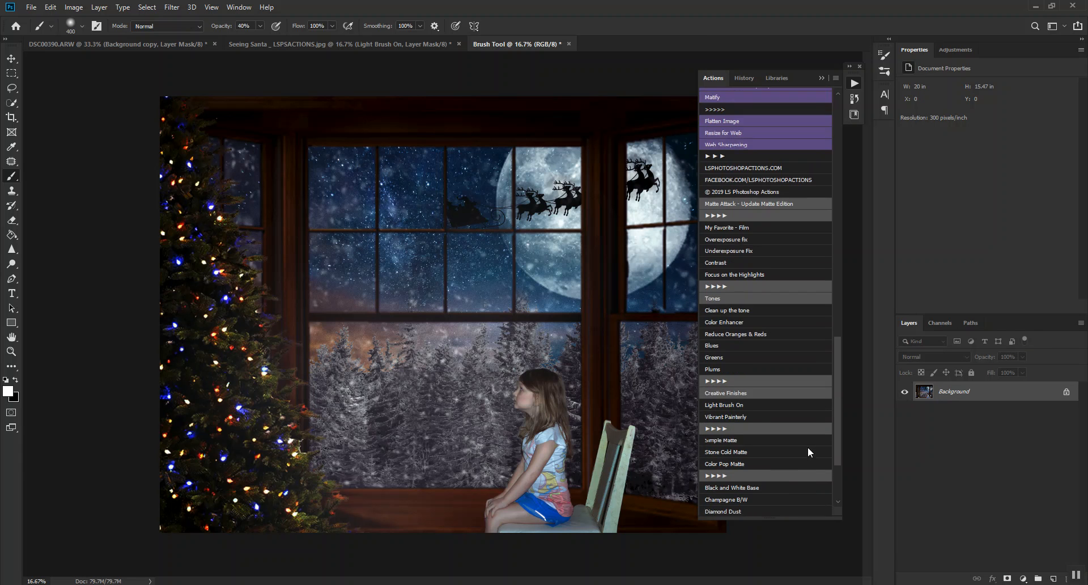
scroll(807, 447, up, 2)
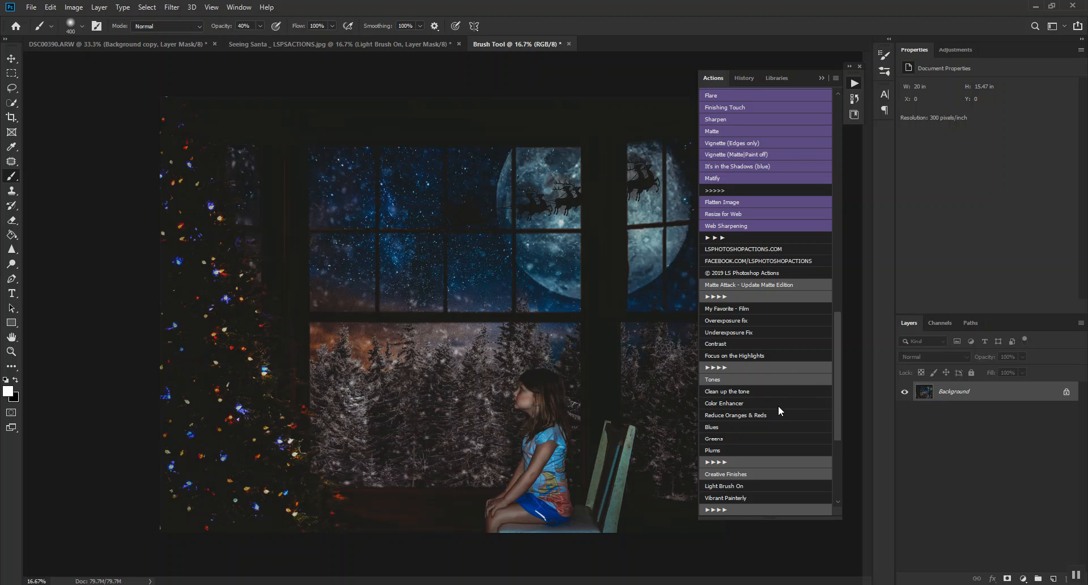
click(722, 333)
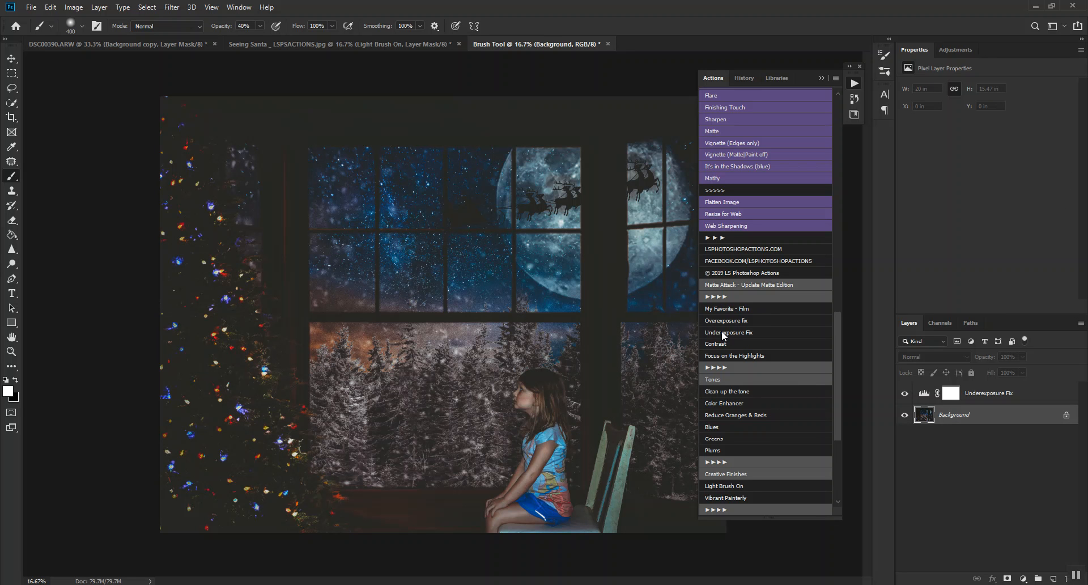
Try the Underexposure Fix action again and undo the Matte Attack actions back to the single original Background layer.
click(721, 332)
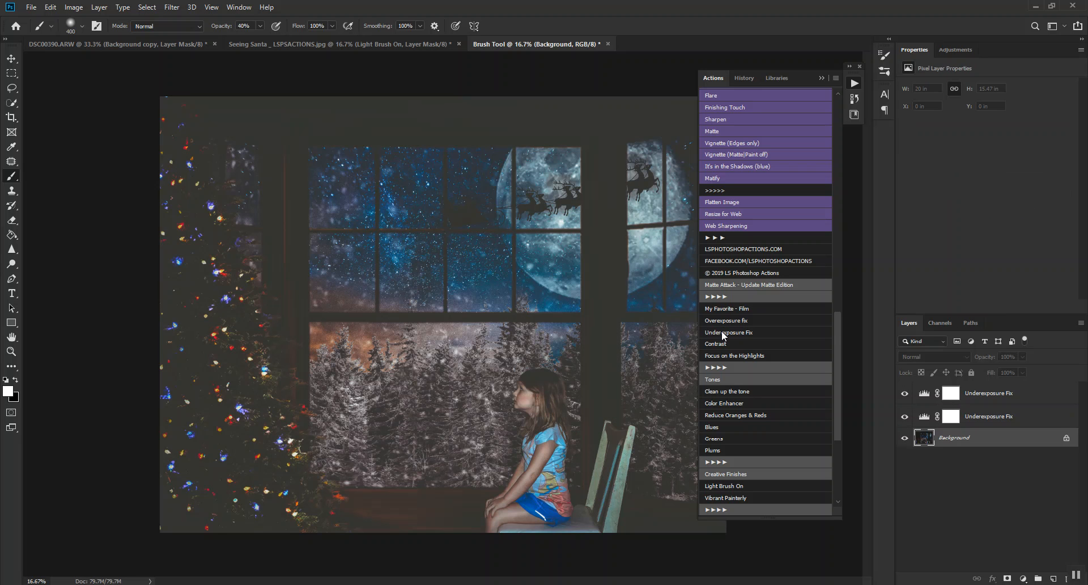
key(ctrl+z)
key(ctrl+z)
key(ctrl+z)
key(ctrl+z)
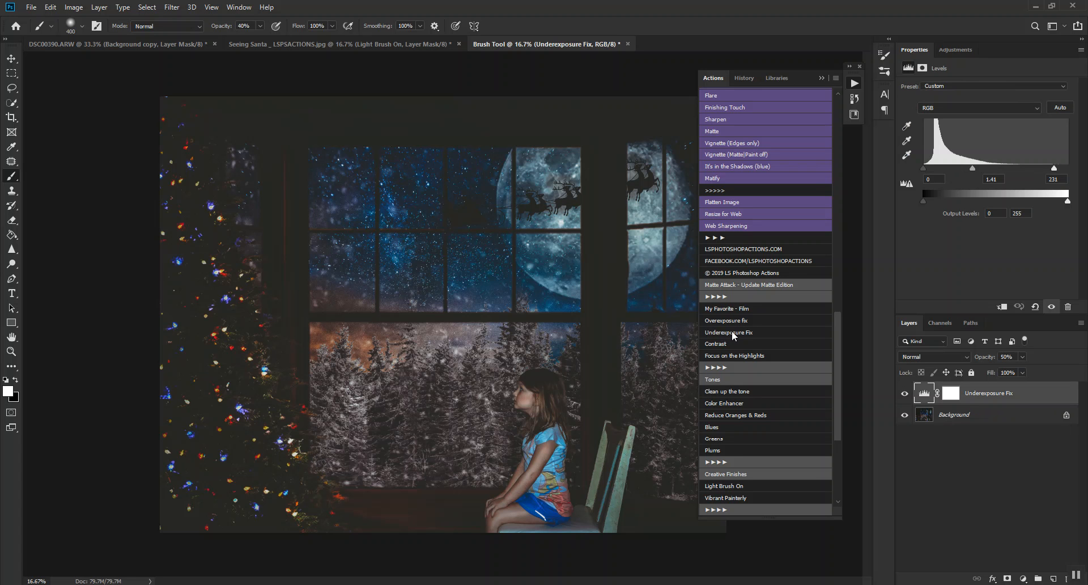
key(ctrl+z)
key(ctrl+z)
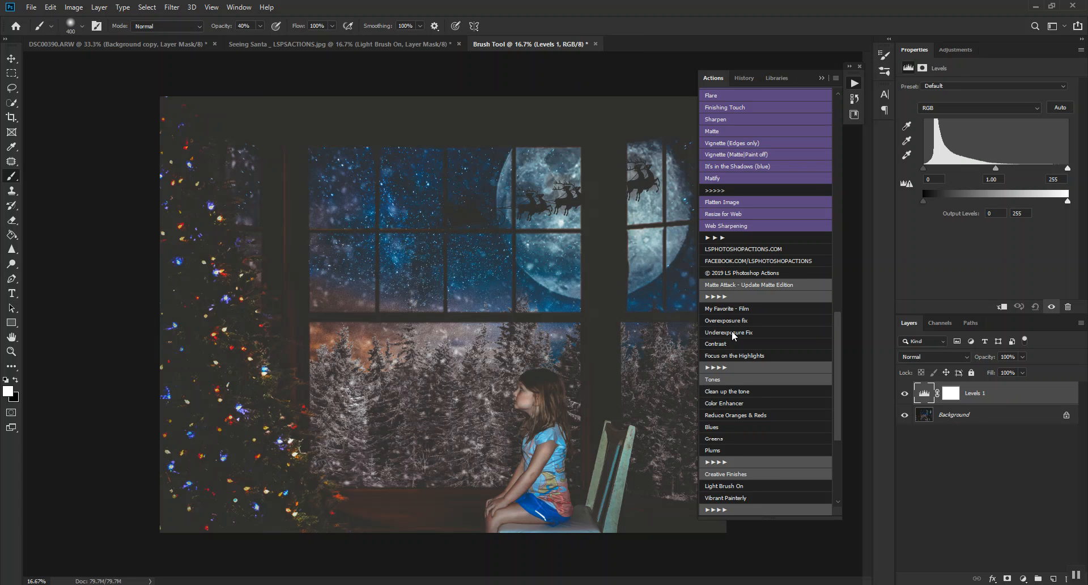
key(ctrl+z)
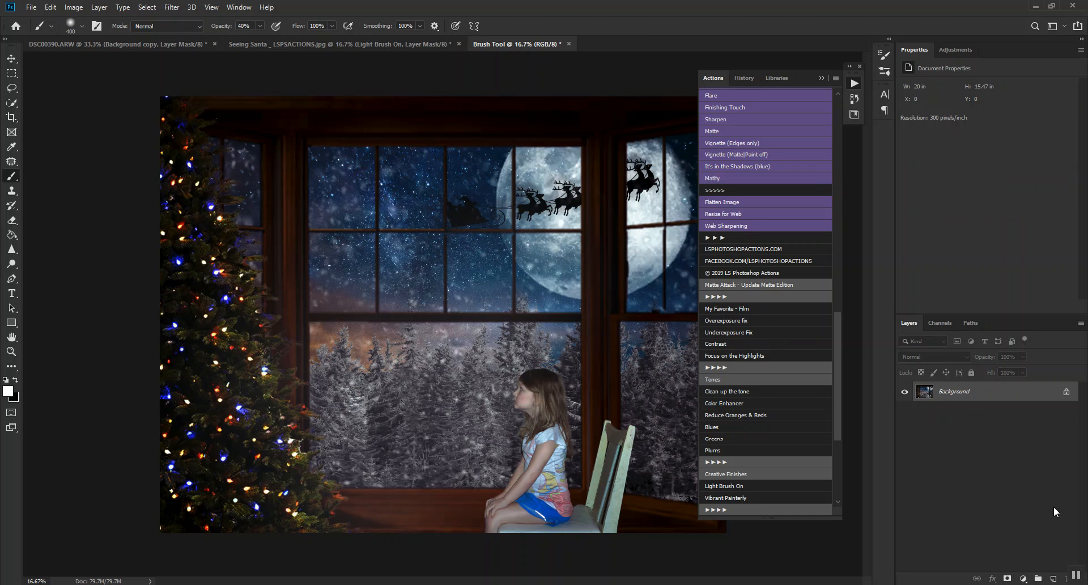
Duplicate the Background layer and run the My Favorite - Film action on the copy.
key(ctrl+j)
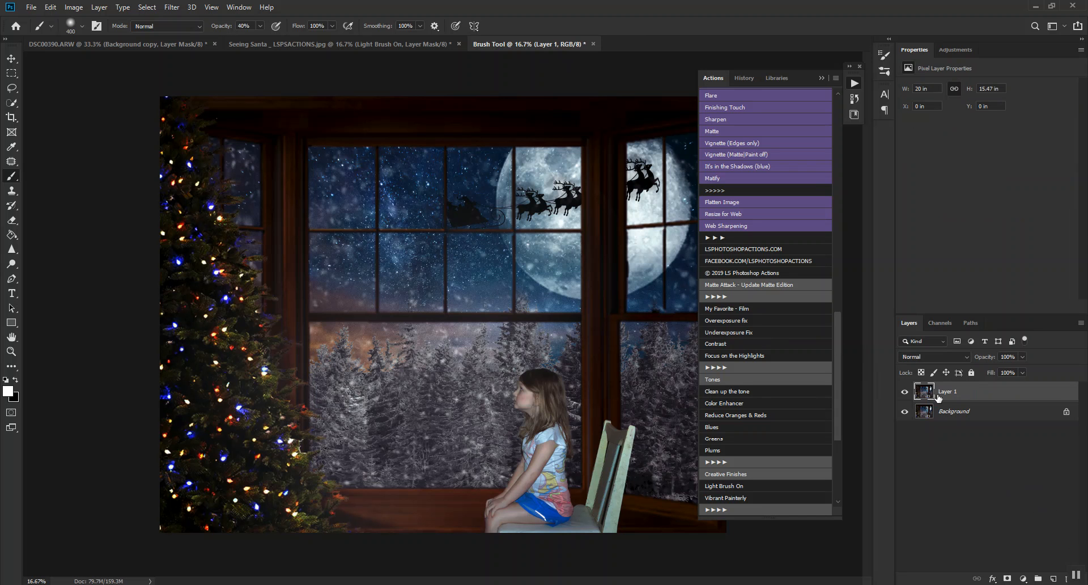
click(739, 308)
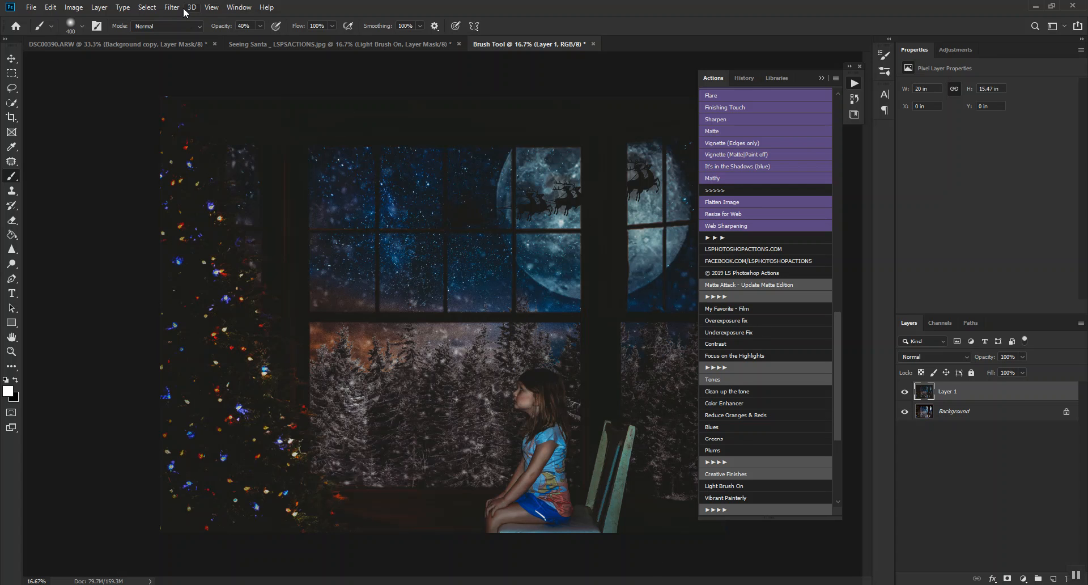
Apply a Camera Raw point tone curve to the duplicate layer, mapping input 23 to output 0 and input 124 to output 154.
click(159, 7)
mouse_move(172, 7)
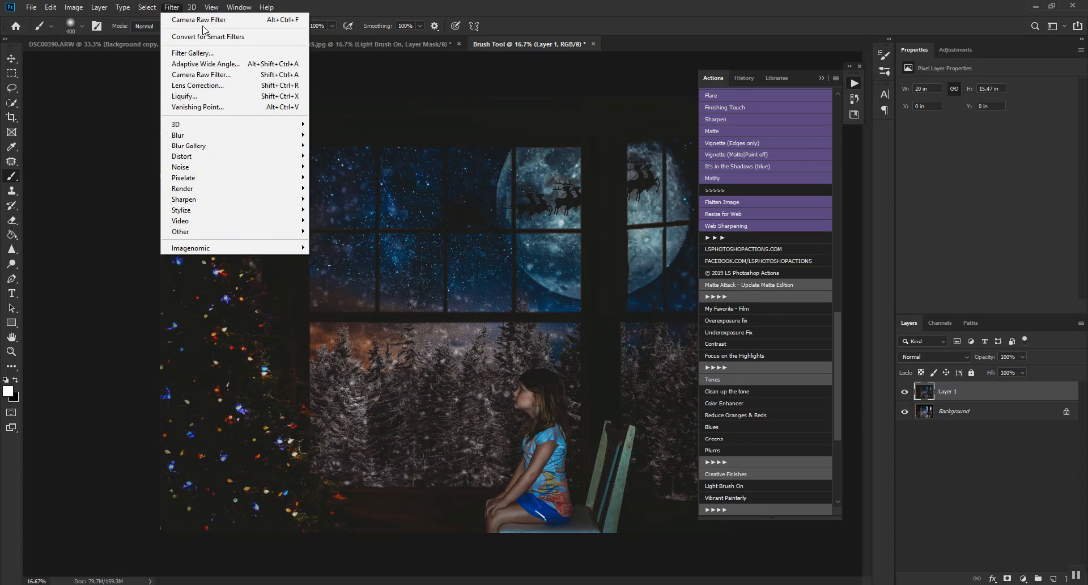
click(214, 75)
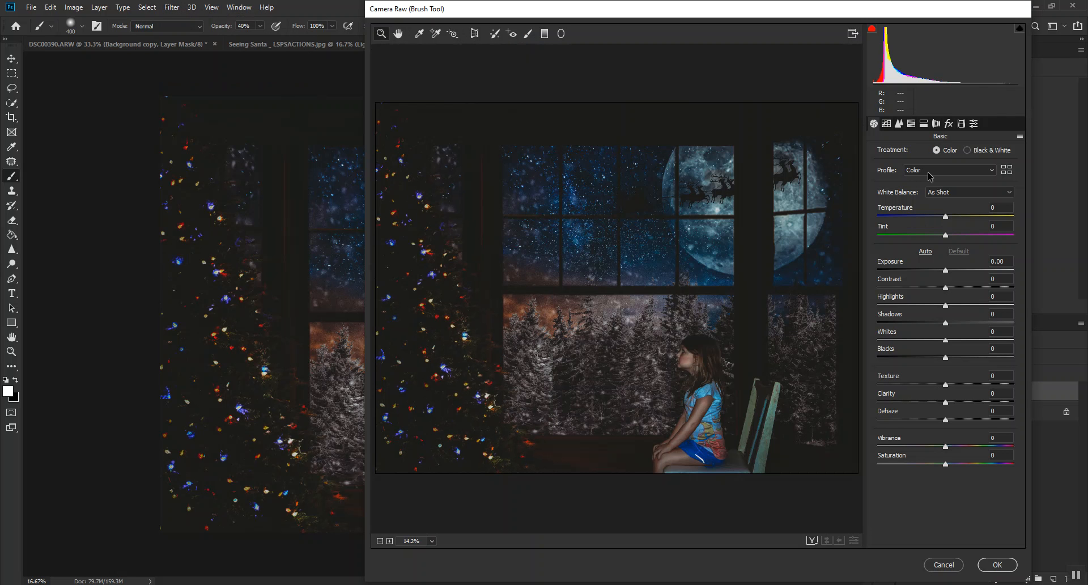
click(894, 126)
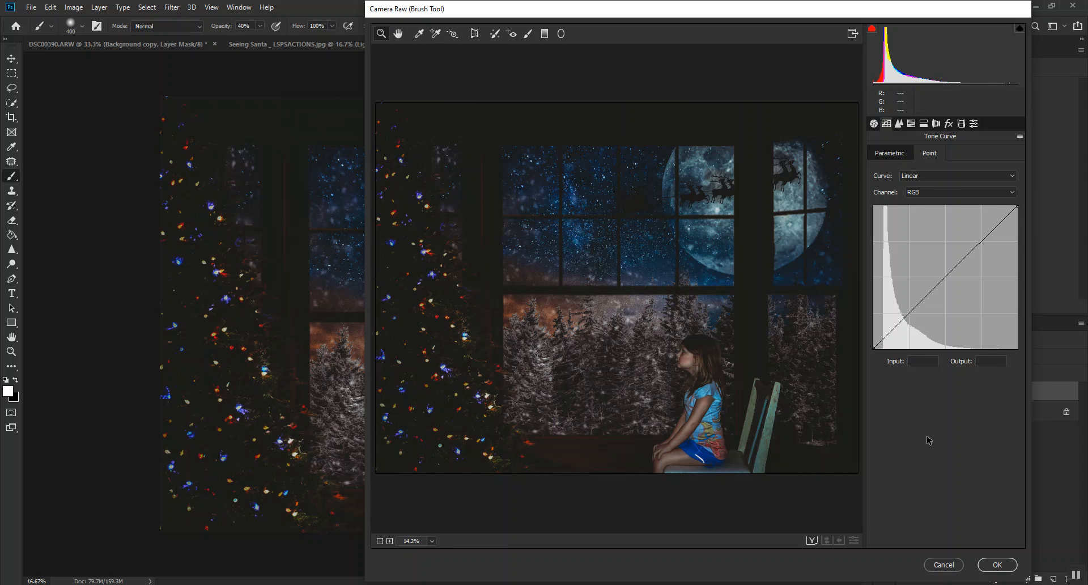
drag(875, 348, 885, 357)
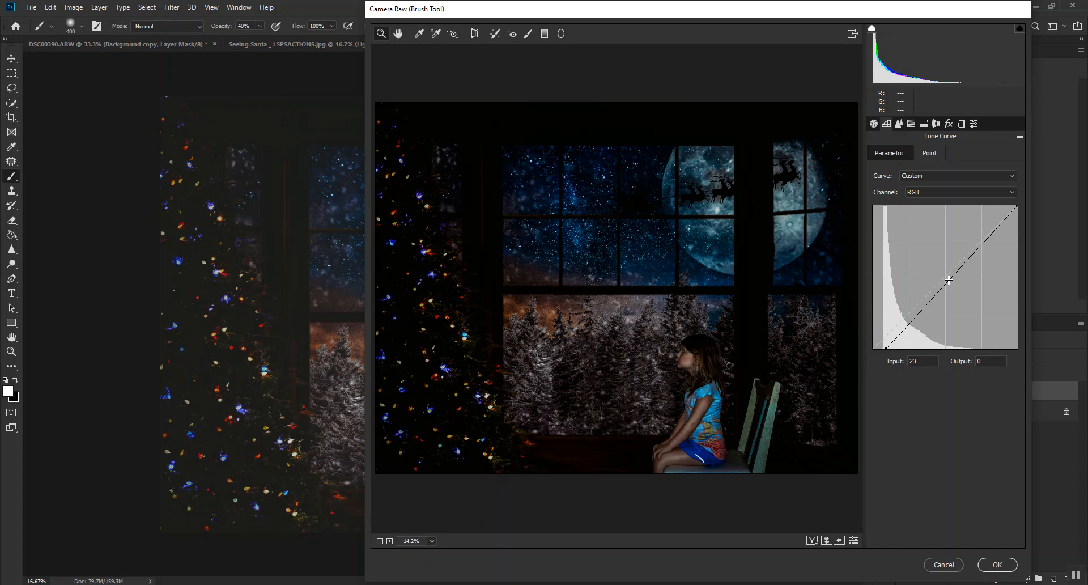
drag(947, 283, 943, 261)
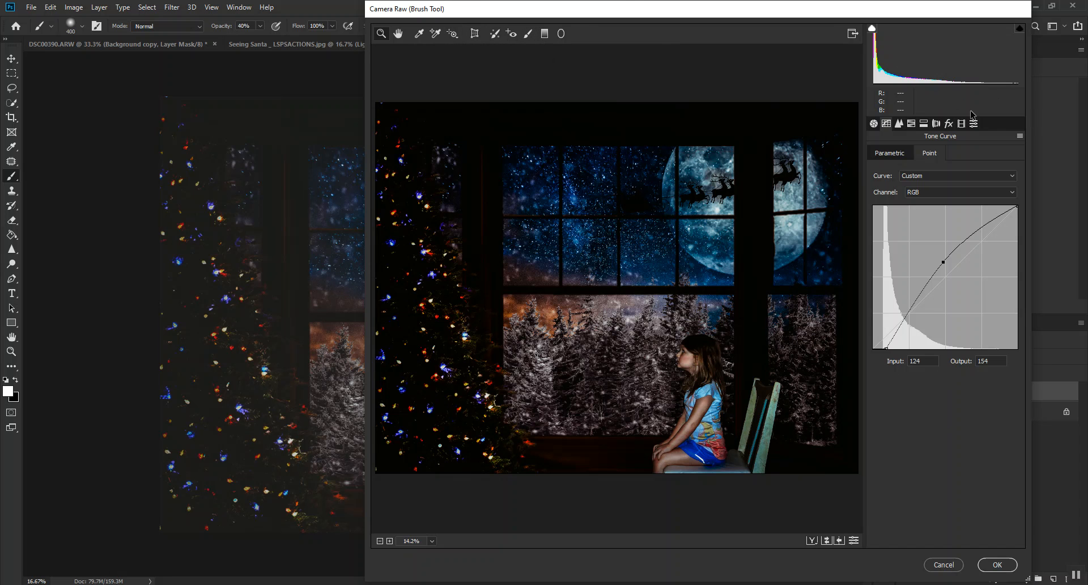
click(936, 123)
click(911, 123)
click(899, 123)
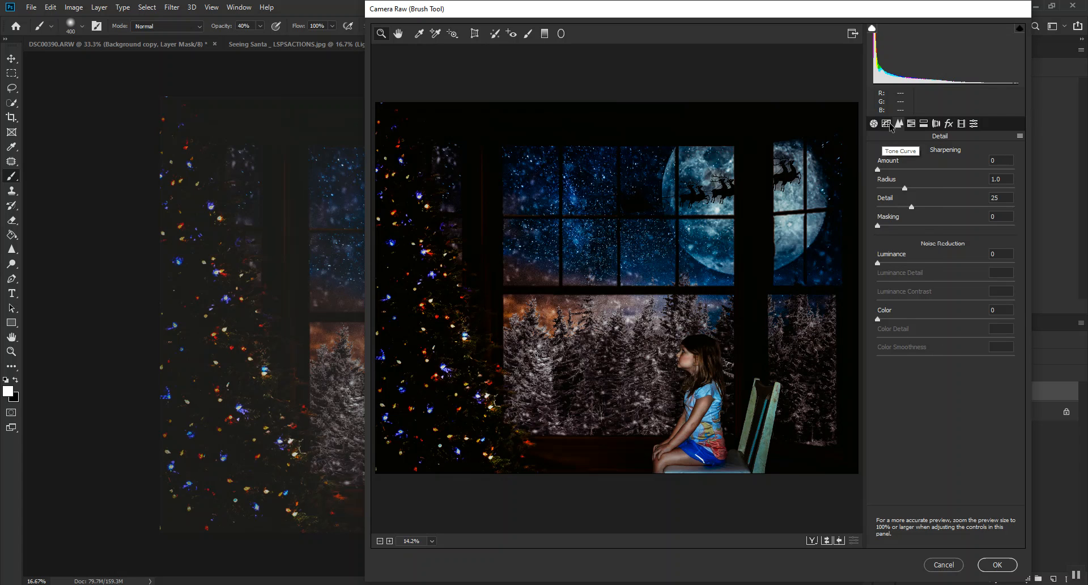
click(949, 124)
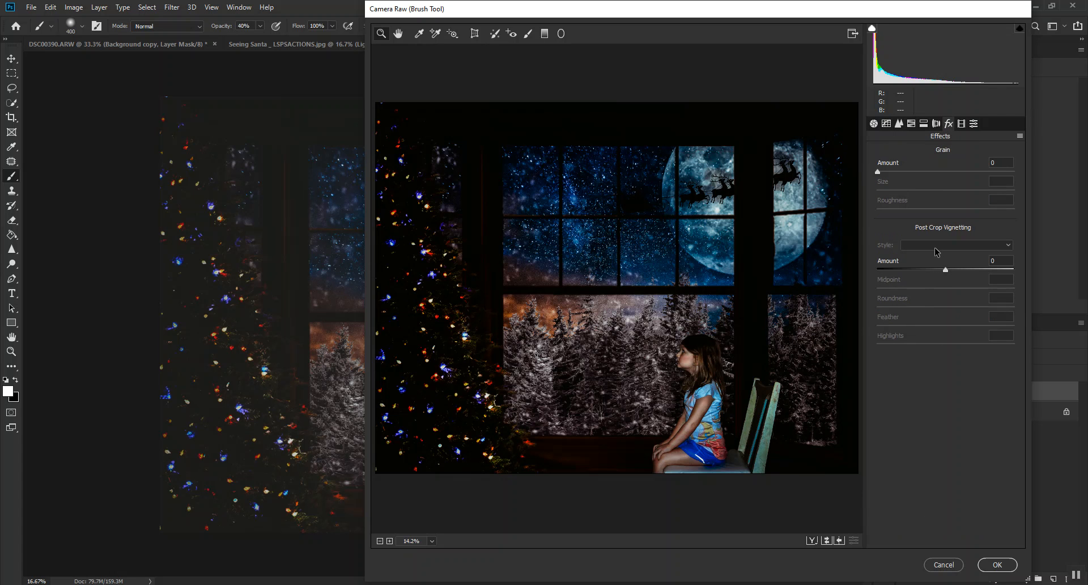
click(996, 564)
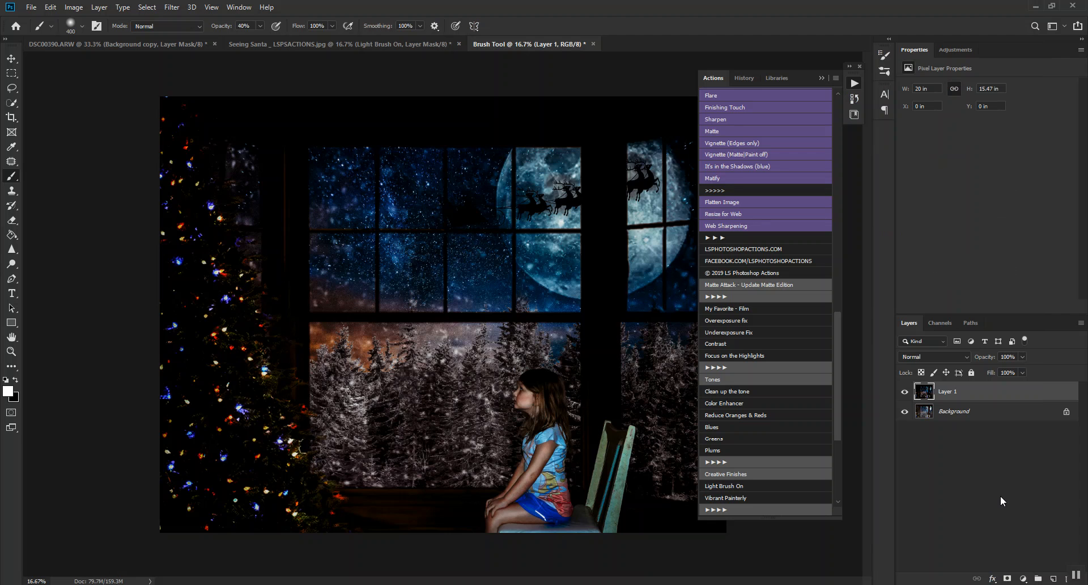
Lower the duplicate layer's opacity to 25% and compare the image with and without it.
drag(983, 359, 945, 363)
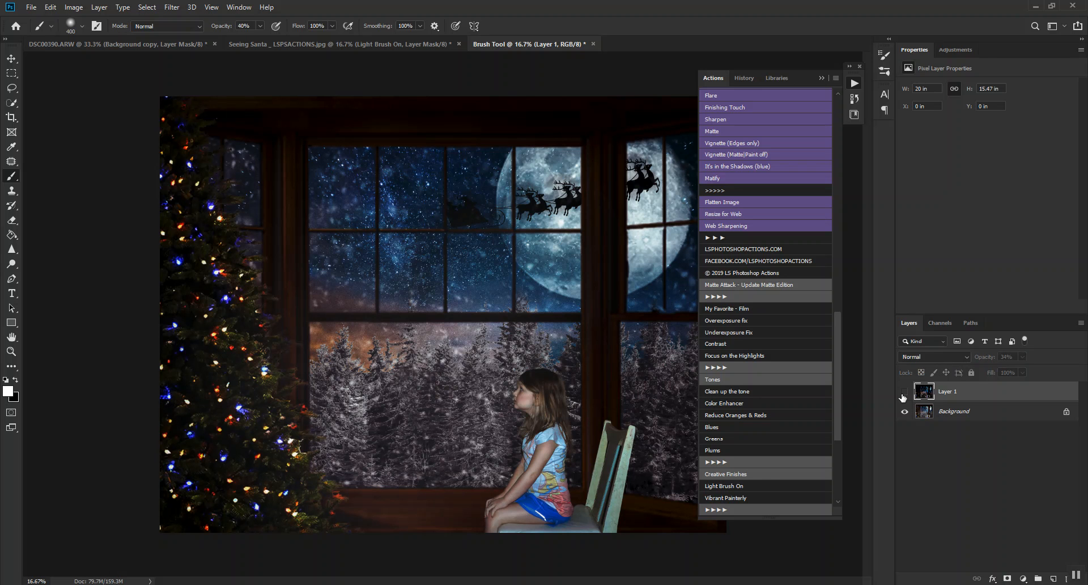
click(904, 392)
click(903, 392)
drag(986, 357, 980, 359)
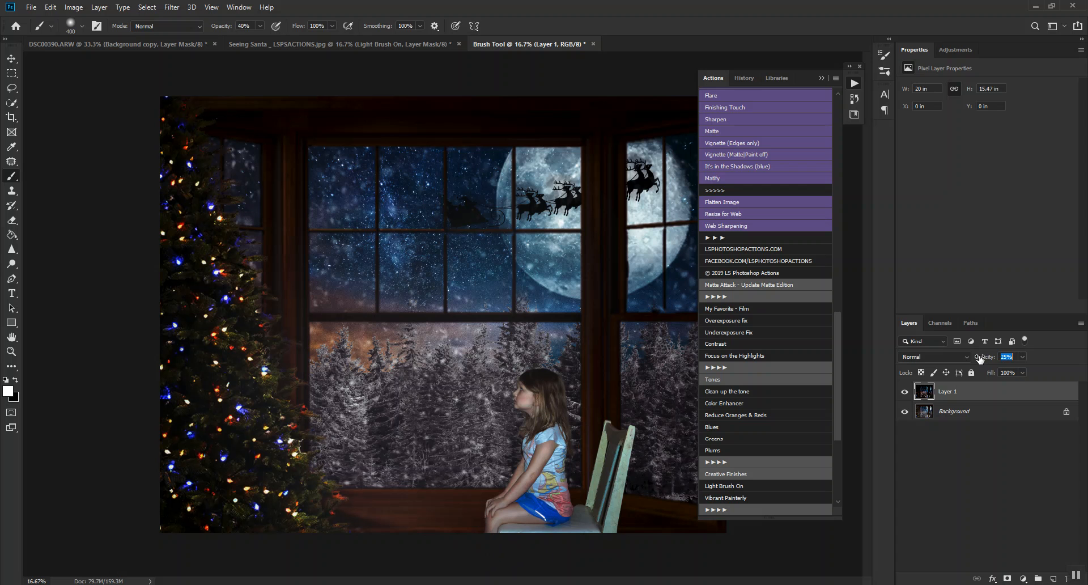
click(904, 396)
click(904, 392)
click(904, 395)
click(904, 396)
scroll(835, 464, down, 5)
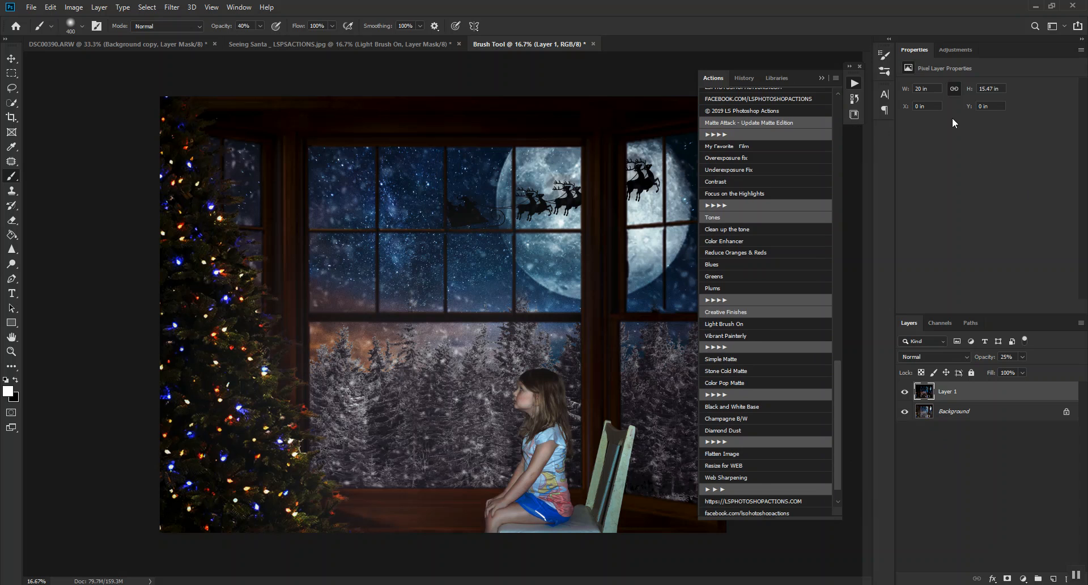
click(821, 78)
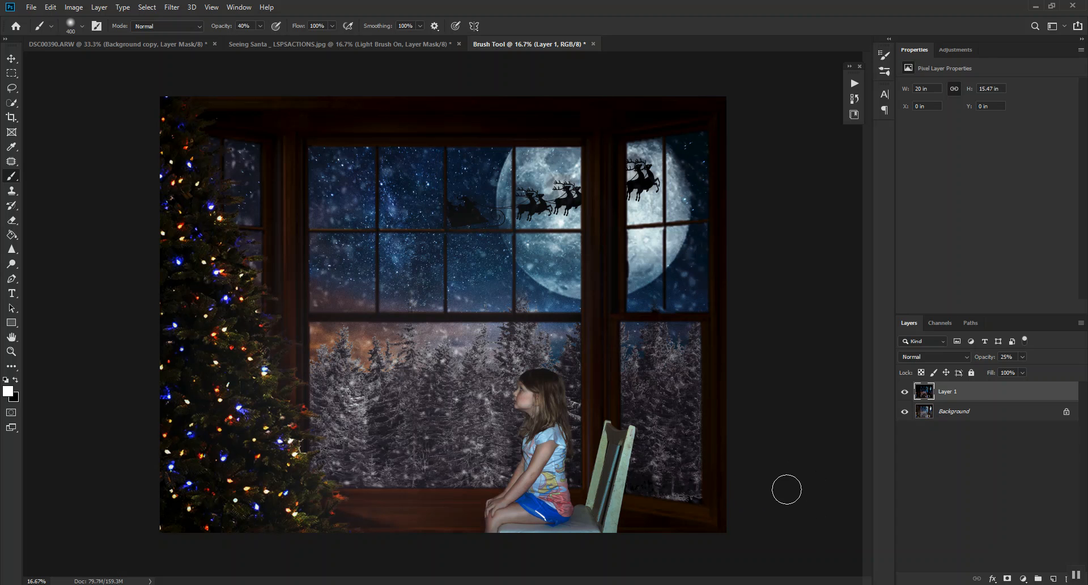
Add an Exposure adjustment layer above the duplicate and set its gamma correction to 0.49.
click(1021, 577)
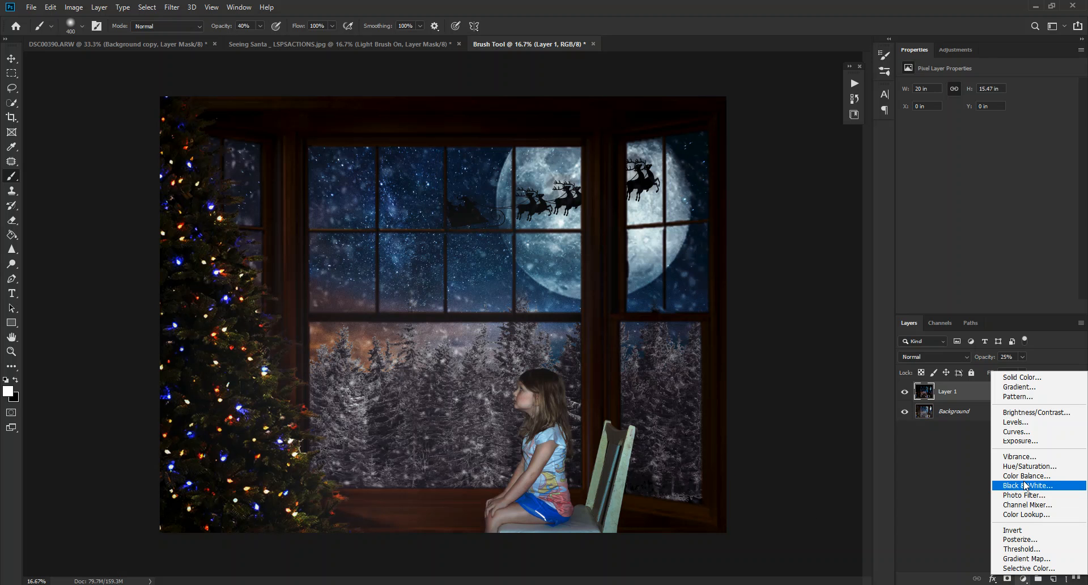
click(1037, 441)
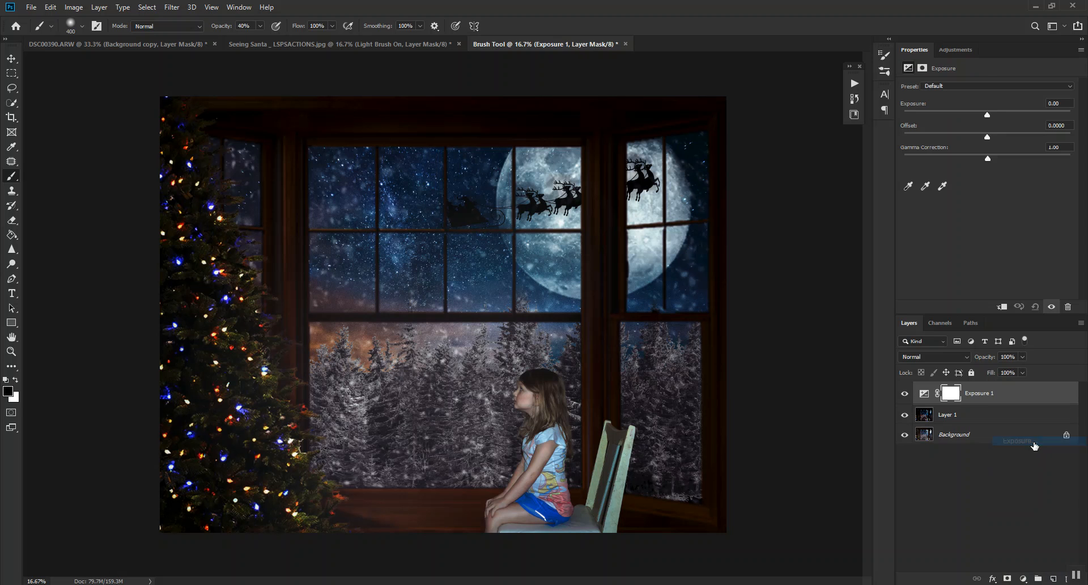
drag(988, 158, 1025, 163)
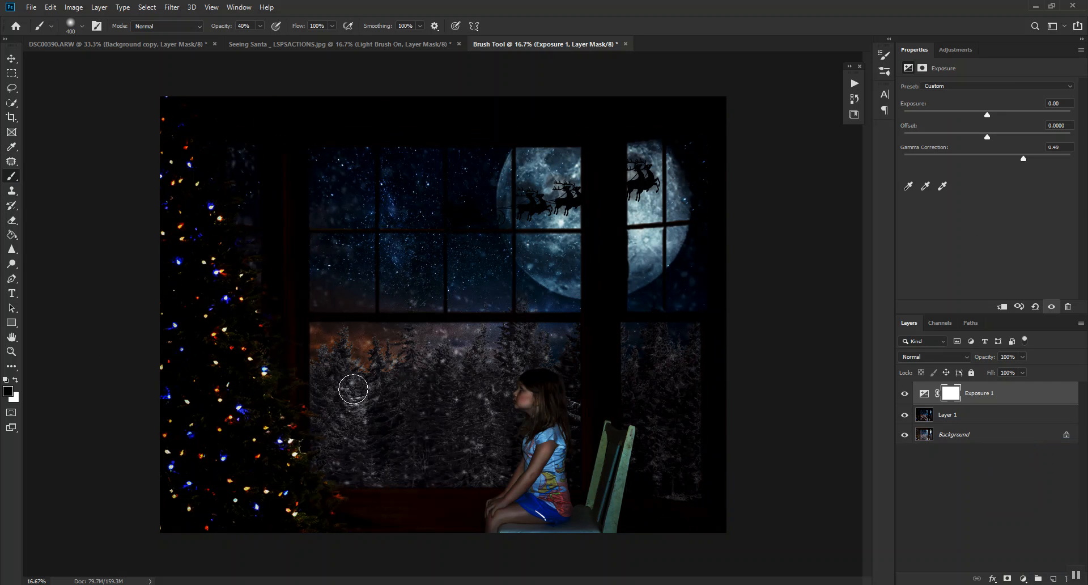
Enlarge the black brush to 3200 px and paint the Exposure mask over the girl and the middle of the scene.
key(bracketright)
key(bracketright)
key(bracketright)
key(bracketright)
key(bracketright)
key(bracketright)
key(bracketright)
key(bracketright)
key(bracketright)
key(bracketright)
key(bracketright)
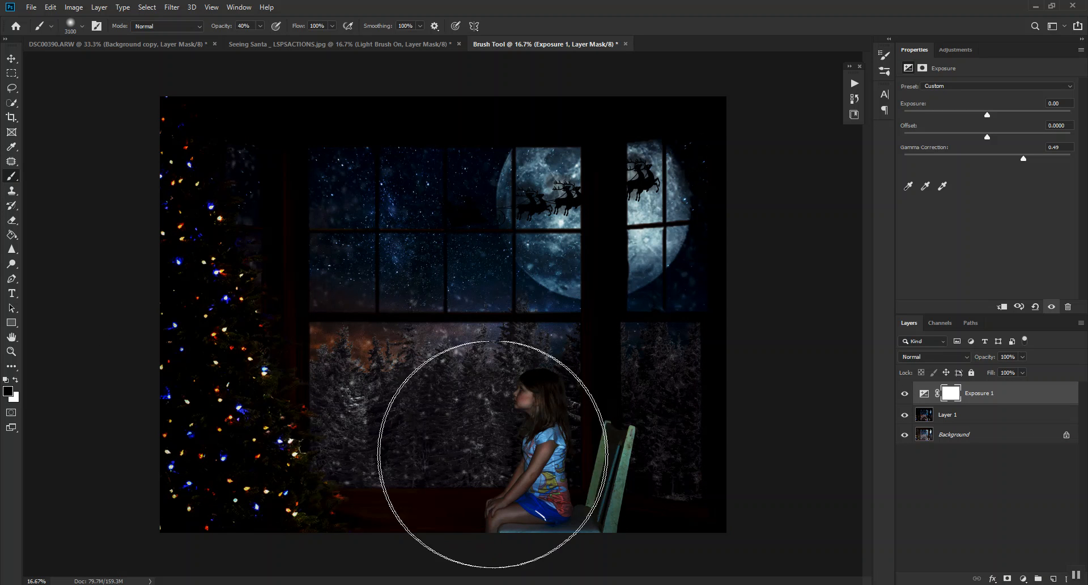
mouse_move(517, 472)
mouse_down()
mouse_move(460, 450)
mouse_move(475, 441)
mouse_move(542, 463)
mouse_move(522, 457)
mouse_move(445, 508)
mouse_move(363, 465)
mouse_move(288, 445)
mouse_move(304, 421)
mouse_move(287, 350)
mouse_move(426, 409)
mouse_move(515, 423)
mouse_move(517, 376)
mouse_move(487, 298)
mouse_move(455, 271)
mouse_move(425, 210)
mouse_move(460, 249)
mouse_move(553, 192)
mouse_move(630, 205)
mouse_move(571, 237)
mouse_move(546, 291)
mouse_move(414, 346)
mouse_move(396, 423)
mouse_move(309, 486)
mouse_move(328, 498)
mouse_move(159, 176)
mouse_move(261, 369)
mouse_move(210, 235)
mouse_move(289, 407)
mouse_move(453, 480)
mouse_move(488, 406)
mouse_move(505, 436)
mouse_move(459, 453)
mouse_move(483, 495)
mouse_move(435, 482)
mouse_move(374, 386)
mouse_move(511, 254)
mouse_move(438, 260)
mouse_move(380, 299)
mouse_move(520, 233)
mouse_move(462, 315)
mouse_move(412, 464)
mouse_up()
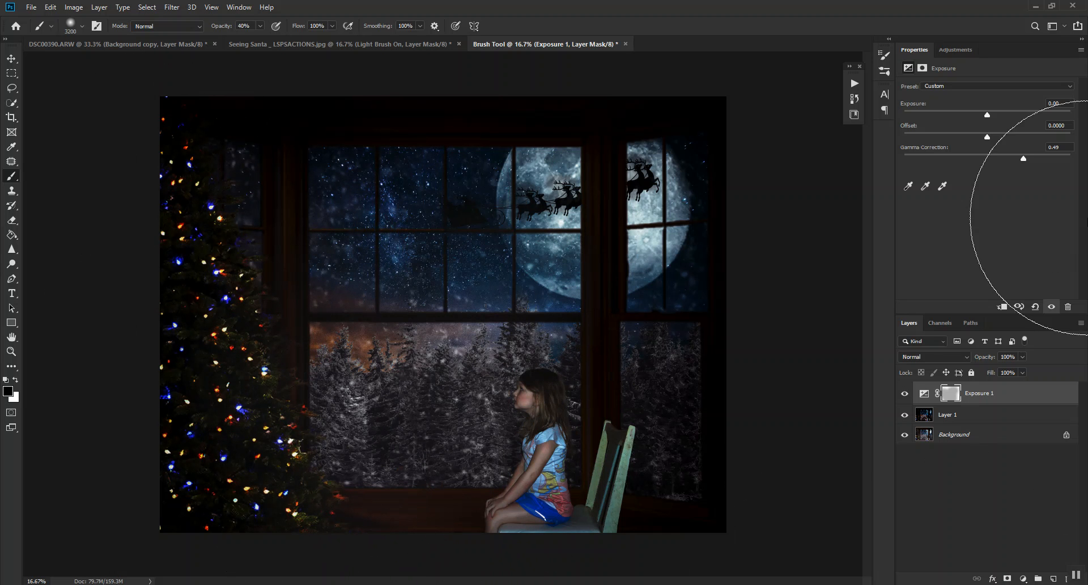
Lower the Exposure layer's opacity to 38% and compare the image with and without it.
drag(988, 360, 970, 366)
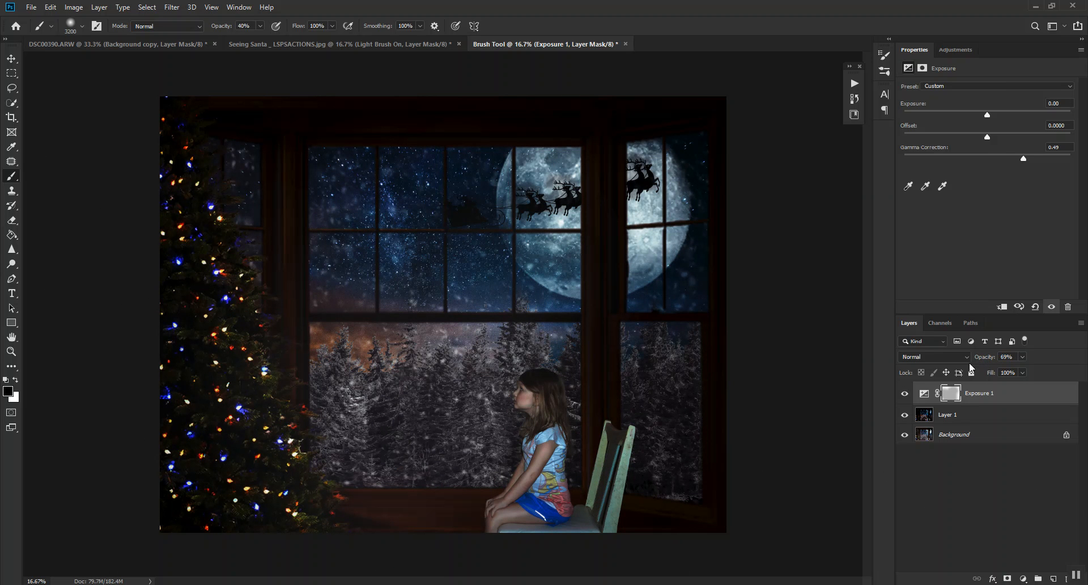
click(904, 394)
click(904, 393)
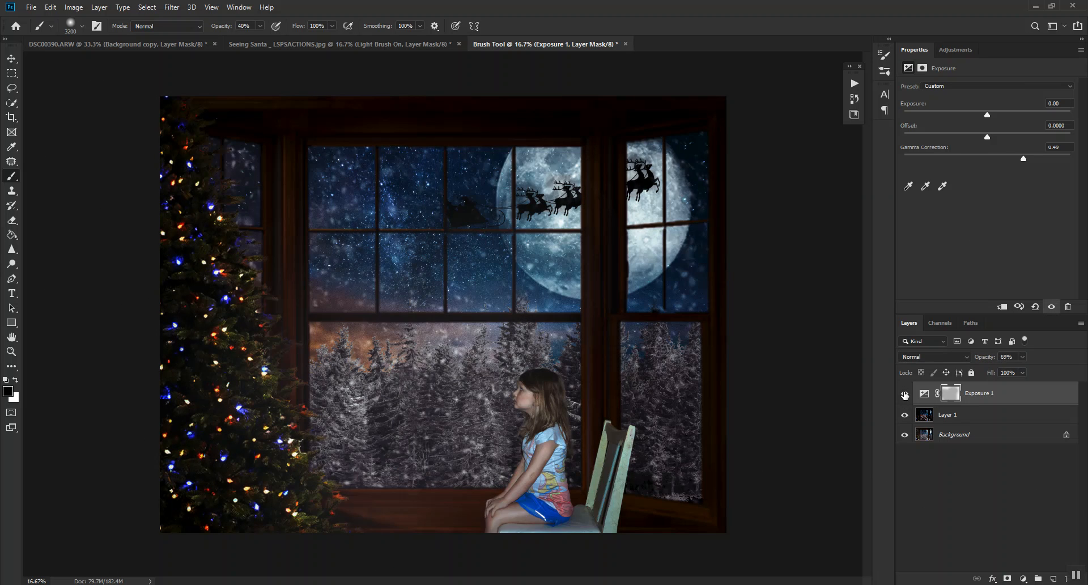
drag(986, 357, 967, 364)
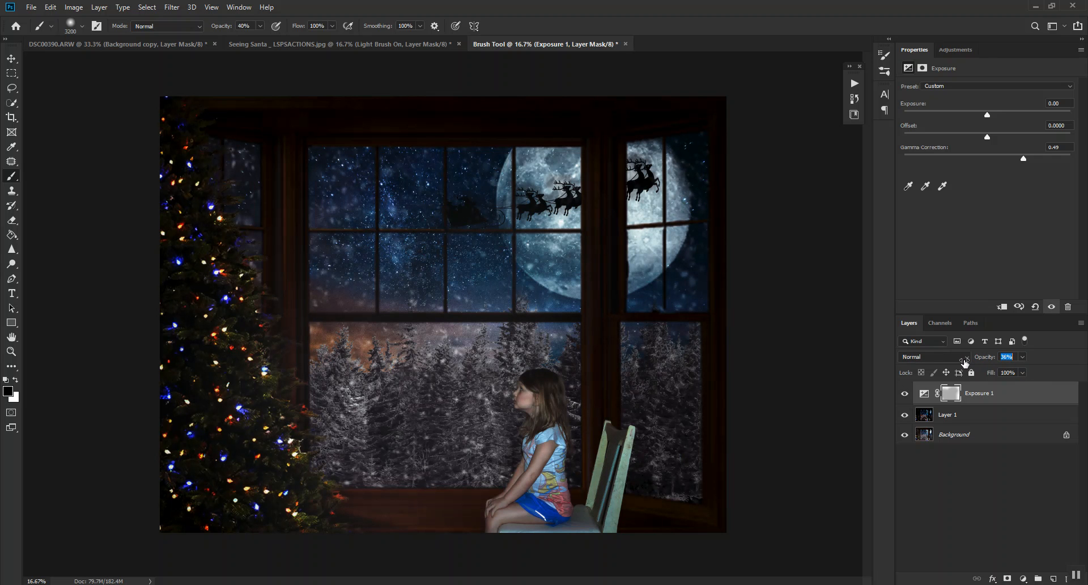
click(905, 393)
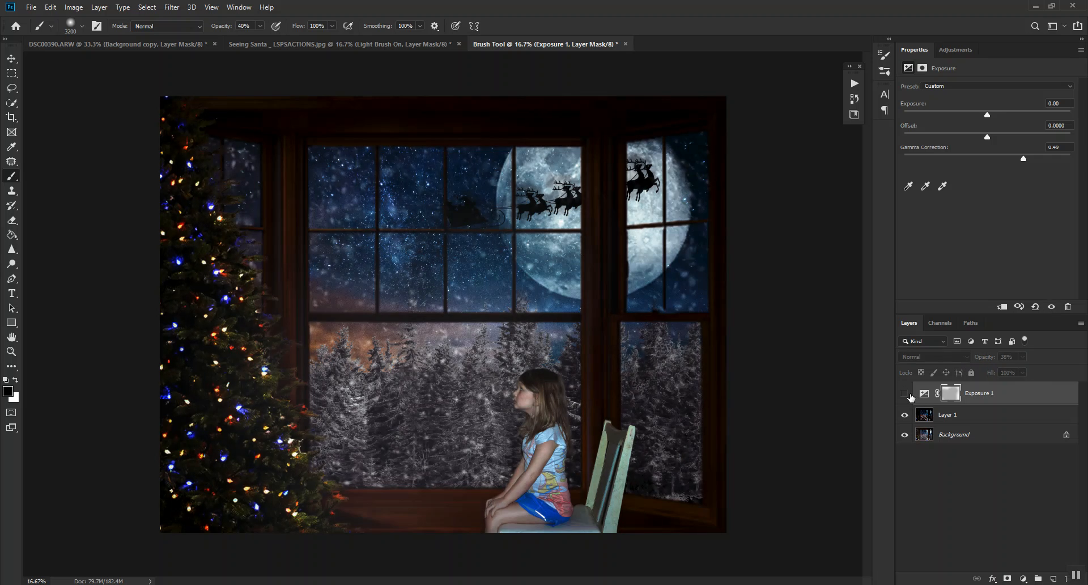
click(905, 393)
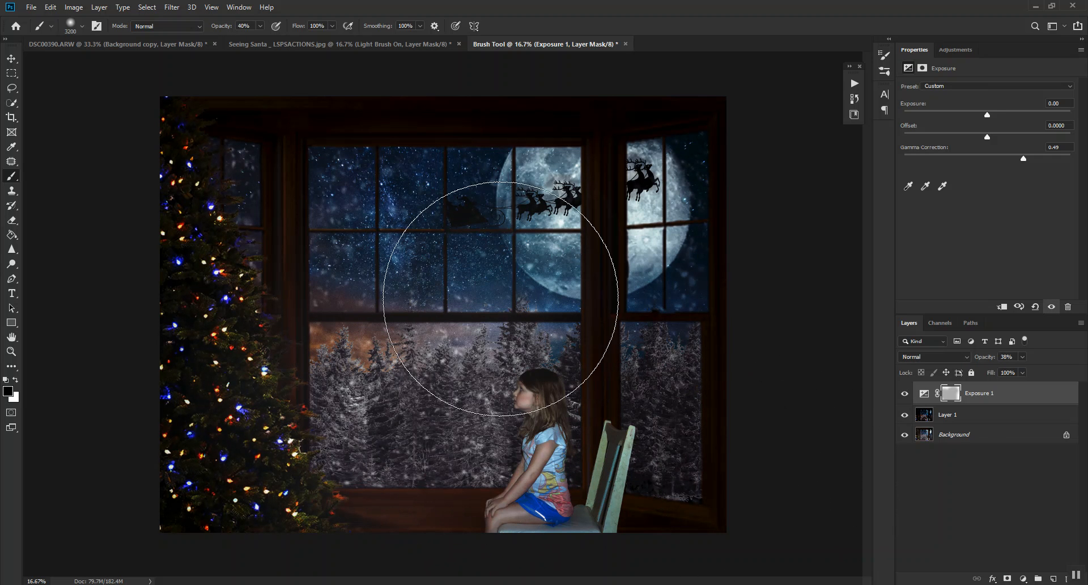
Reduce the brush to 500 px, paint more black on the Exposure mask, and compare the image with the layer hidden and shown.
key(bracketleft)
key(bracketleft)
key(bracketleft)
key(bracketleft)
key(bracketleft)
key(bracketleft)
key(bracketleft)
key(bracketleft)
key(bracketleft)
key(bracketleft)
key(bracketleft)
key(bracketleft)
key(bracketleft)
key(bracketleft)
key(bracketleft)
key(bracketleft)
key(bracketleft)
key(bracketleft)
key(bracketleft)
key(bracketleft)
key(bracketleft)
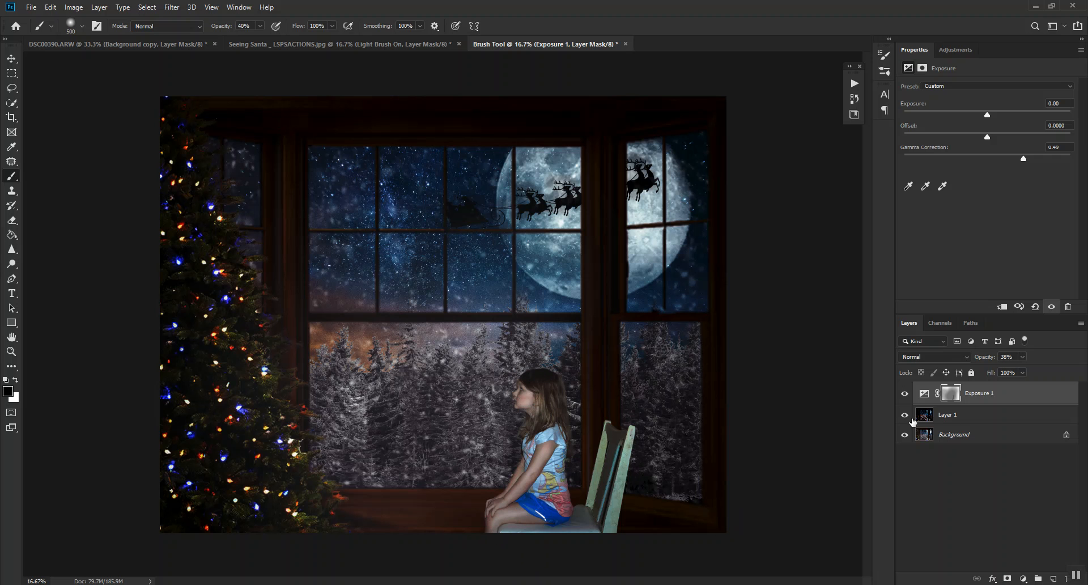
click(905, 395)
click(905, 395)
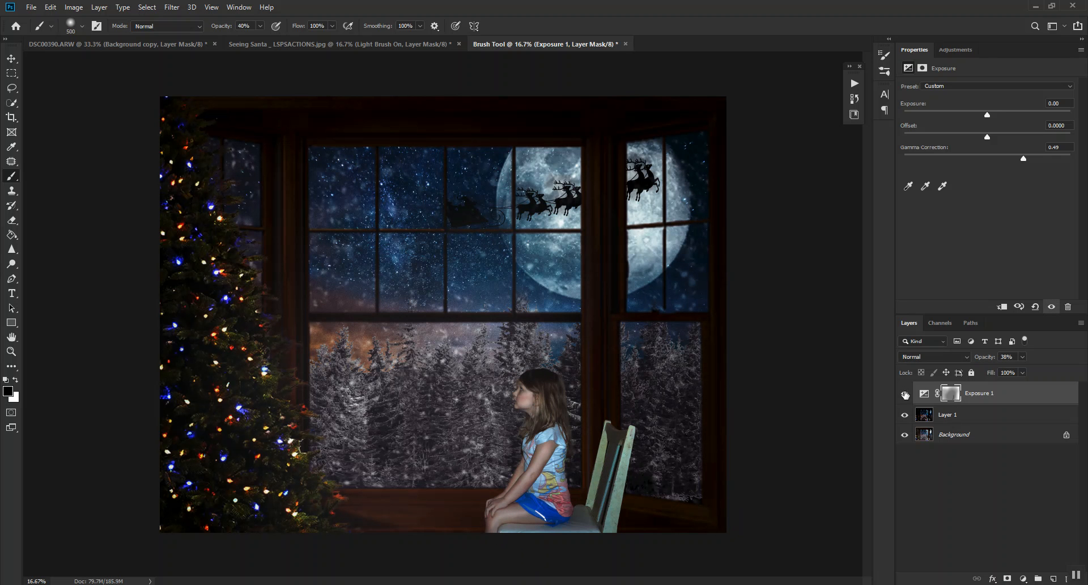